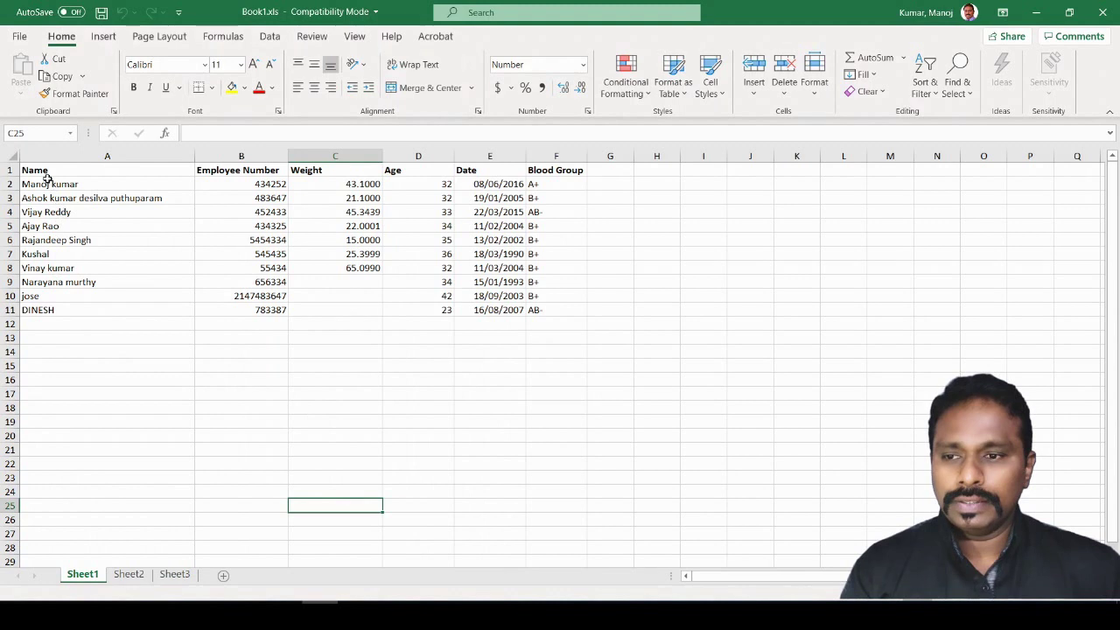
# Examine the employee table on Sheet1 and its column headings from Name to Blood Group
pyautogui.moveTo(46, 171); pyautogui.dragTo(532, 307)
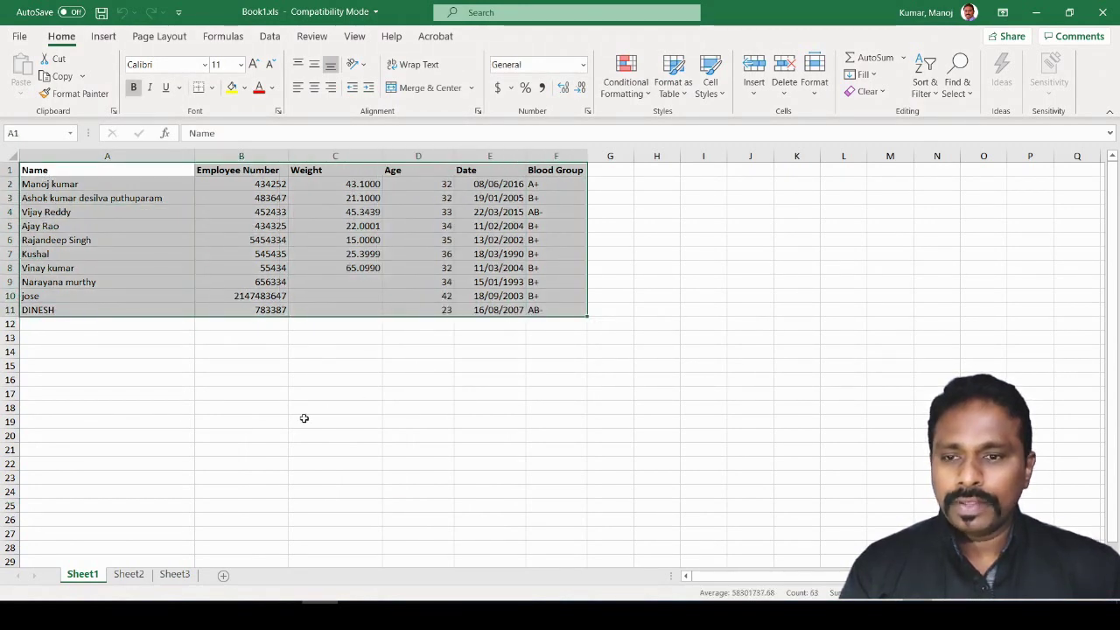
pyautogui.click(144, 368)
pyautogui.click(43, 171)
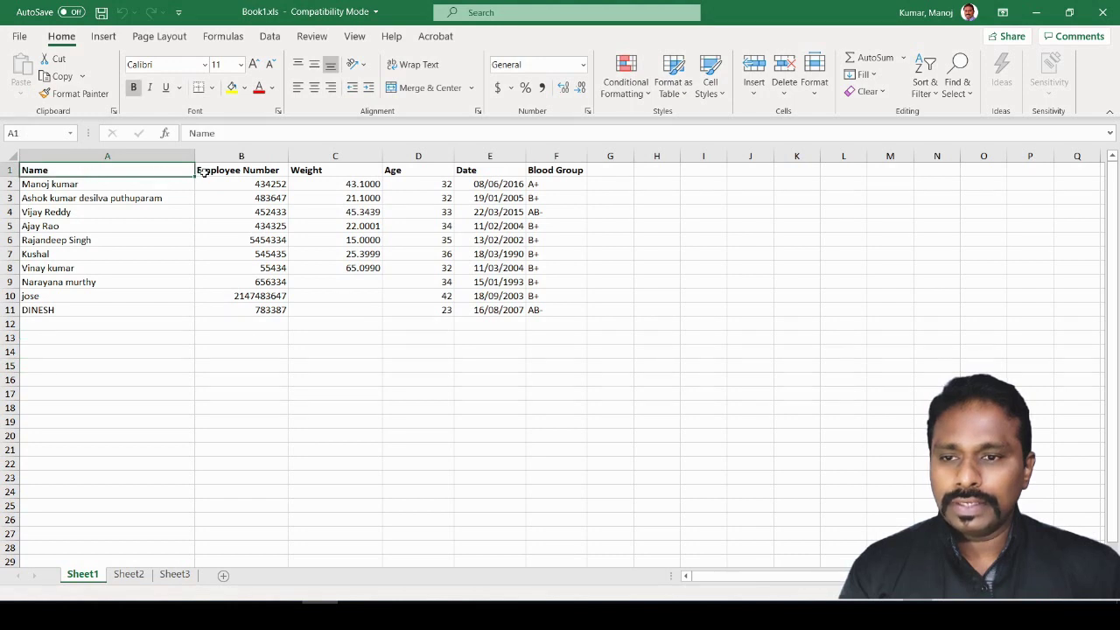
pyautogui.click(231, 169)
pyautogui.click(333, 170)
pyautogui.click(406, 173)
pyautogui.click(478, 170)
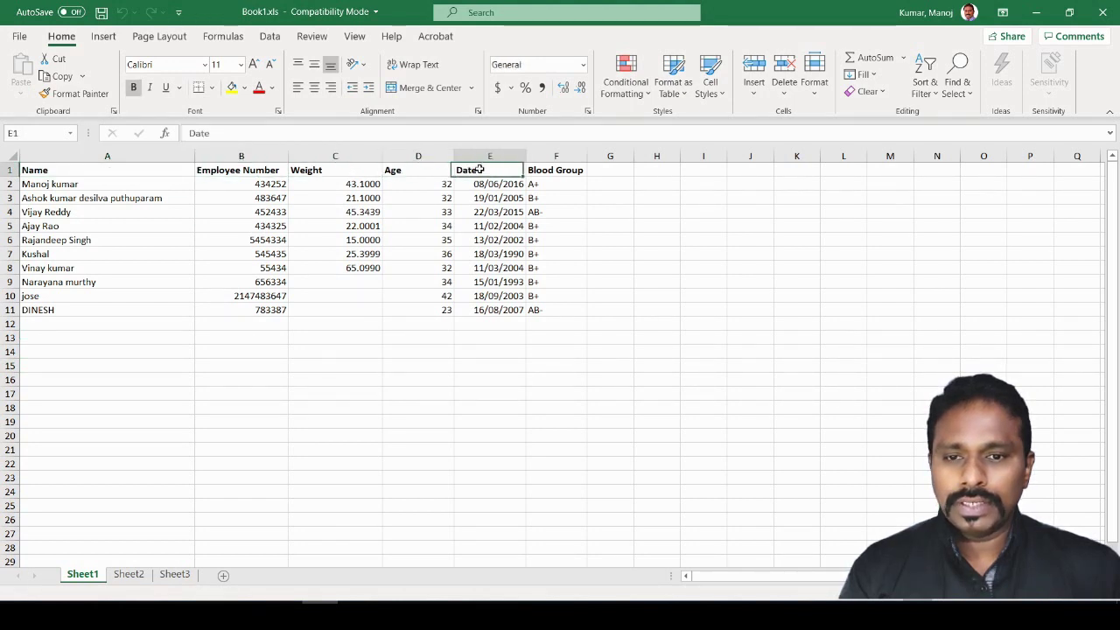
pyautogui.click(571, 170)
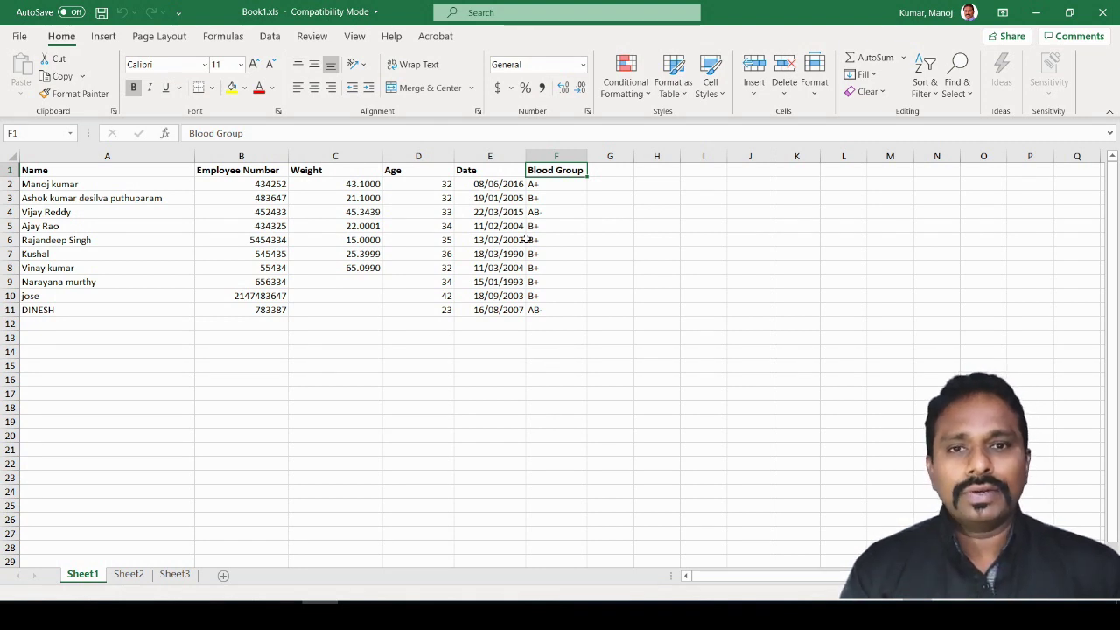
pyautogui.click(301, 391)
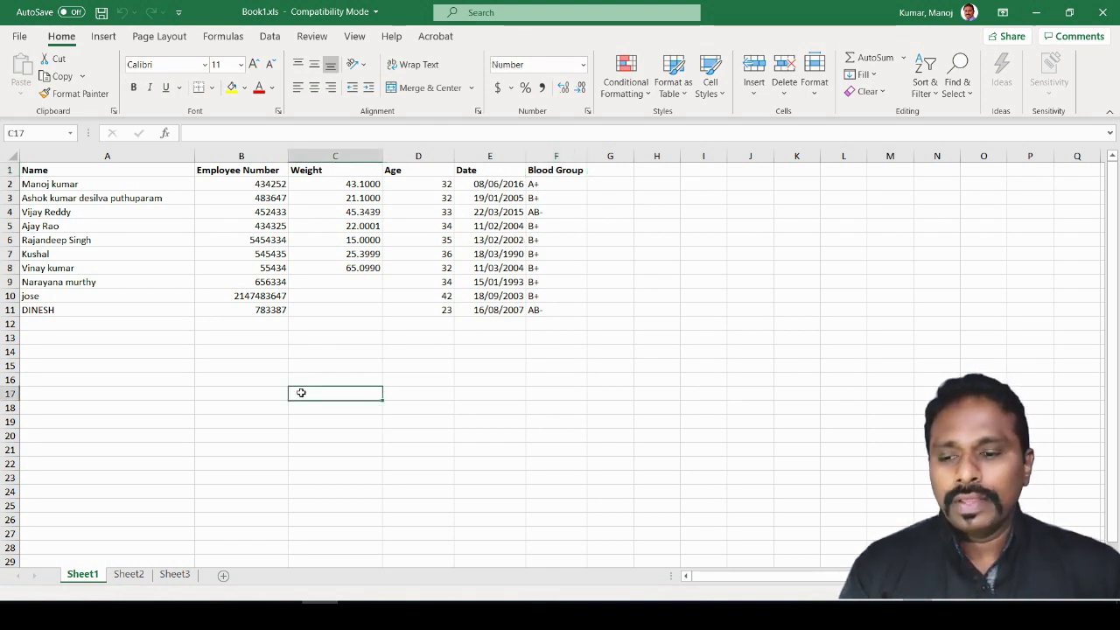
# Check the contents of Sheet2 and Sheet3, and return to Sheet1
pyautogui.click(129, 574)
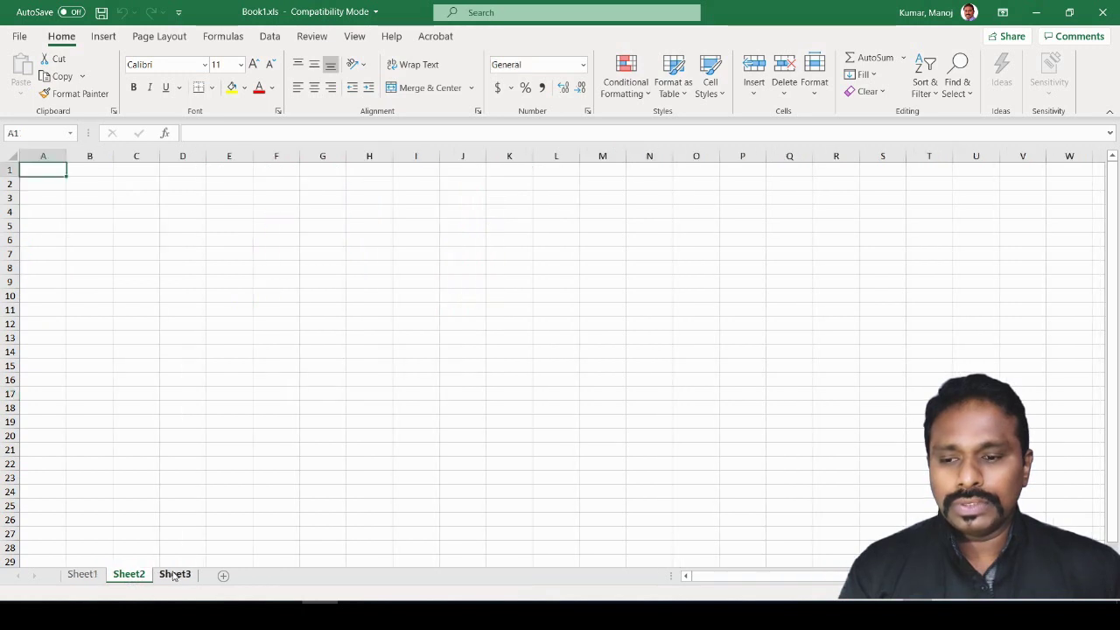
pyautogui.click(178, 574)
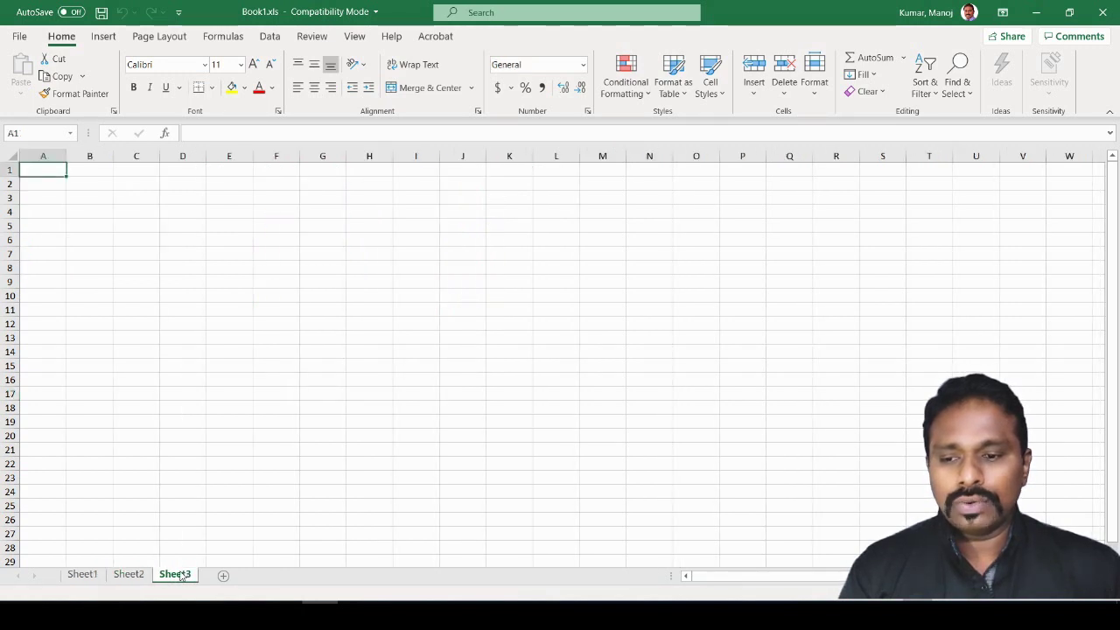
pyautogui.click(82, 574)
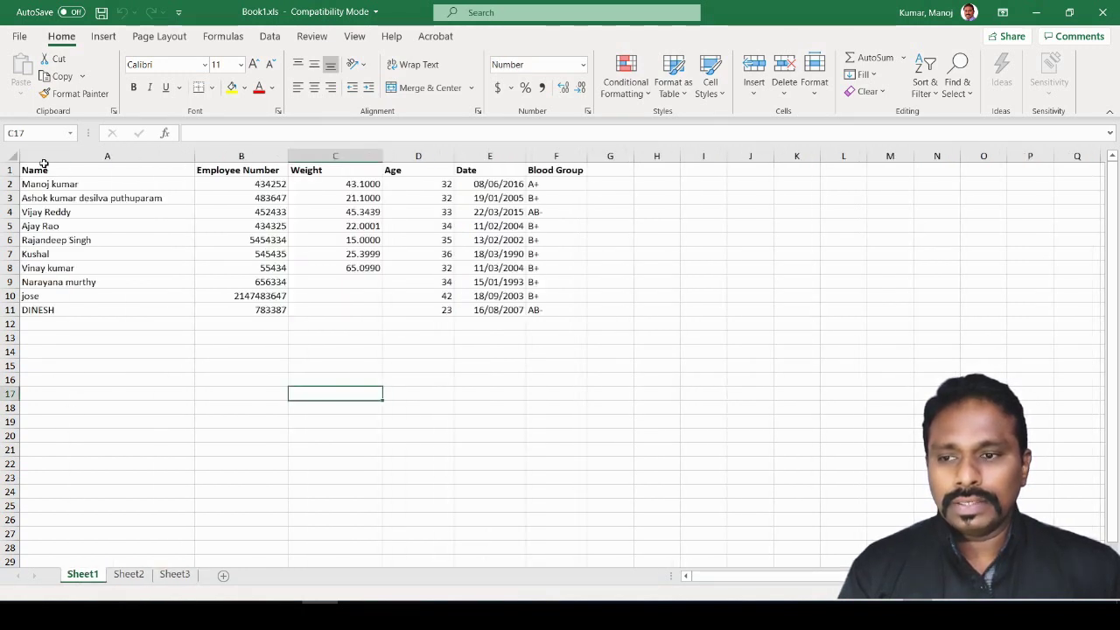
# Close the Book1.xls workbook and switch to ZebraDesigner Professional
pyautogui.click(1102, 15)
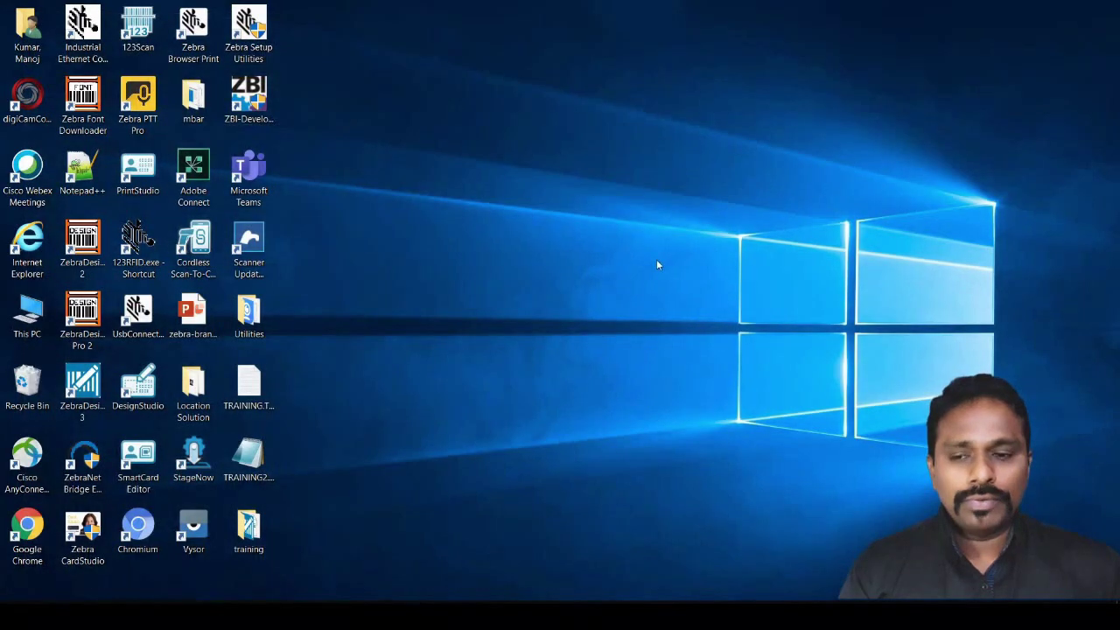
pyautogui.moveTo(645, 615)
pyautogui.click(674, 574)
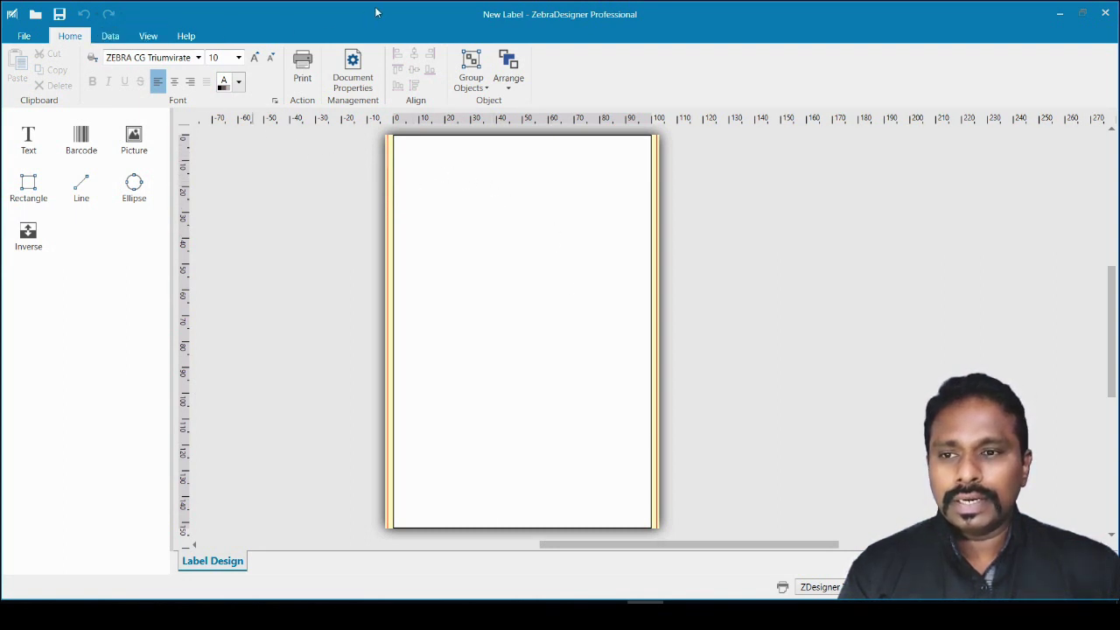
# Start the Excel database wizard and choose Book1.xls from the training folder on the Desktop as the data file
pyautogui.click(112, 37)
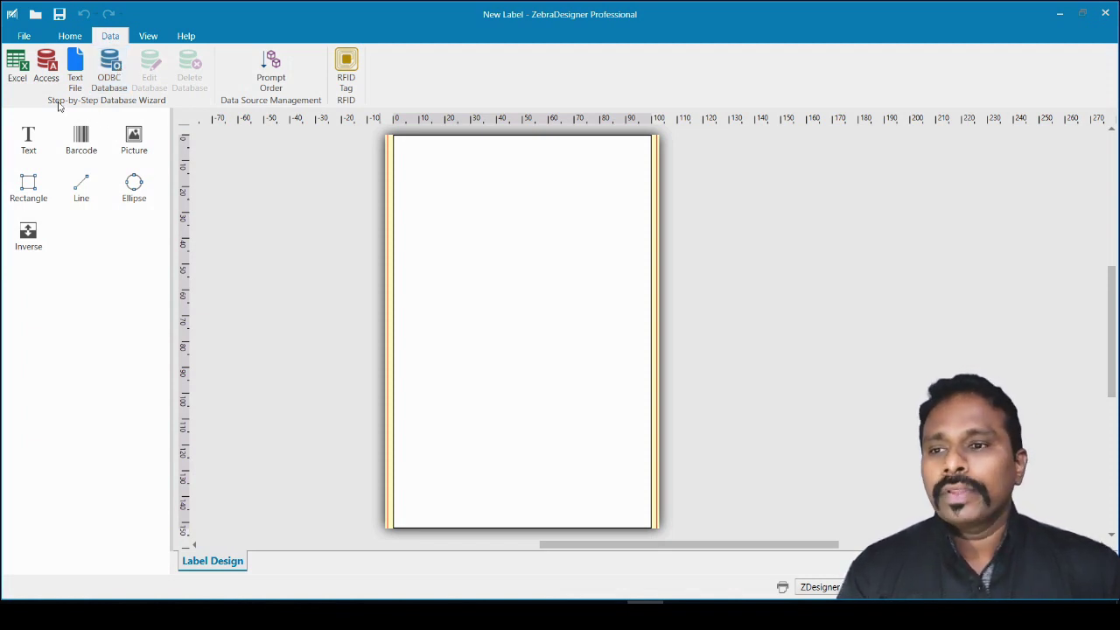
pyautogui.click(16, 66)
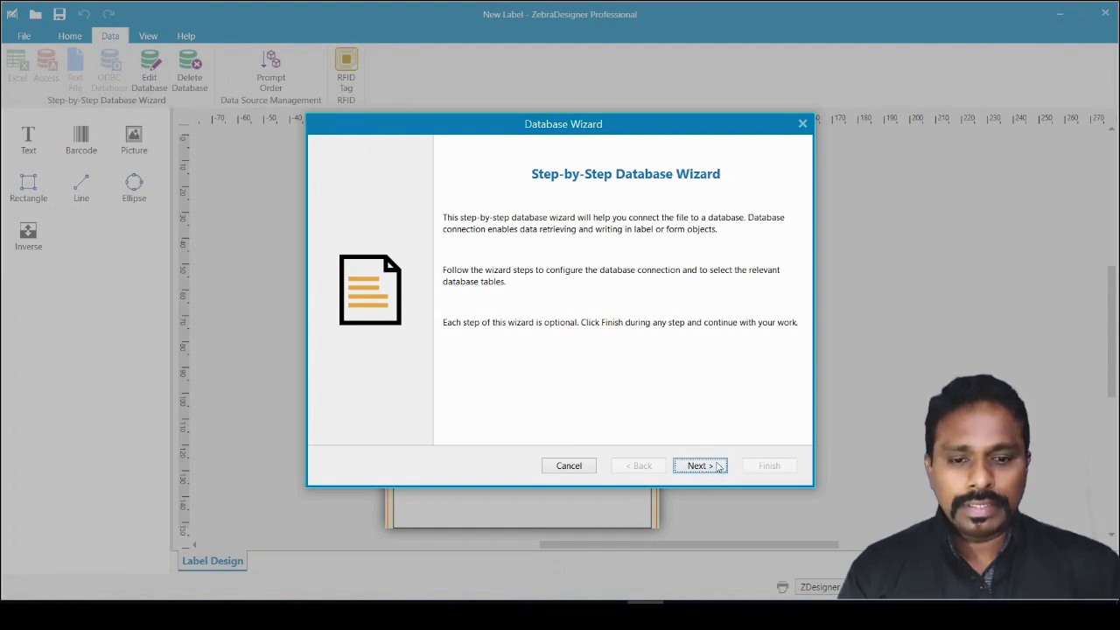
pyautogui.click(699, 467)
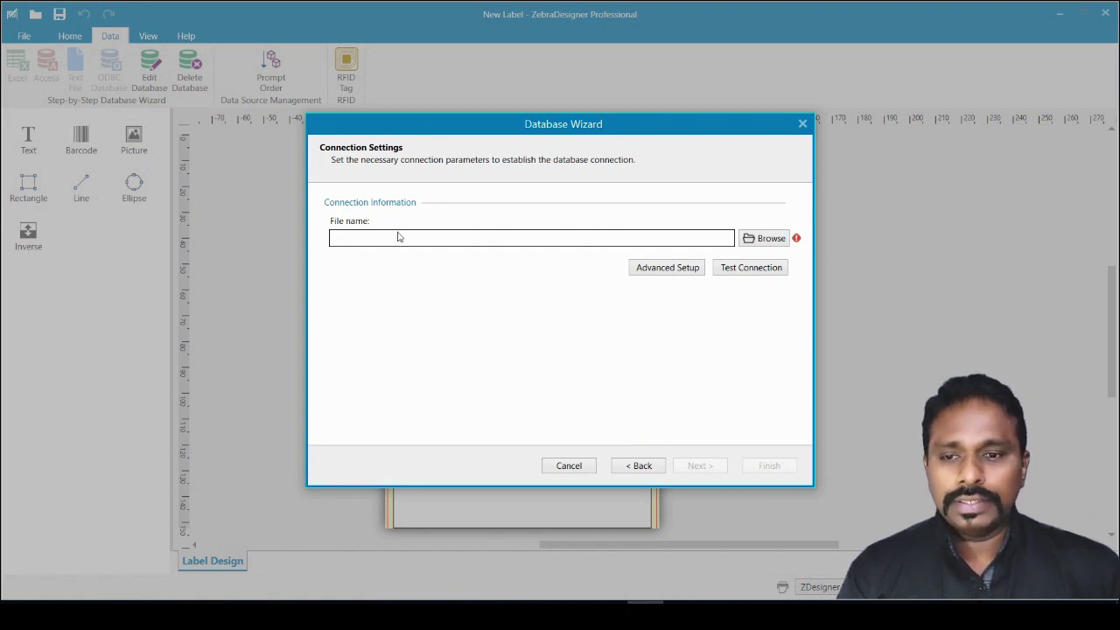
pyautogui.click(765, 239)
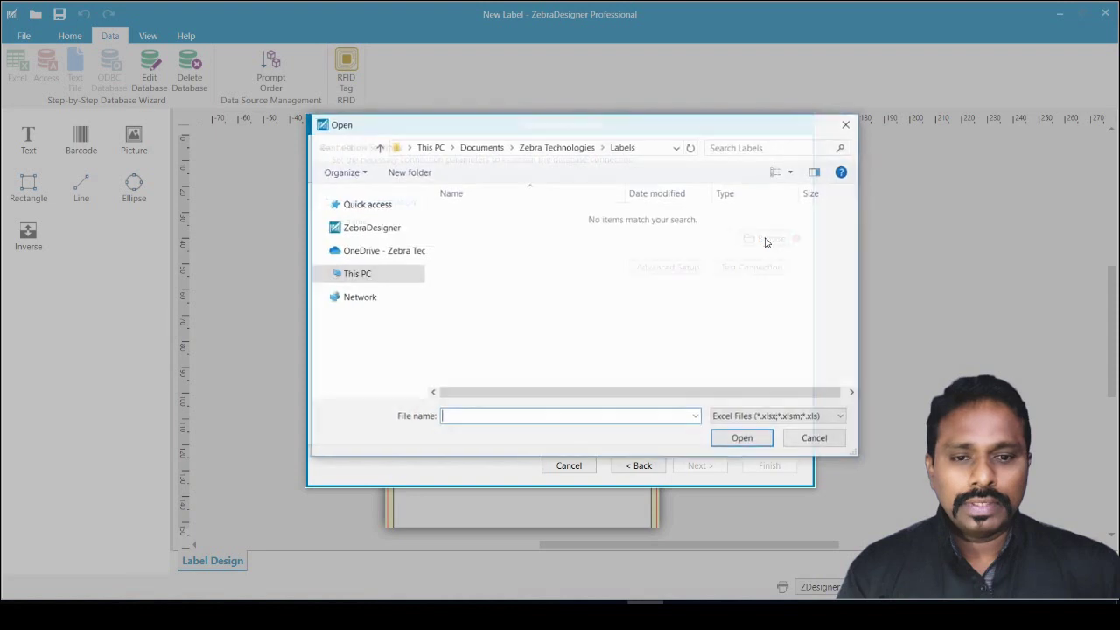
pyautogui.click(363, 233)
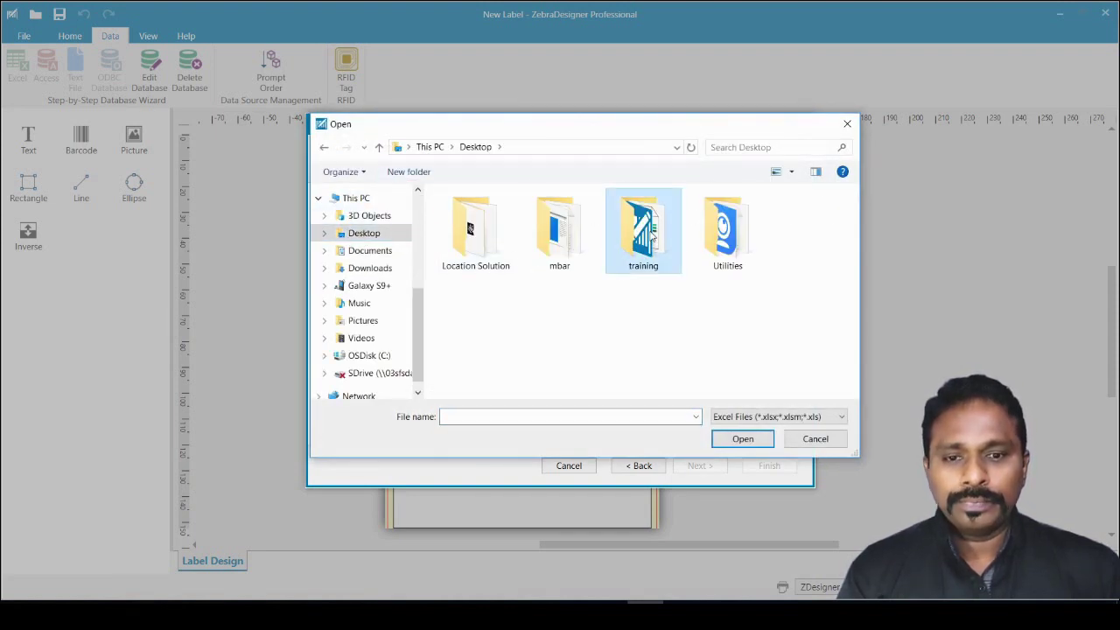
pyautogui.doubleClick(652, 236)
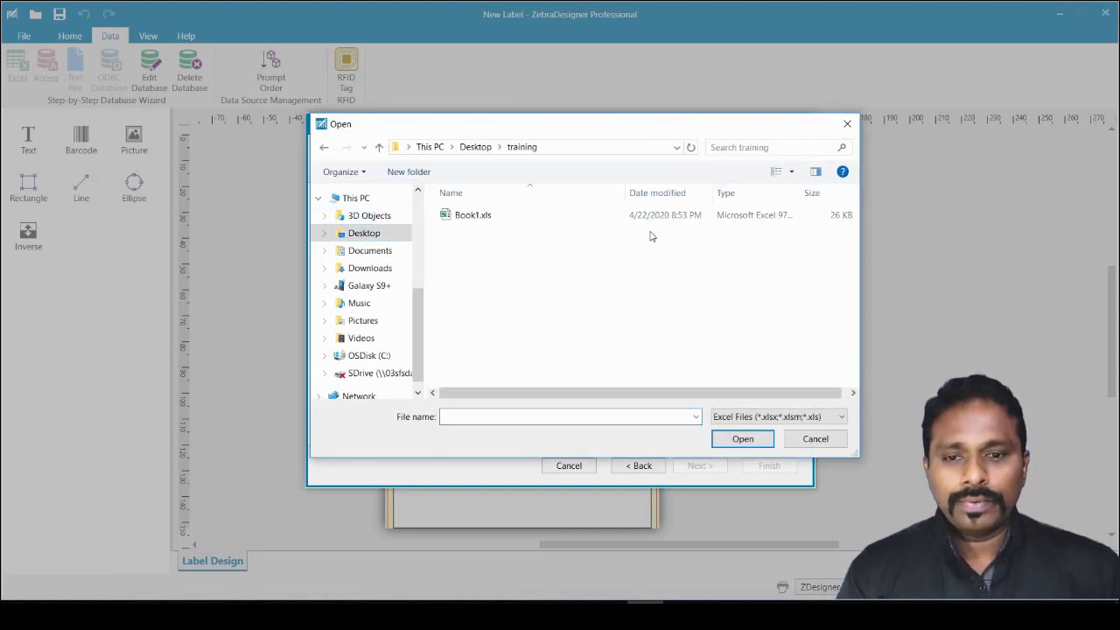
pyautogui.doubleClick(465, 217)
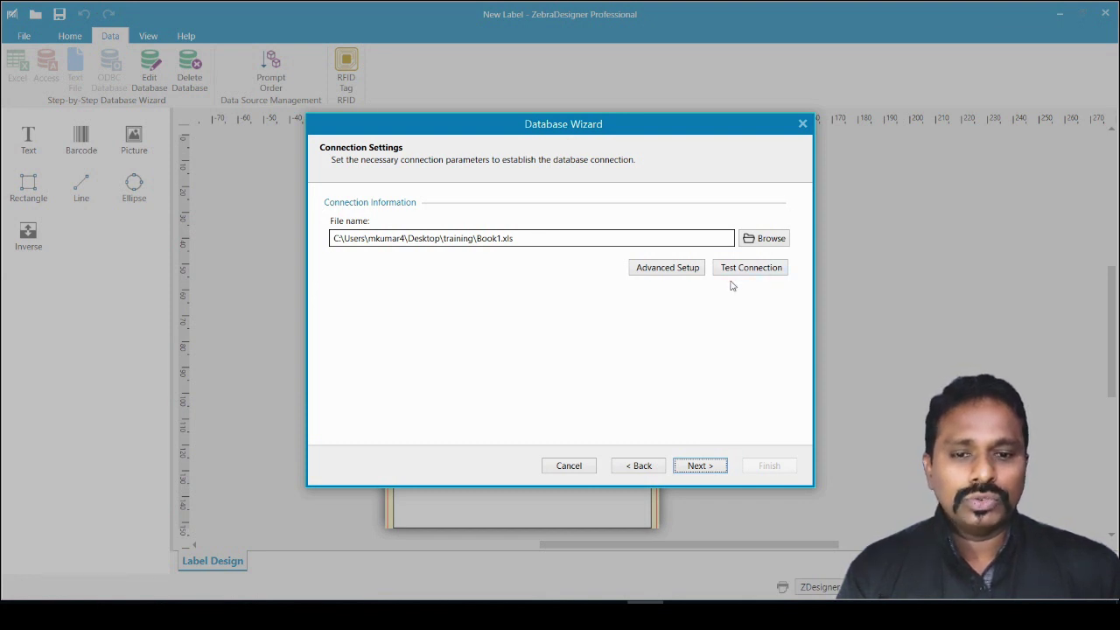
# Try disabling Blank password and allowing password saving in the advanced connection setup, and restore the blank password setting
pyautogui.click(661, 270)
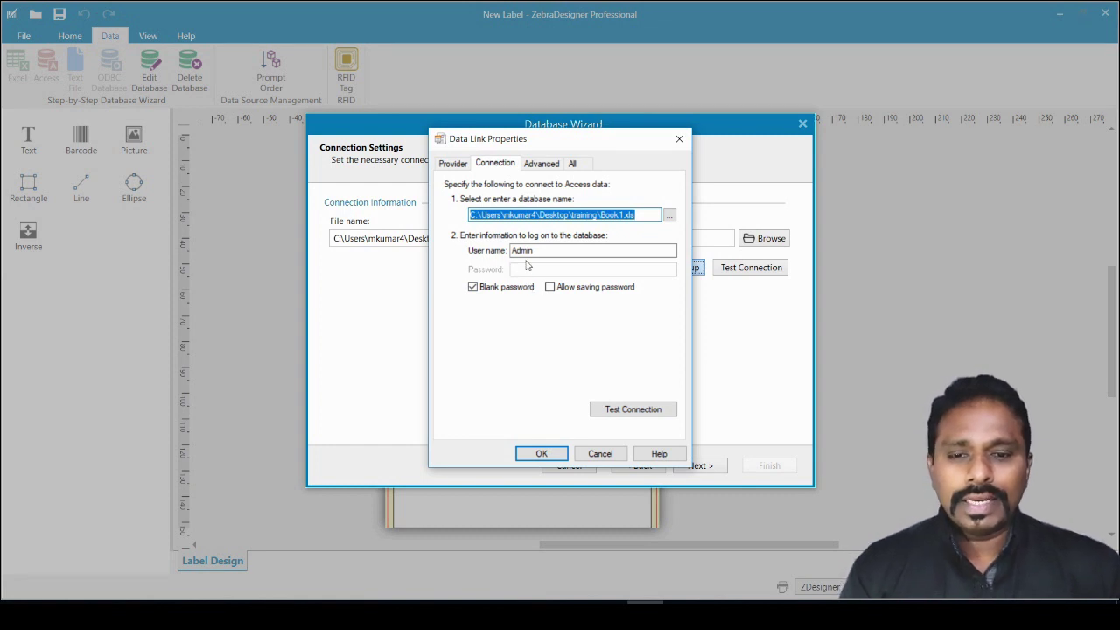
pyautogui.click(514, 289)
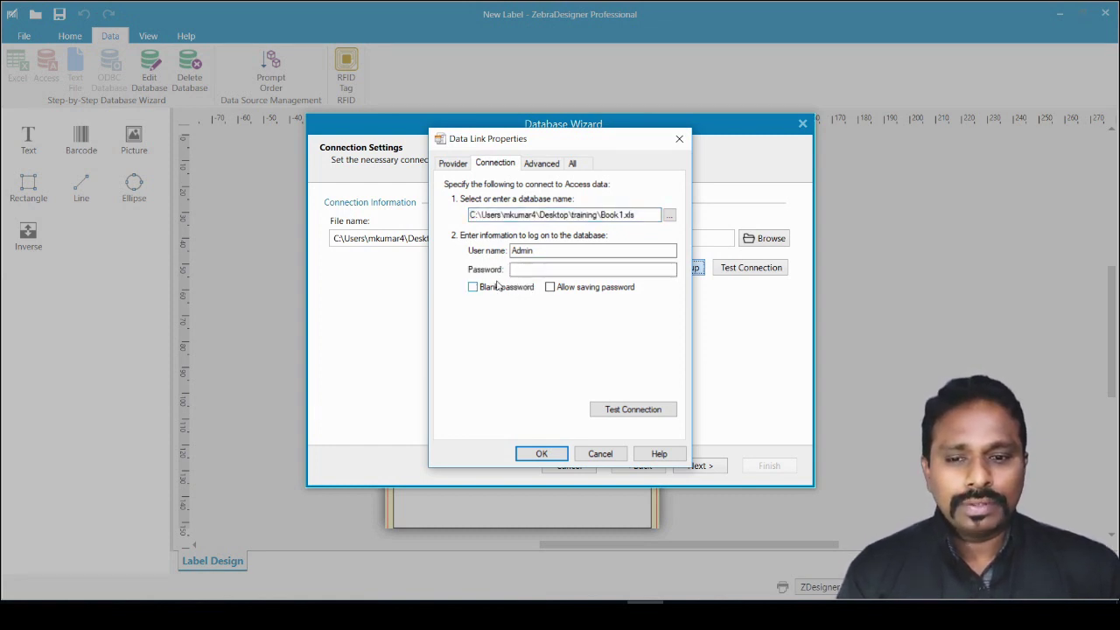
pyautogui.click(552, 289)
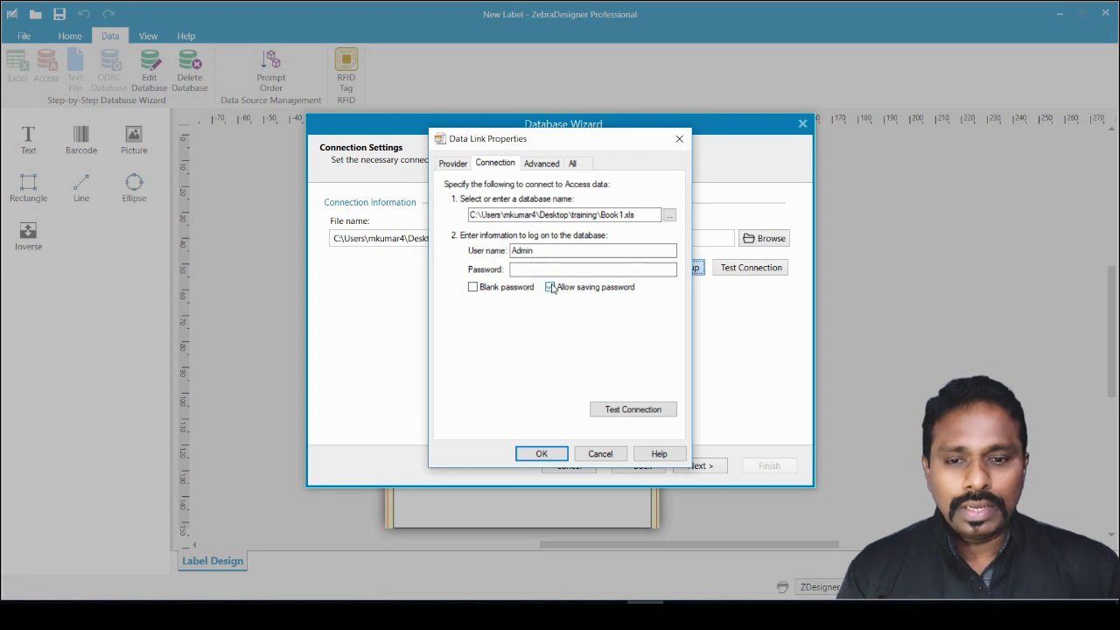
pyautogui.click(529, 267)
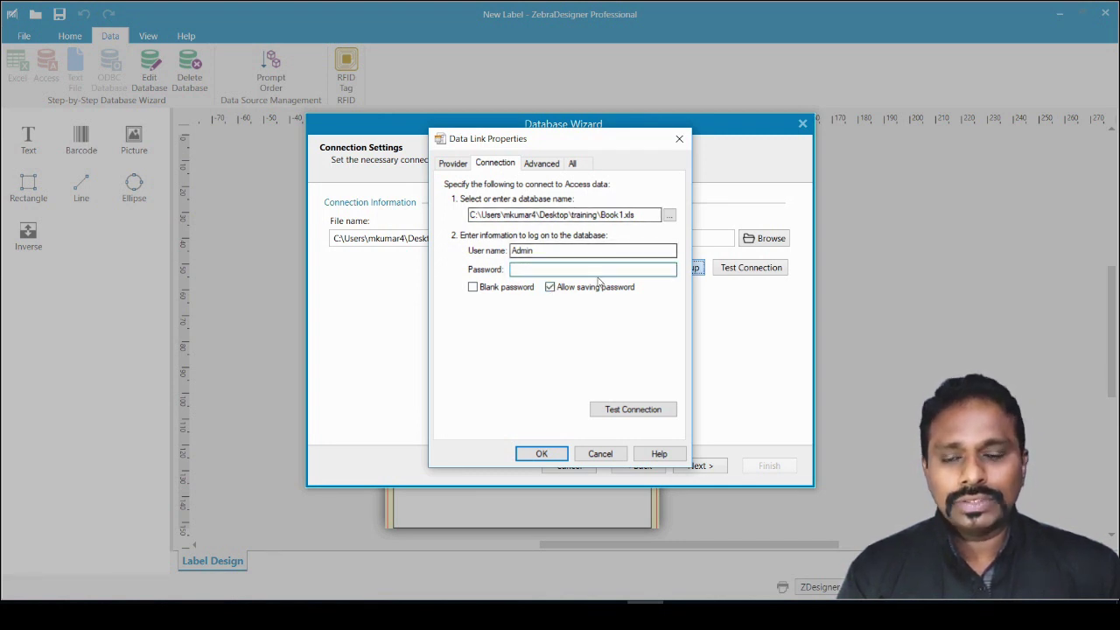
pyautogui.click(492, 291)
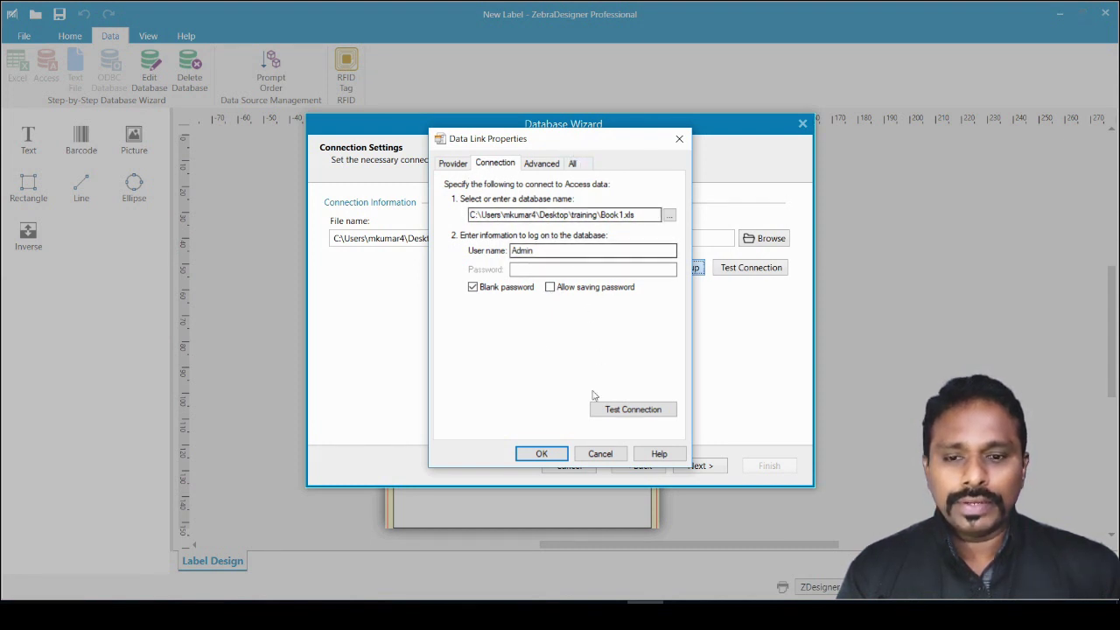
pyautogui.click(548, 453)
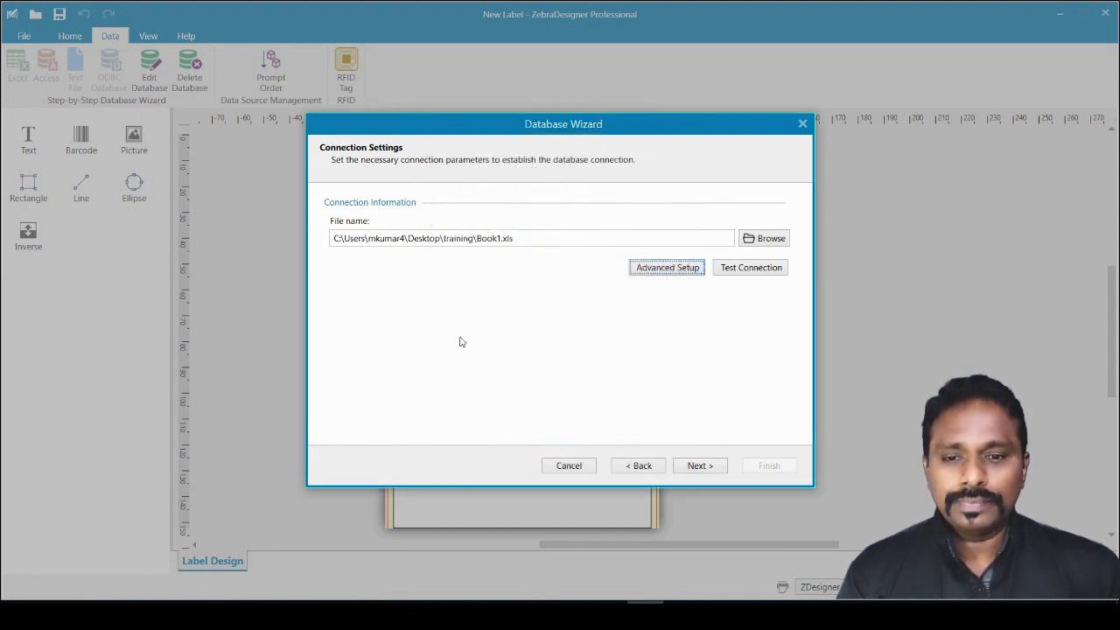
# Proceed to the fields of table Sheet1$ and remove the Date field from the selected fields
pyautogui.click(700, 464)
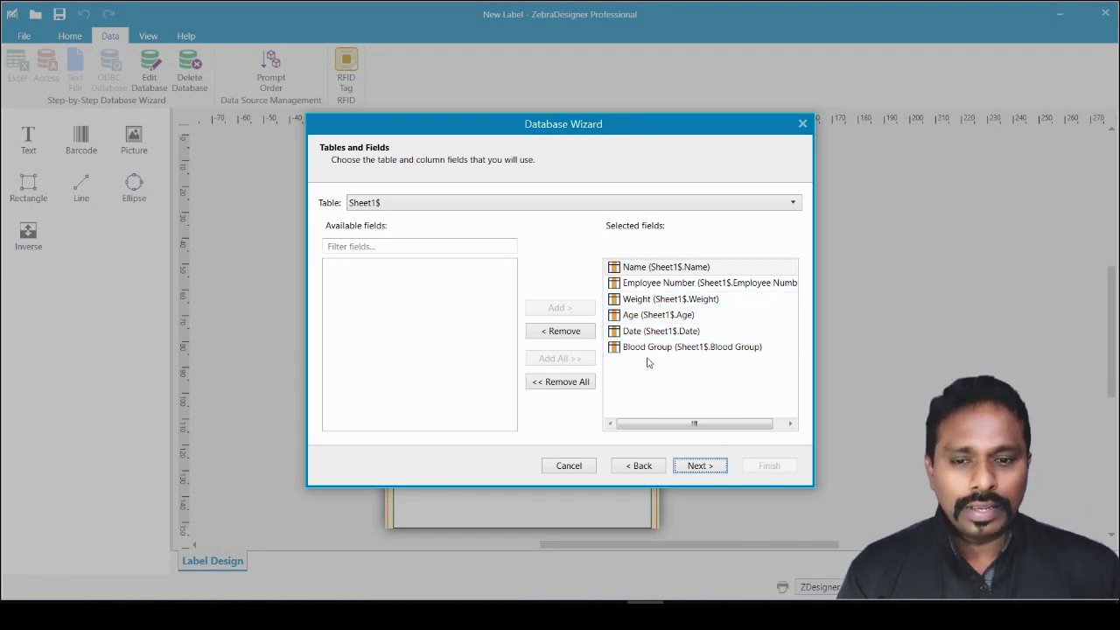
pyautogui.click(648, 300)
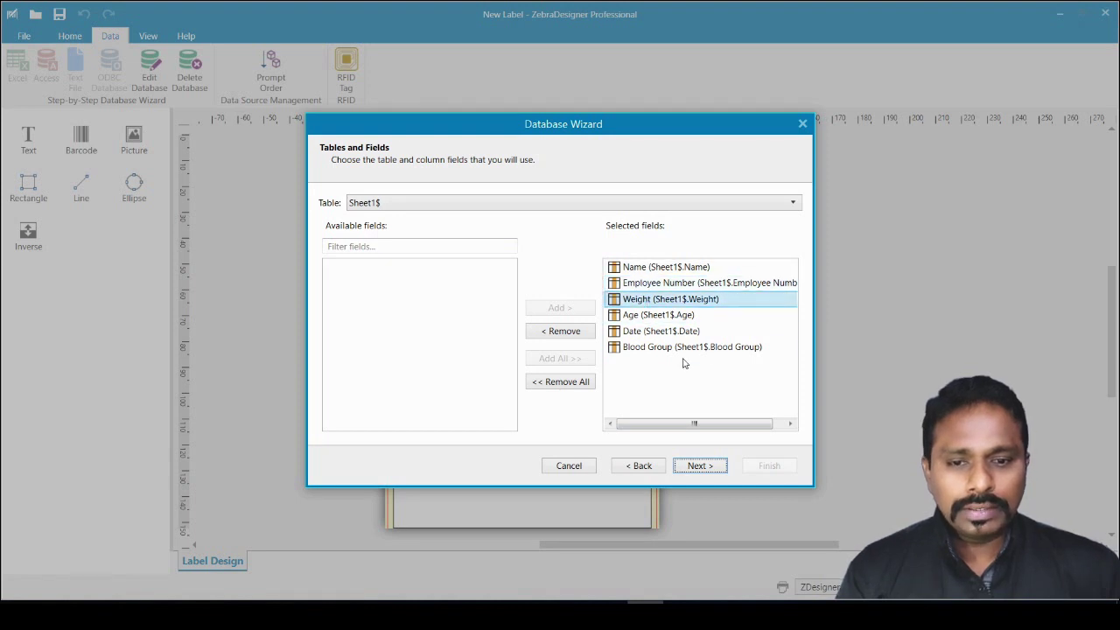
pyautogui.click(647, 330)
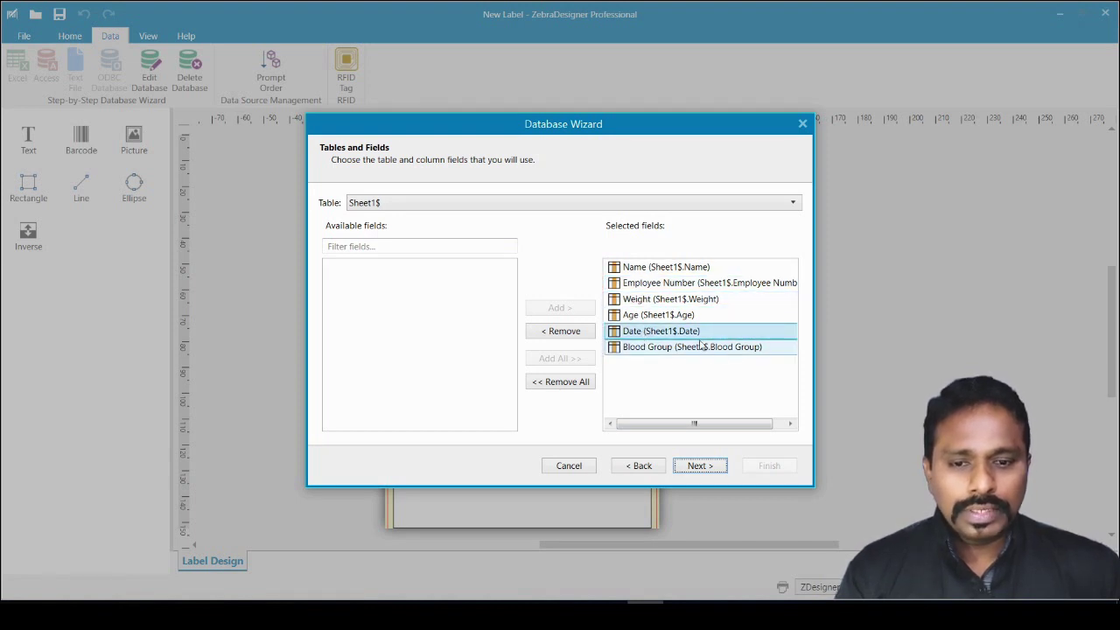
pyautogui.click(565, 334)
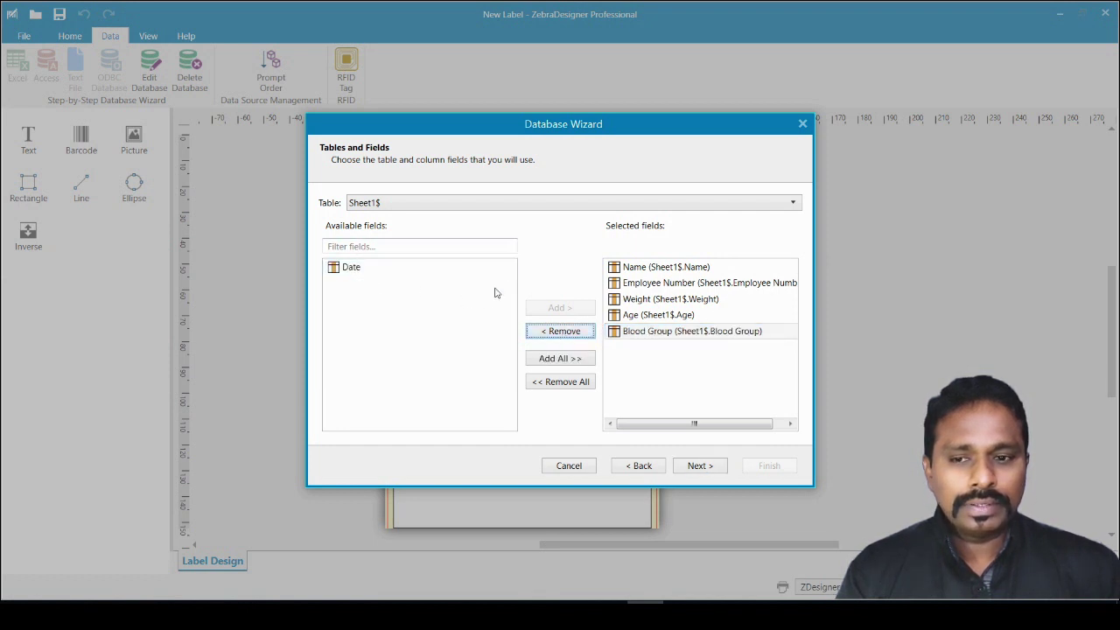
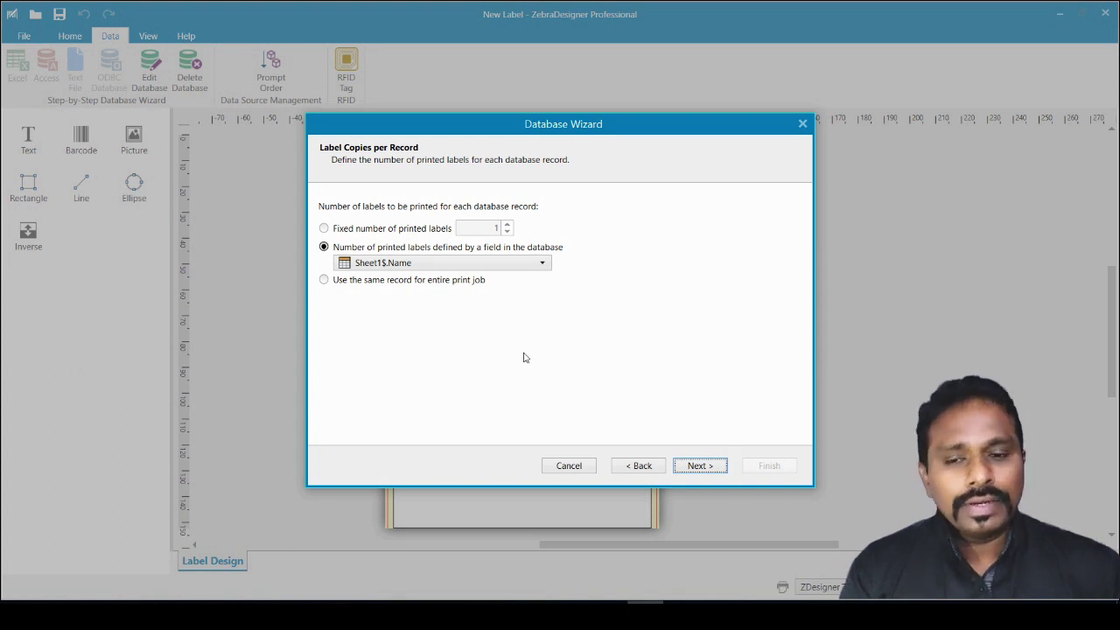
# Try the label copies options: a fixed number, the same record for the entire print job, and a number defined by a database field
pyautogui.click(354, 229)
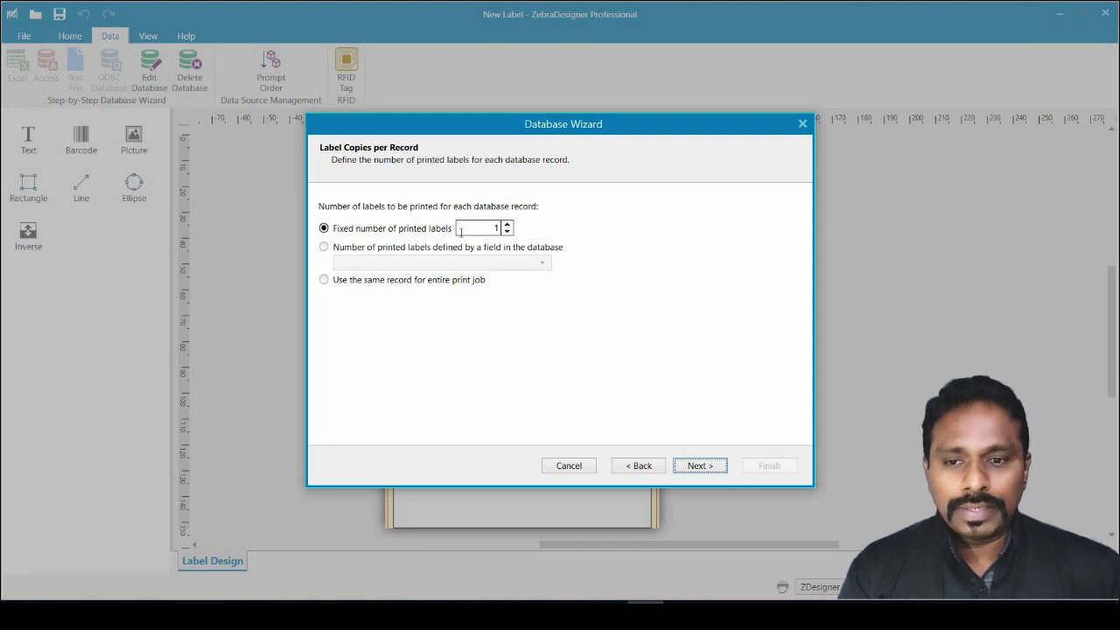
pyautogui.click(363, 282)
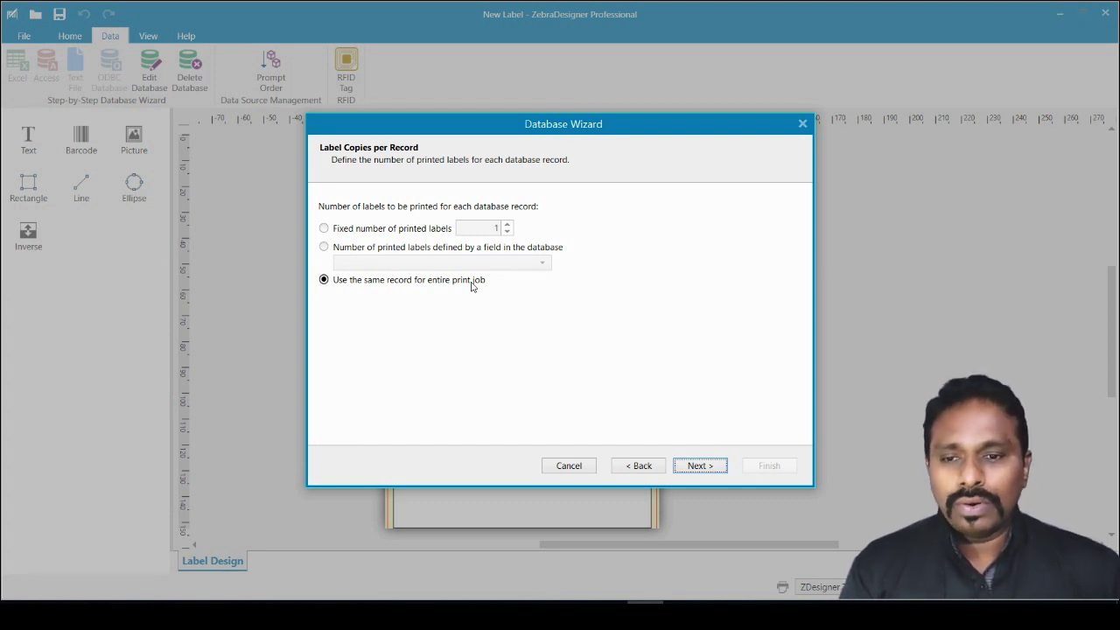
pyautogui.click(357, 229)
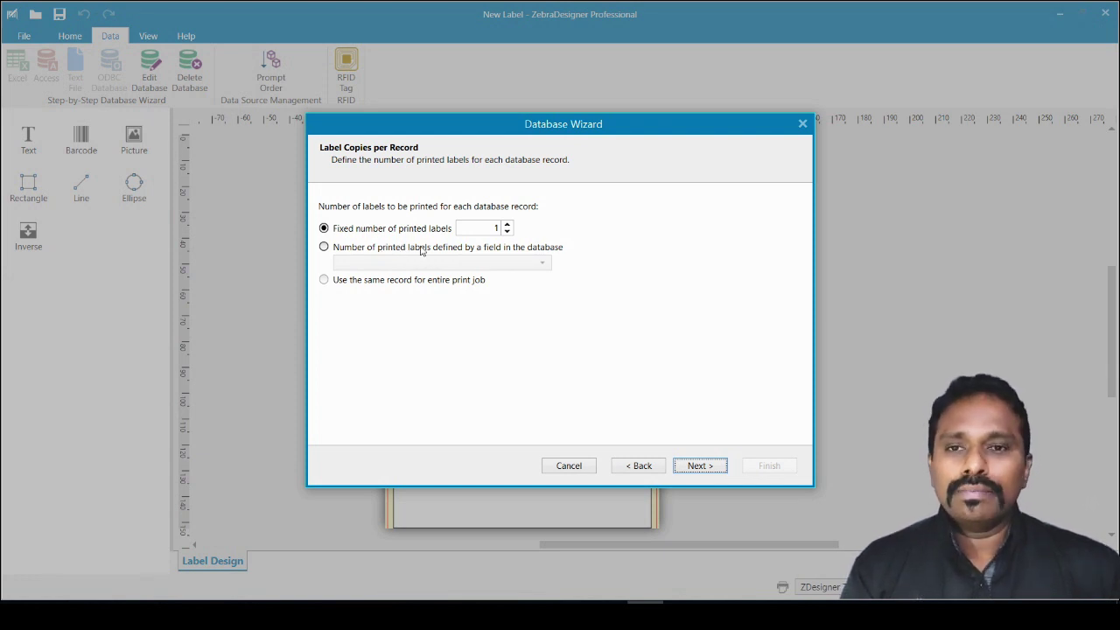
pyautogui.click(366, 252)
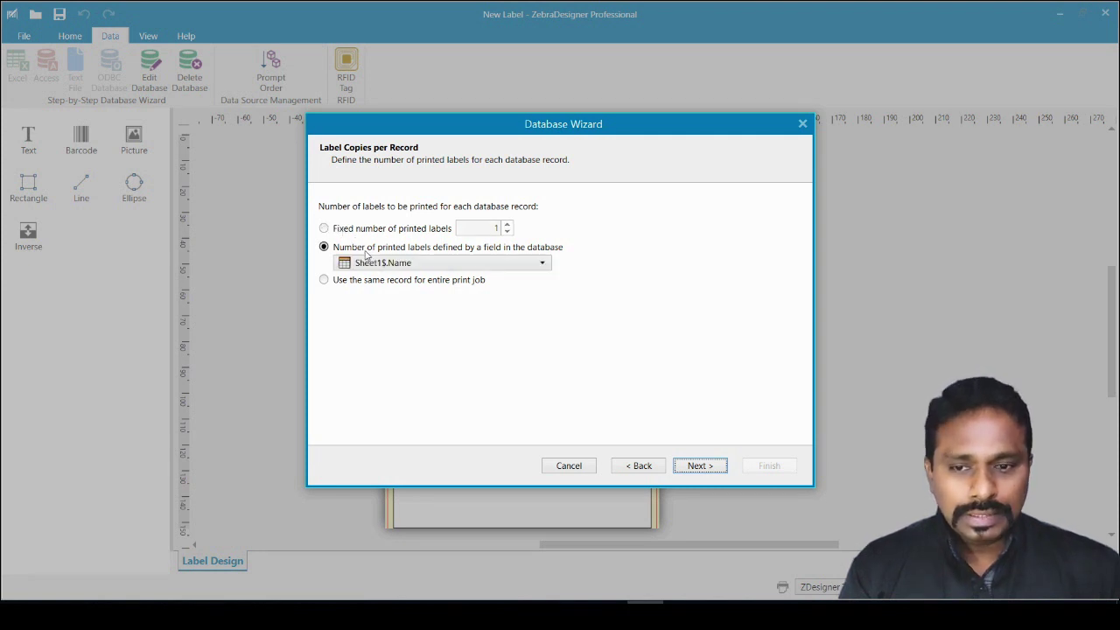
pyautogui.click(434, 266)
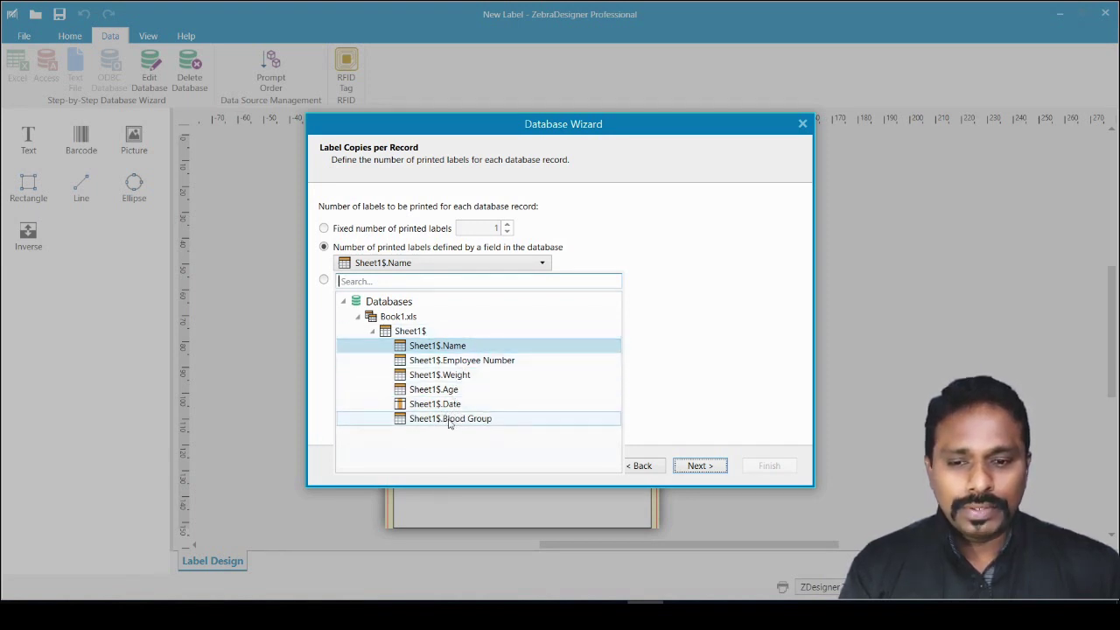
# Use a fixed number of 1 printed label for each database record and proceed to the label object creation options
pyautogui.click(348, 229)
pyautogui.click(348, 228)
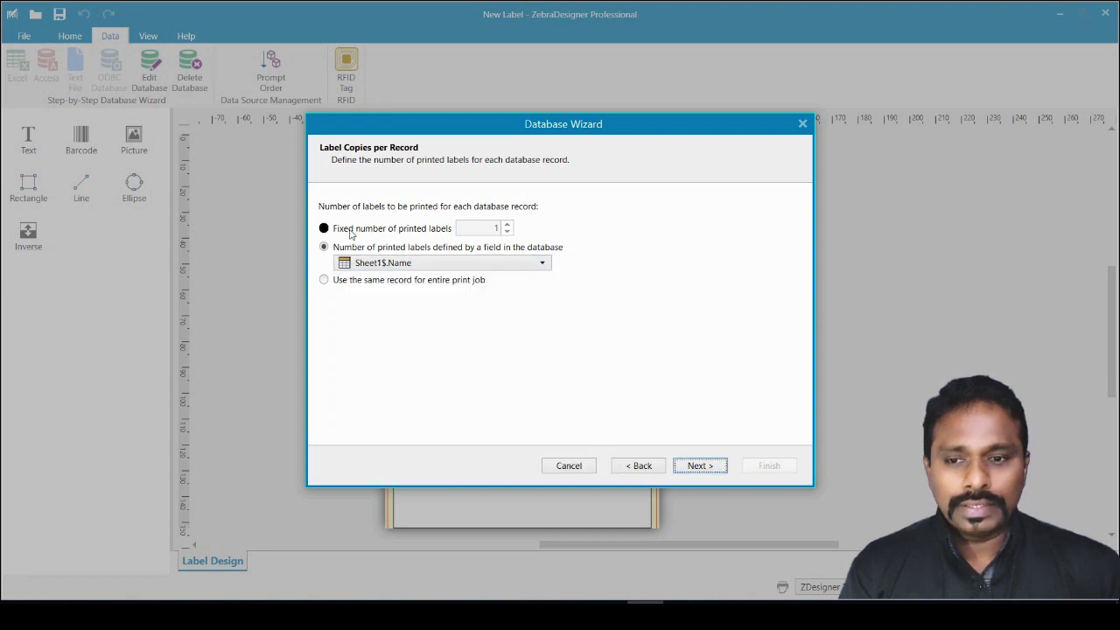
pyautogui.click(700, 467)
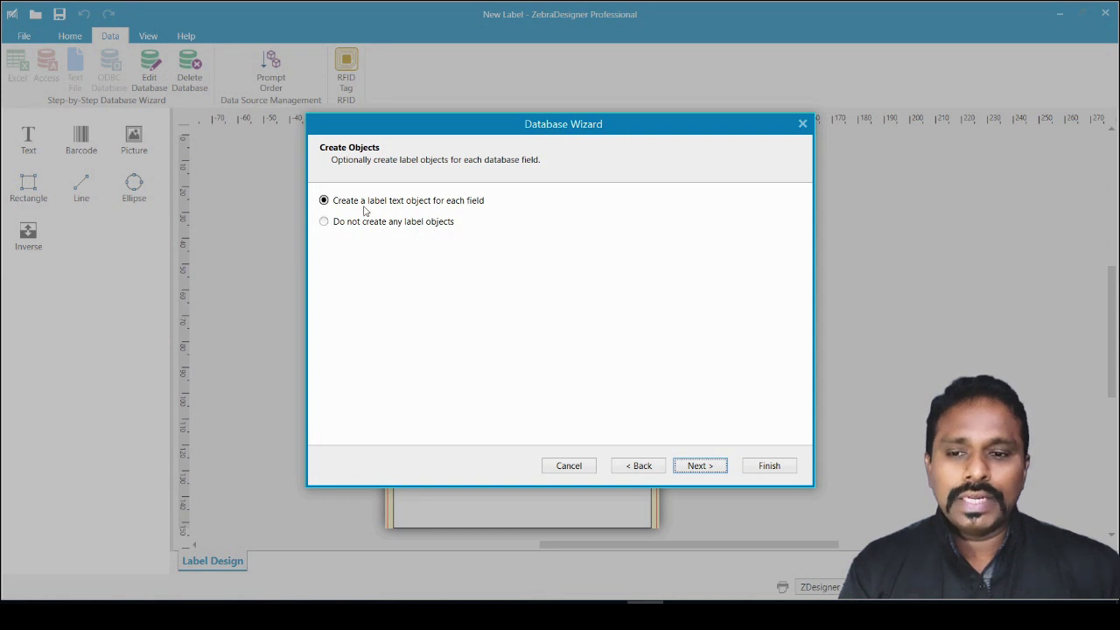
# Choose not to create any label objects and proceed to the data preview of the table
pyautogui.press('Tab')
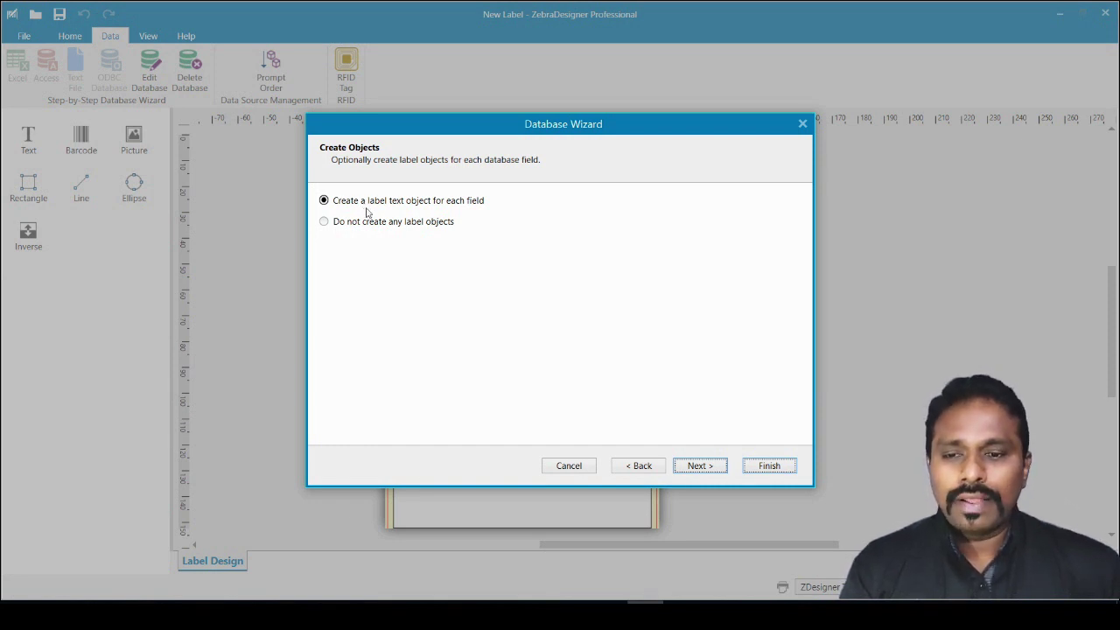
pyautogui.click(369, 224)
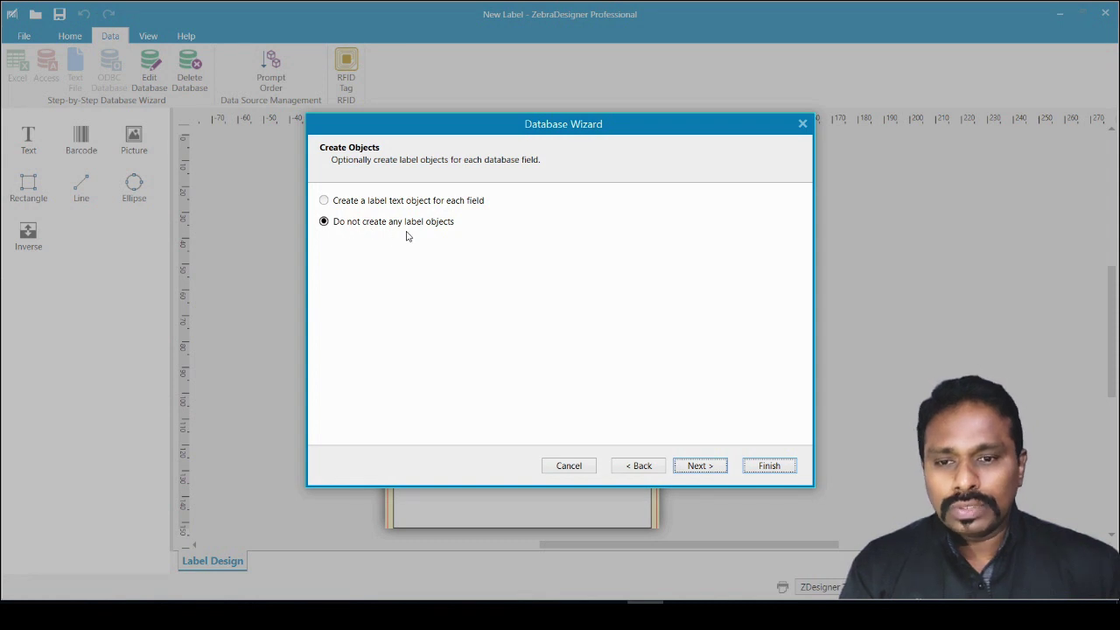
pyautogui.click(698, 467)
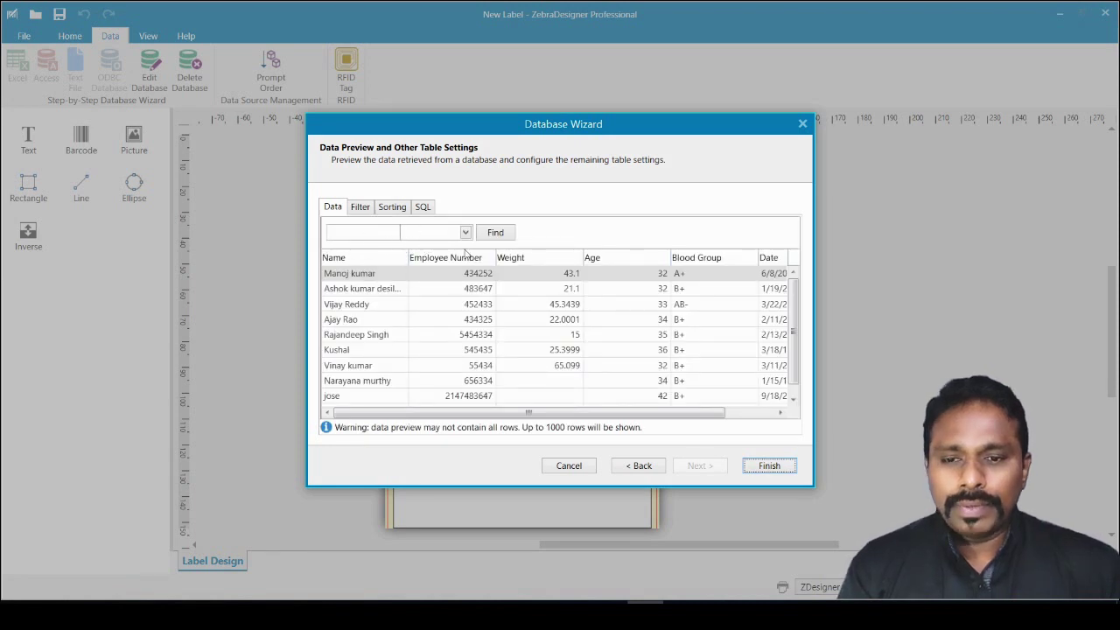
pyautogui.moveTo(794, 326); pyautogui.dragTo(797, 283)
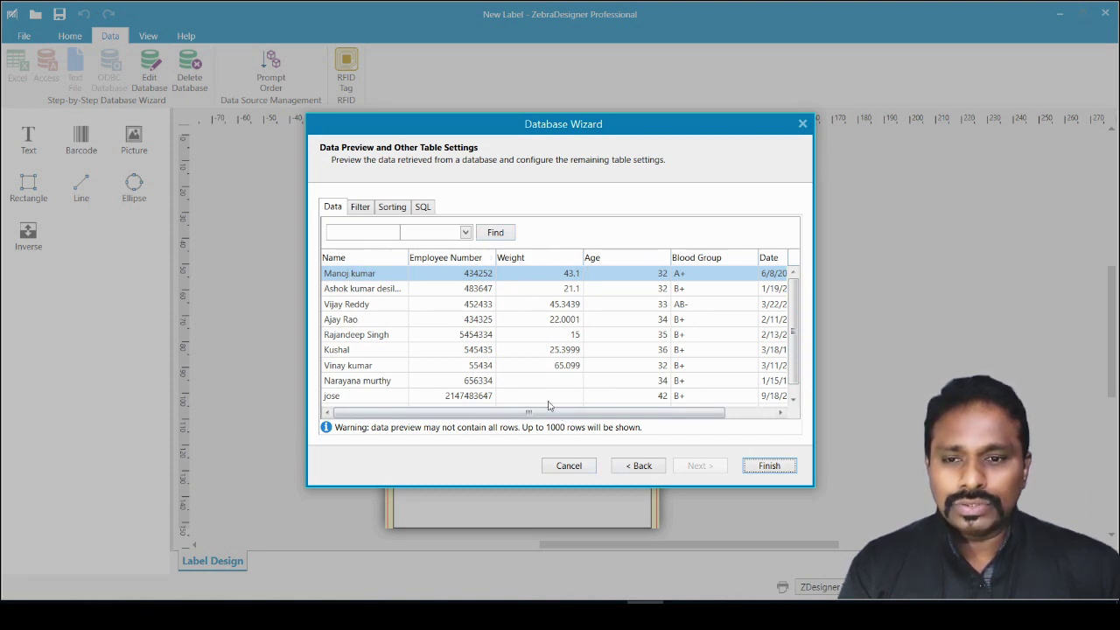
# Try a filter condition on the Name field with the = operator, and disable the filter again
pyautogui.click(367, 210)
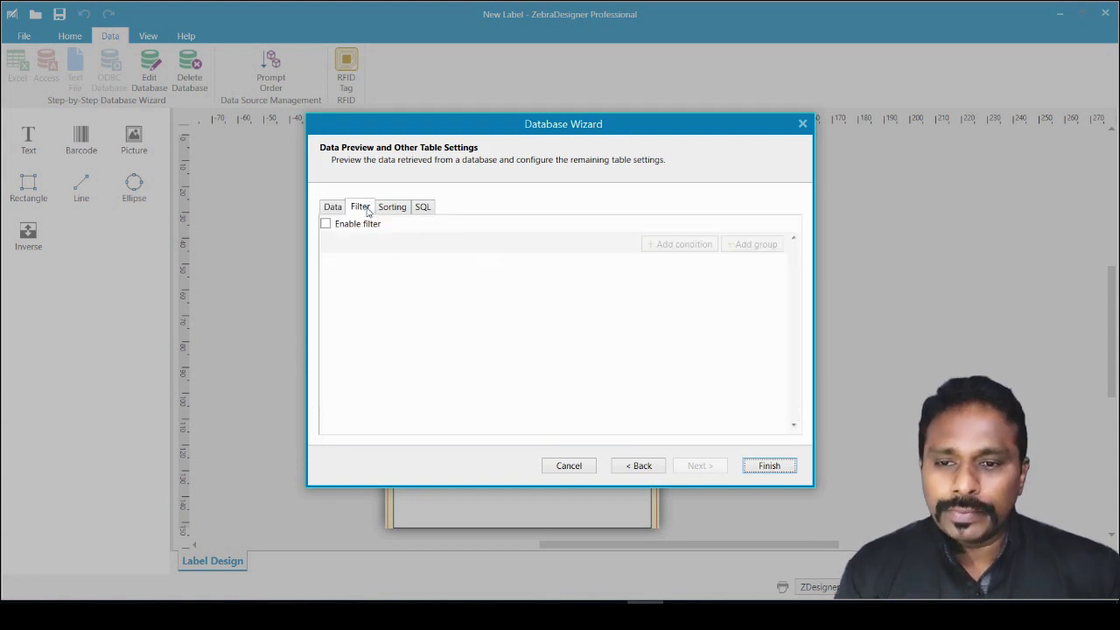
pyautogui.click(346, 222)
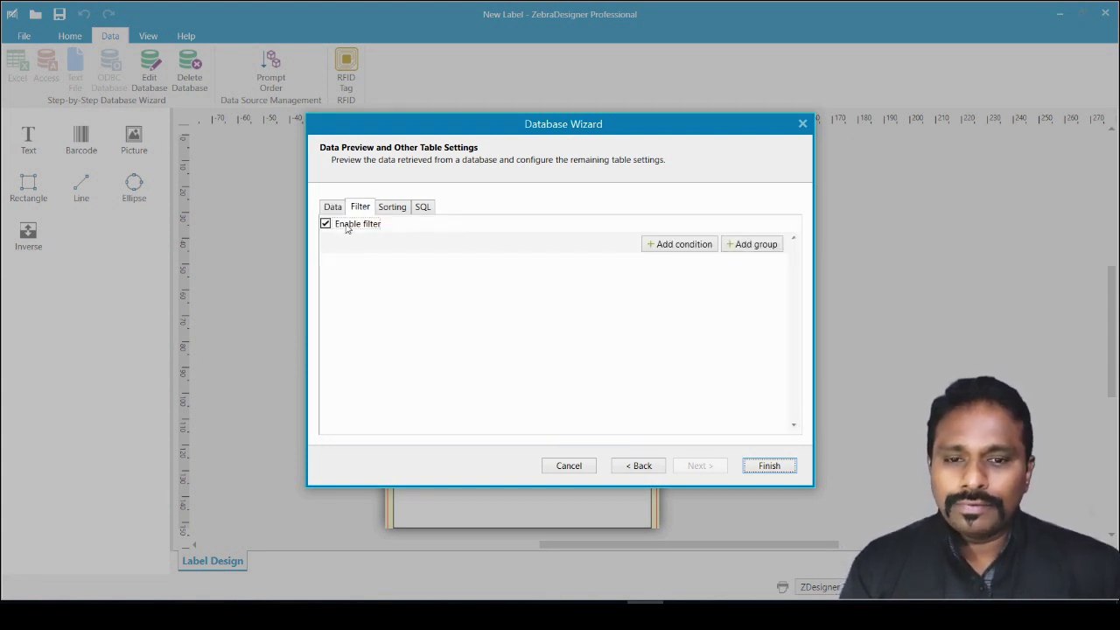
pyautogui.click(675, 247)
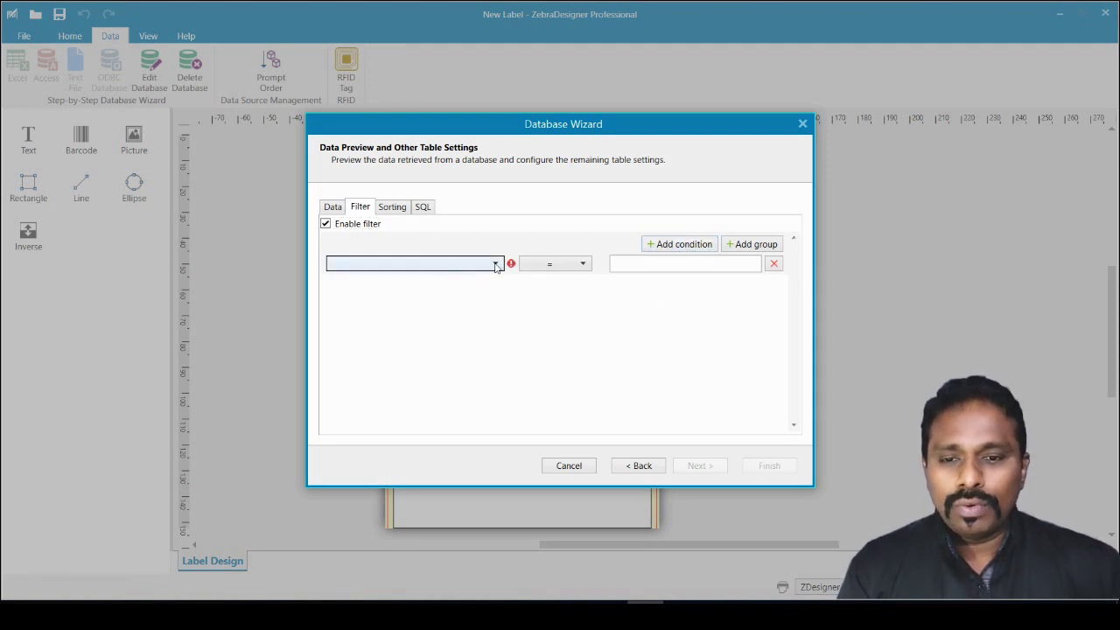
pyautogui.click(496, 264)
pyautogui.click(376, 281)
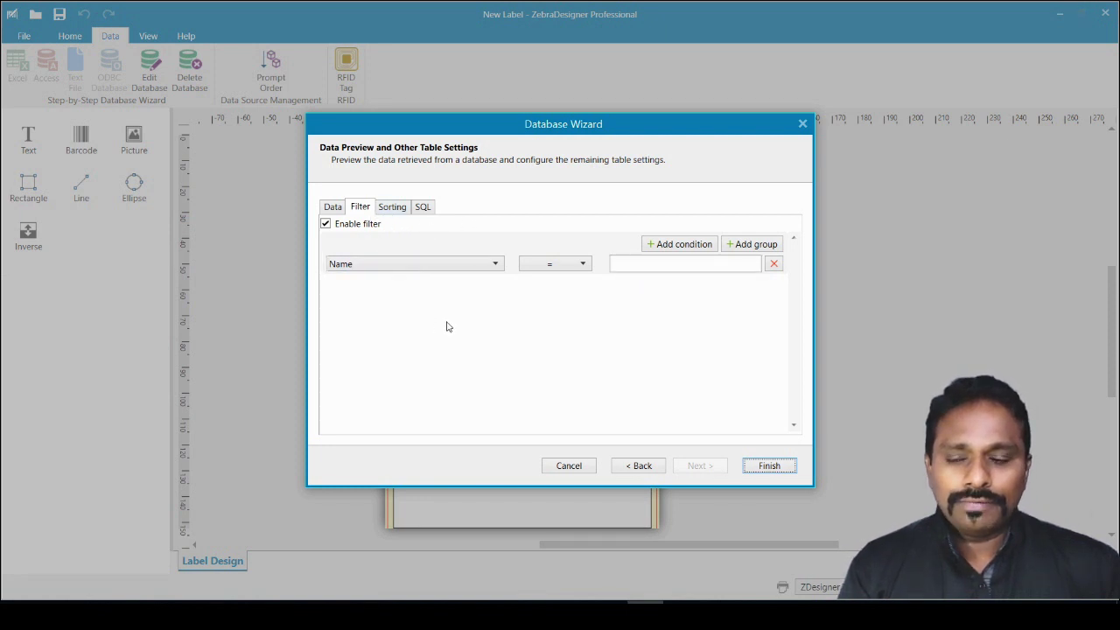
pyautogui.click(354, 224)
# Review the sorting settings, SQL query and data preview, and finish the database wizard
pyautogui.click(392, 210)
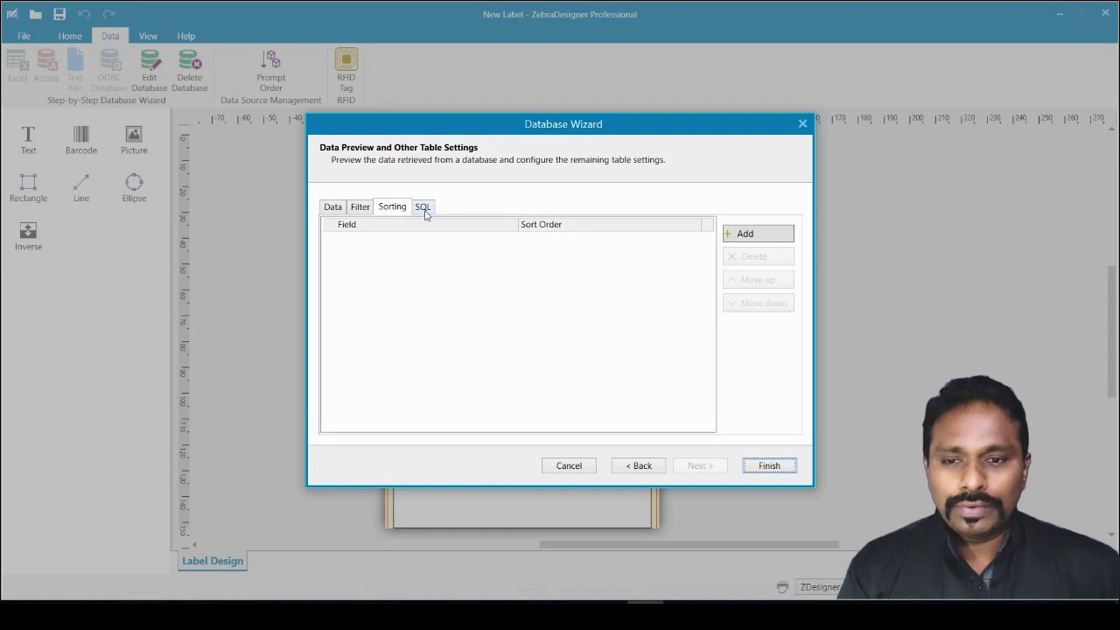
pyautogui.click(425, 210)
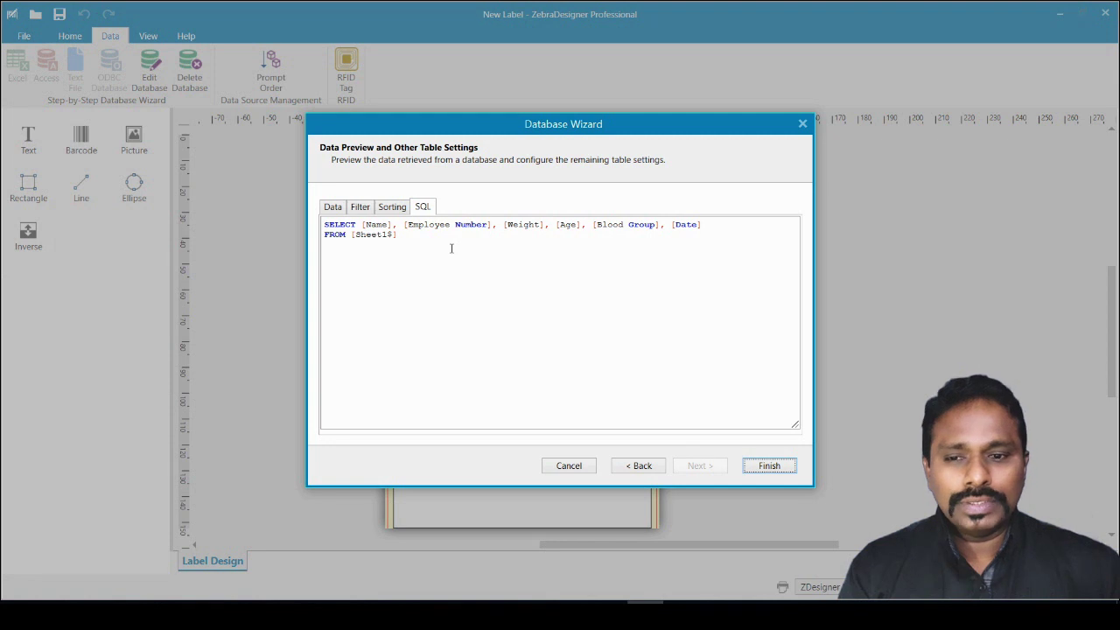
pyautogui.click(332, 208)
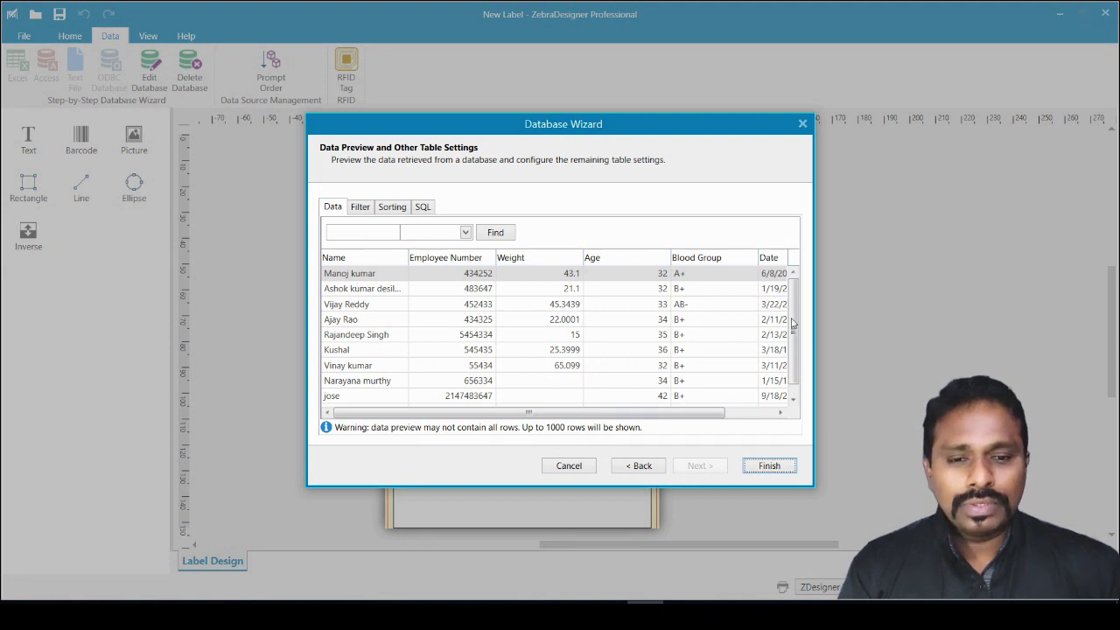
pyautogui.moveTo(795, 315)
pyautogui.mouseDown()
pyautogui.moveTo(799, 350)
pyautogui.moveTo(803, 301)
pyautogui.mouseUp()
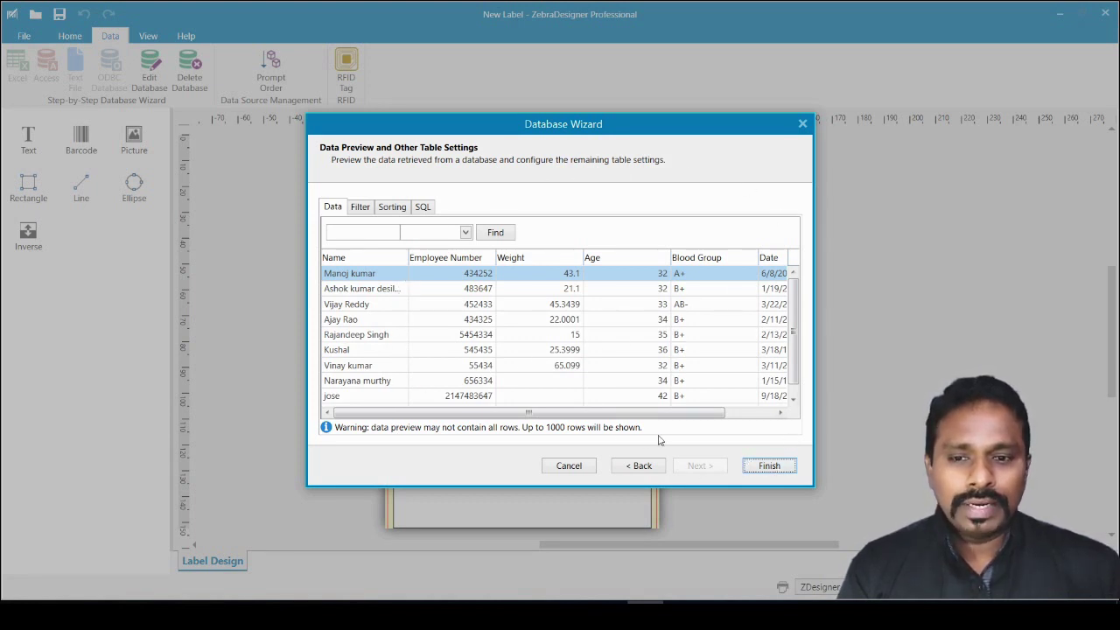
pyautogui.click(771, 465)
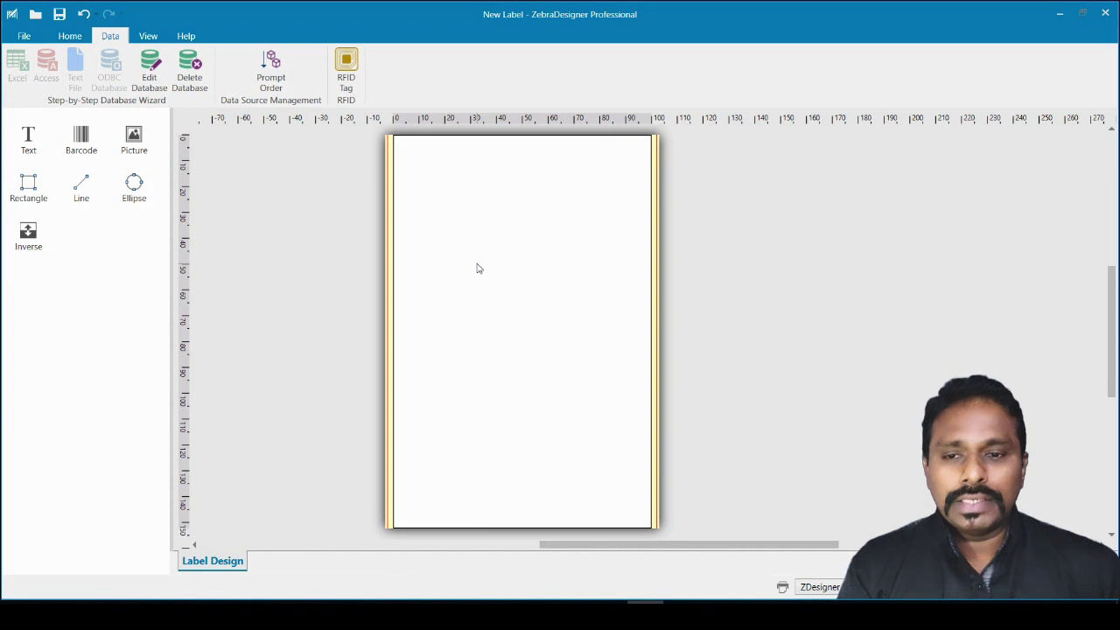
# Add the text "Employee Name" in the upper part of the label and move it closer to the label's left edge
pyautogui.click(28, 143)
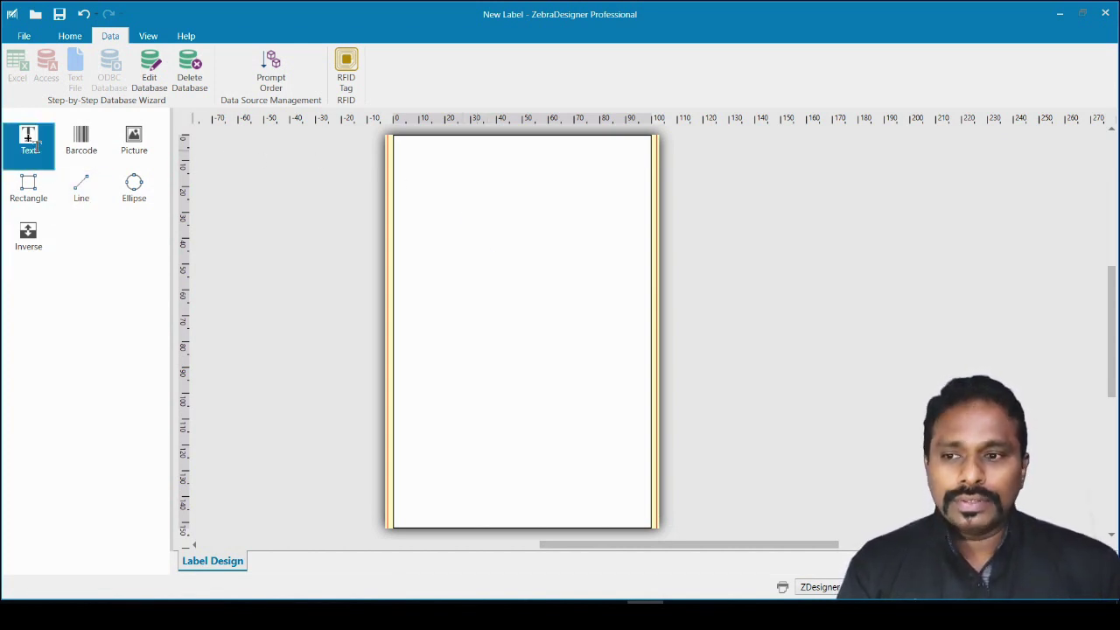
pyautogui.click(456, 185)
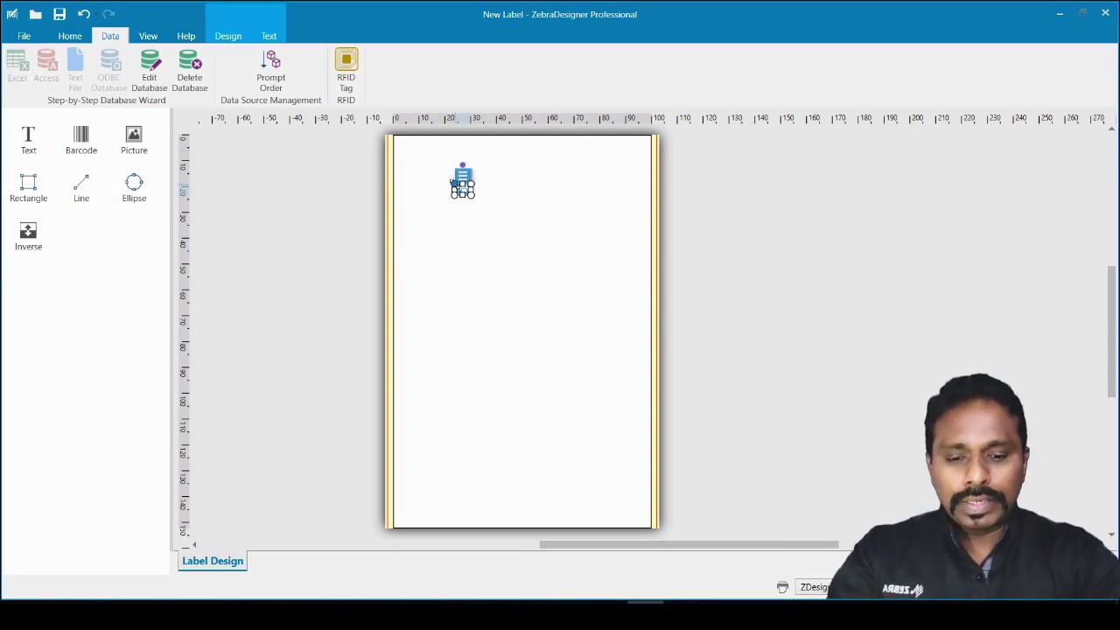
pyautogui.write('Em')
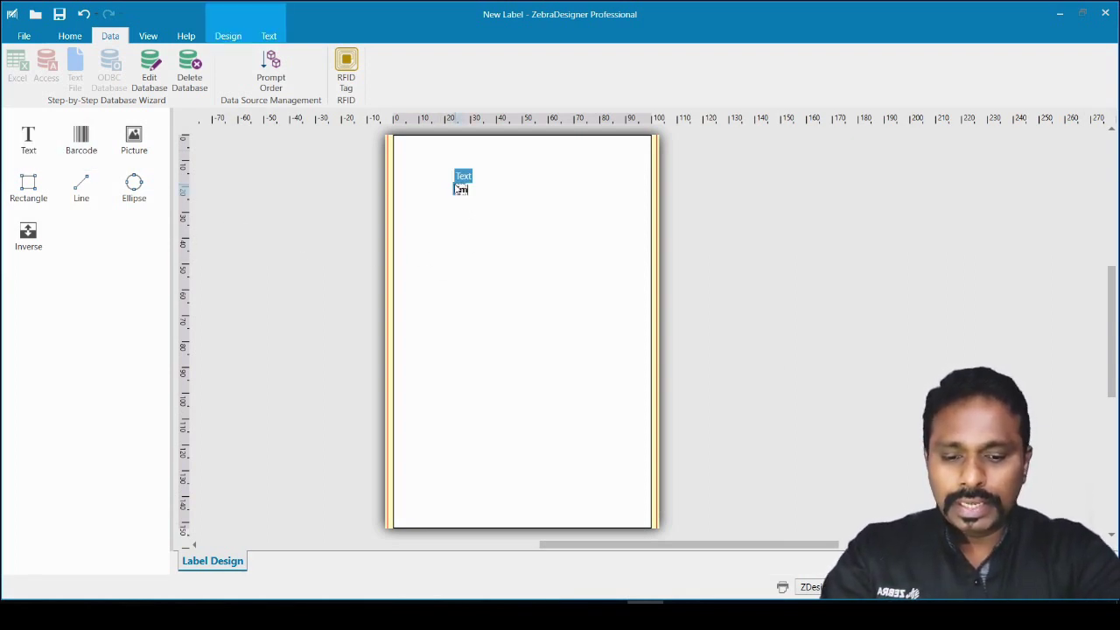
pyautogui.write('ployee Name')
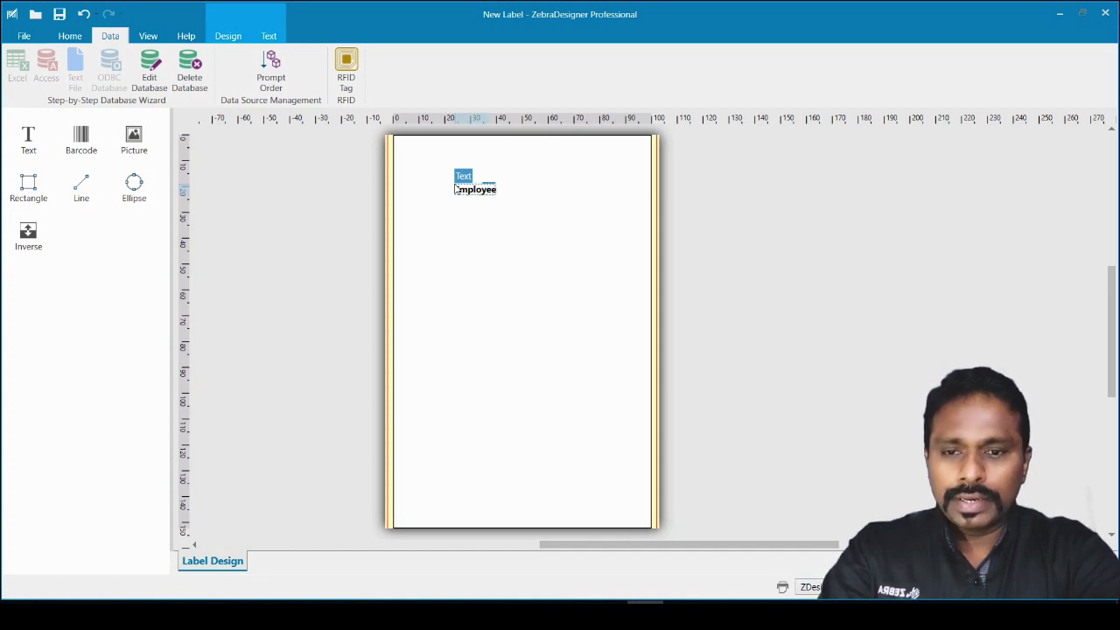
pyautogui.click(528, 245)
pyautogui.moveTo(491, 192); pyautogui.dragTo(453, 192)
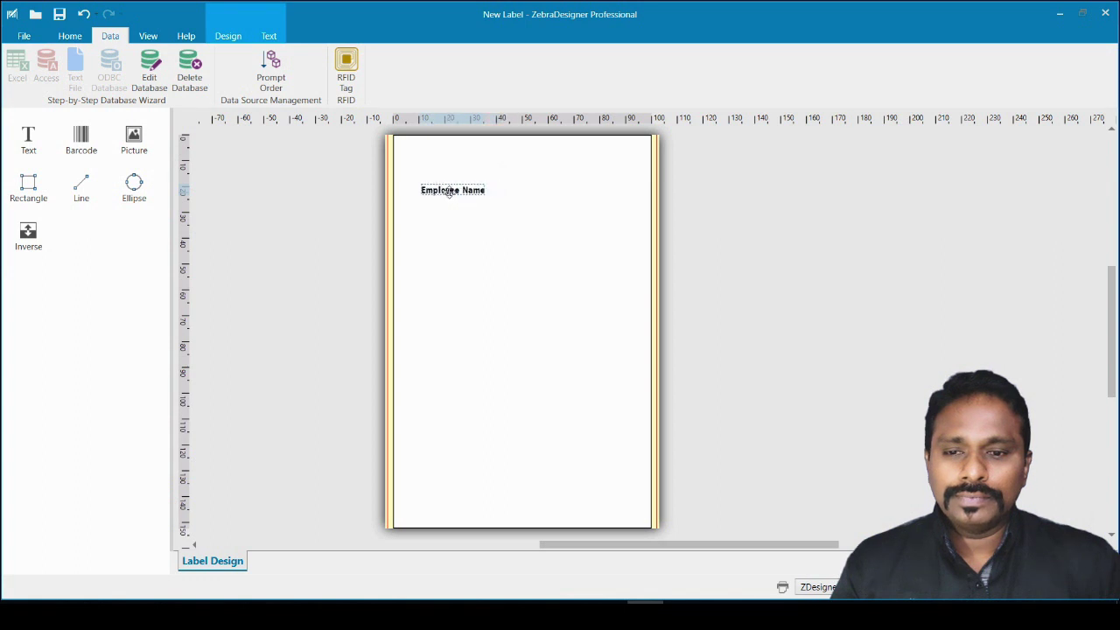
pyautogui.click(496, 231)
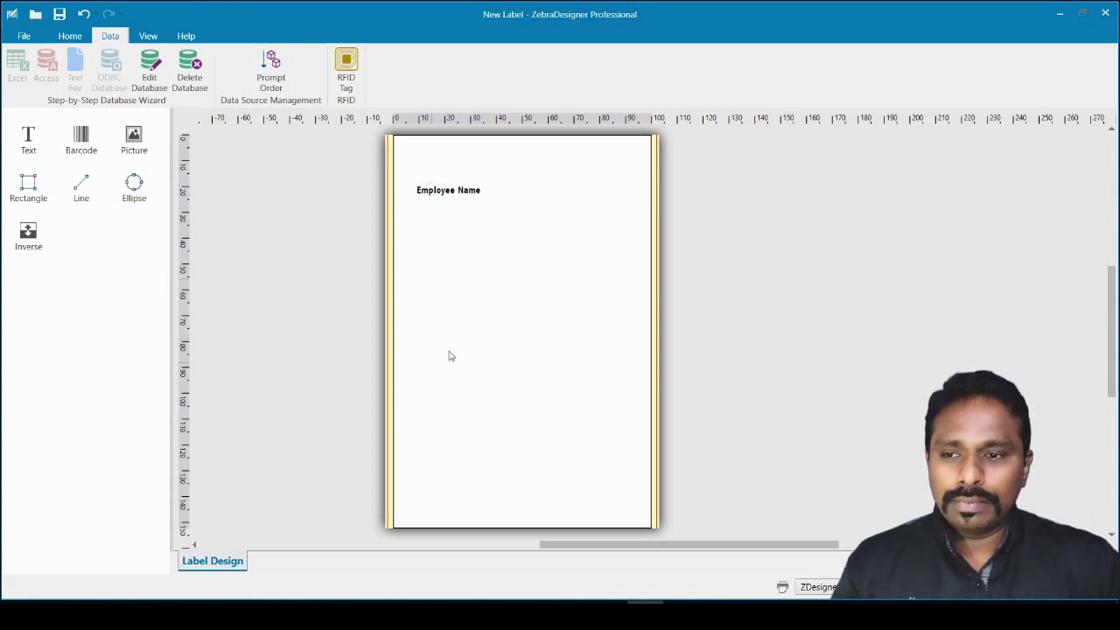
# Add a separate text object containing a colon just after "Employee Name"
pyautogui.click(29, 138)
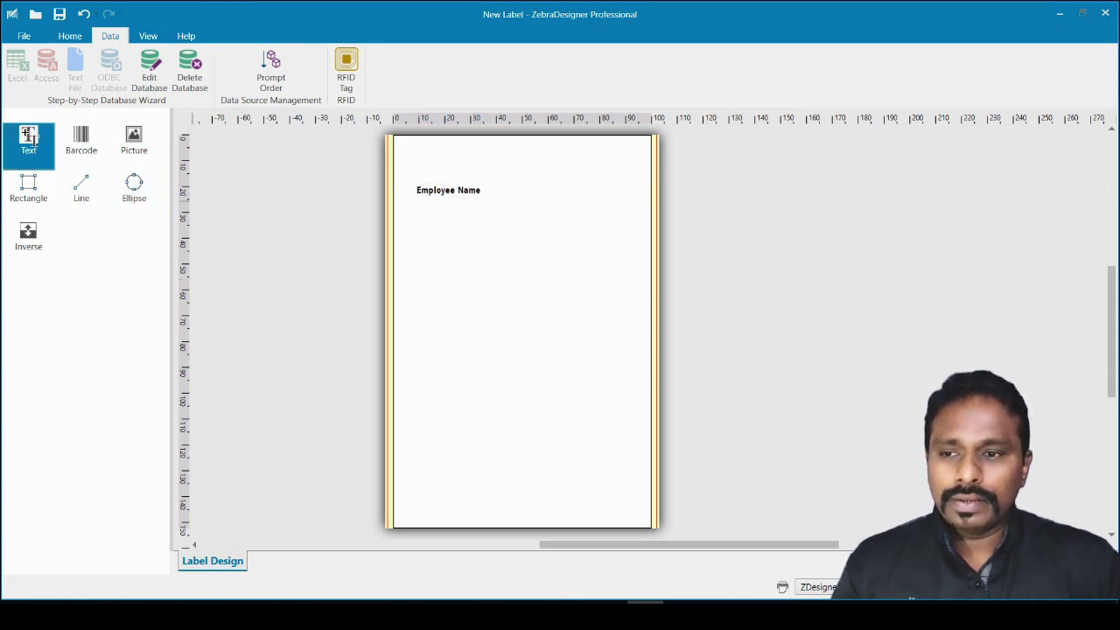
pyautogui.click(495, 192)
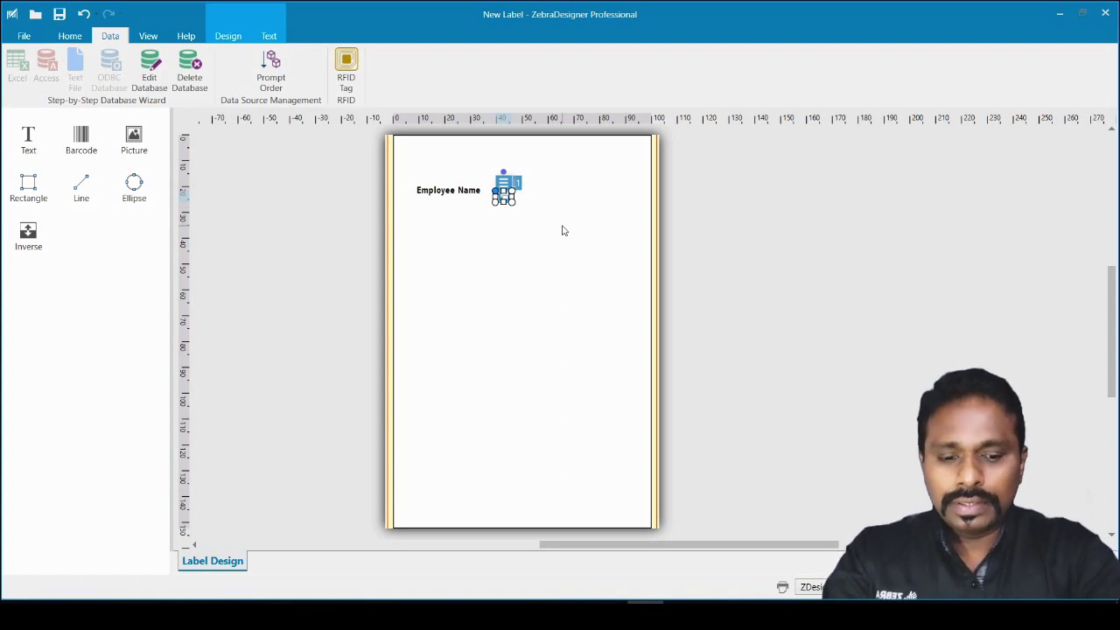
pyautogui.click(496, 195)
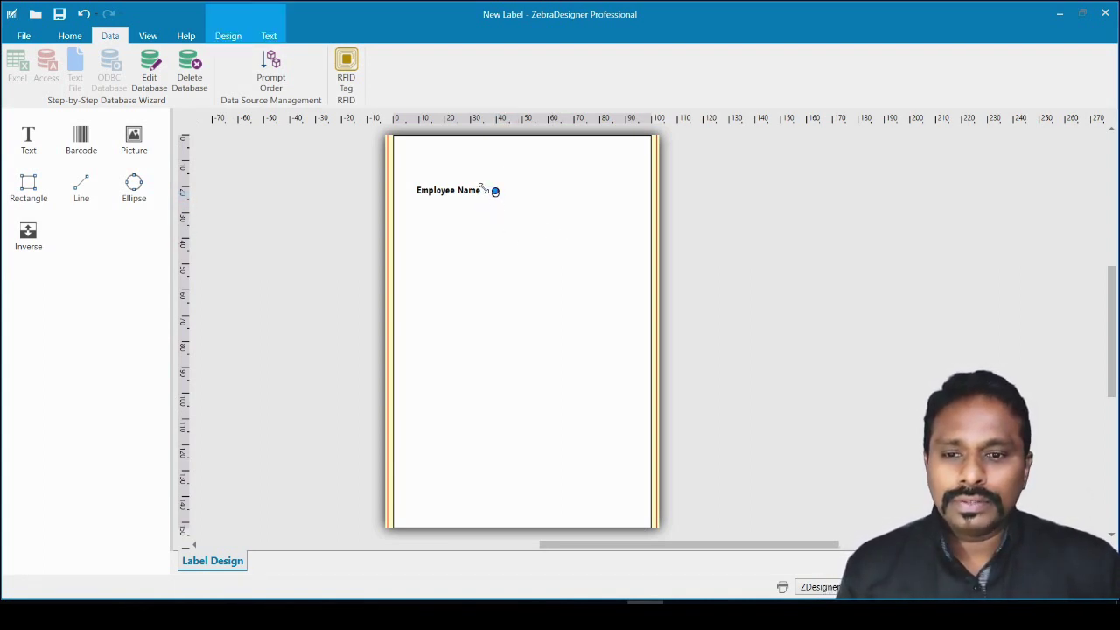
pyautogui.press('Delete')
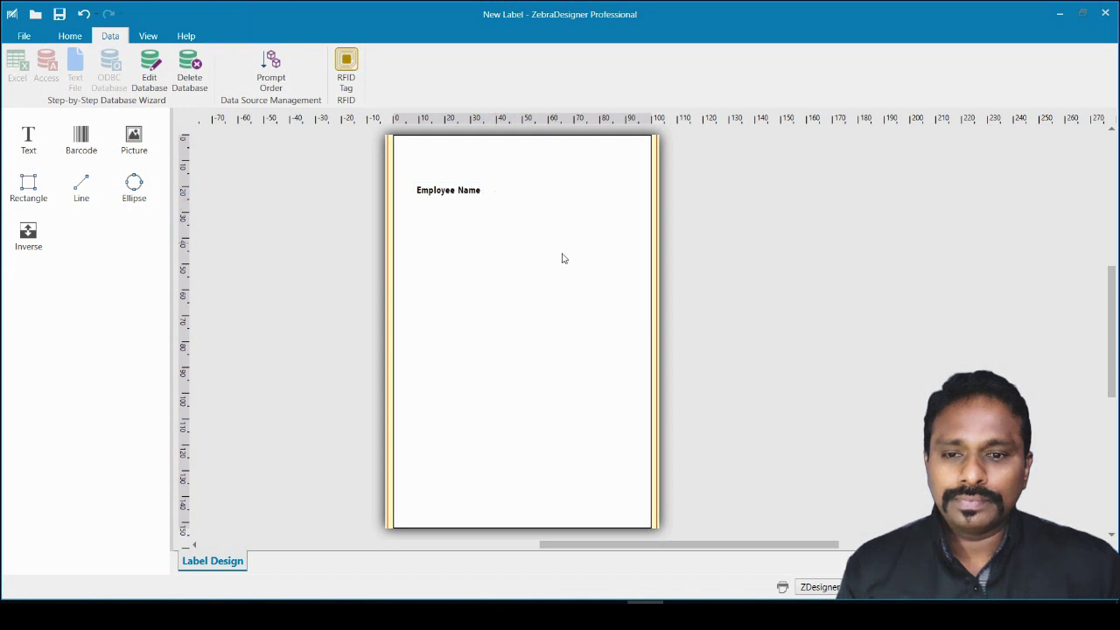
pyautogui.click(495, 192)
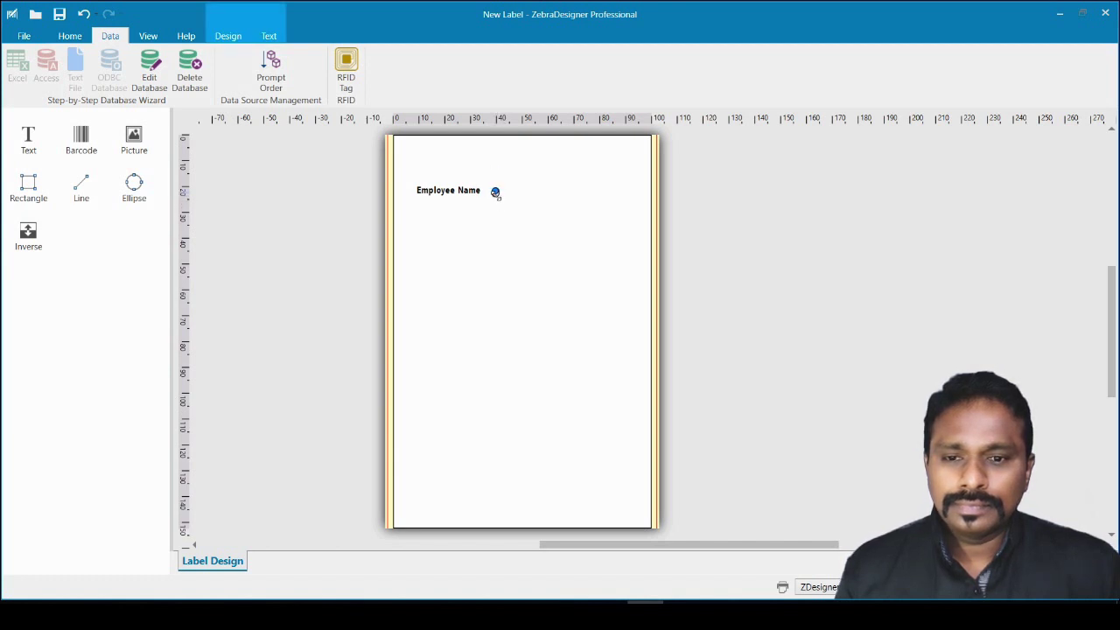
pyautogui.click(531, 228)
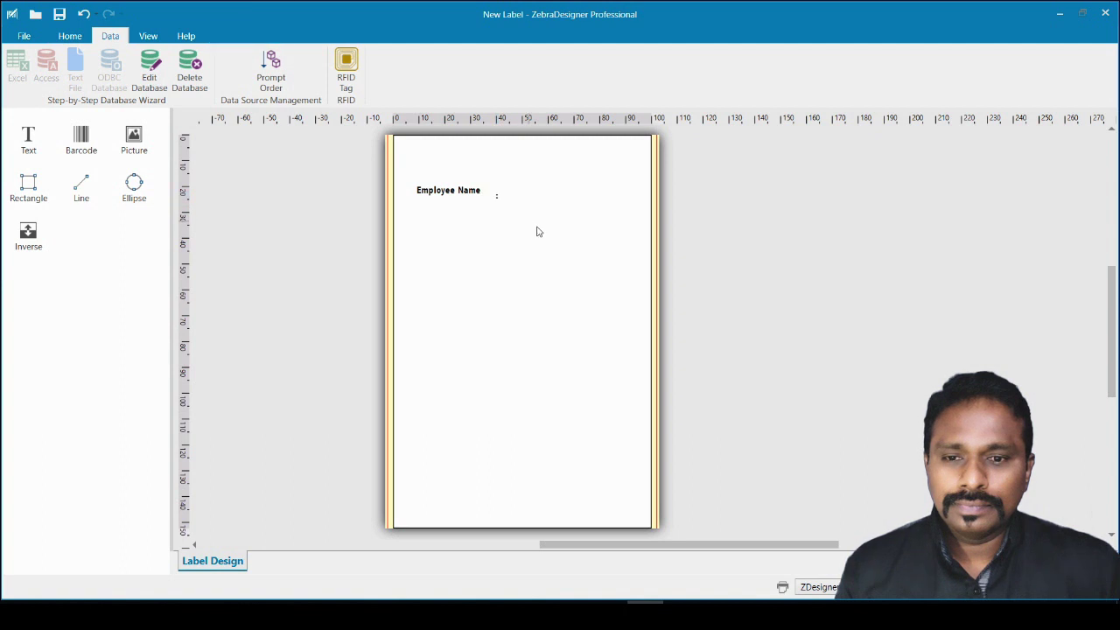
# Resize the colon text object and move it up against the end of "Employee Name"
pyautogui.click(497, 200)
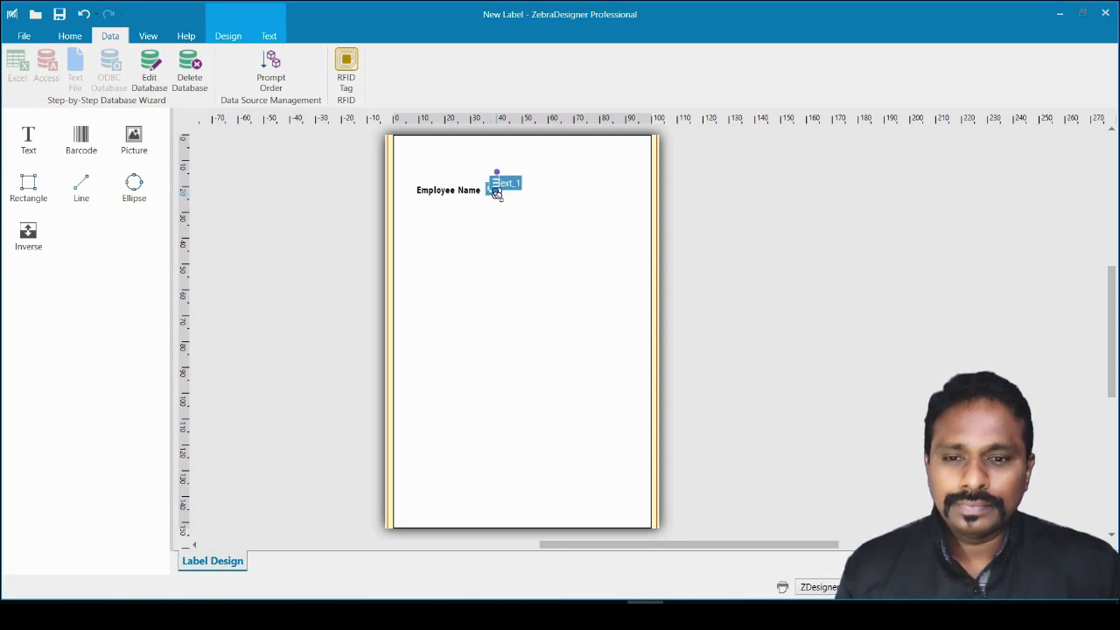
pyautogui.click(513, 220)
pyautogui.click(494, 194)
pyautogui.click(514, 227)
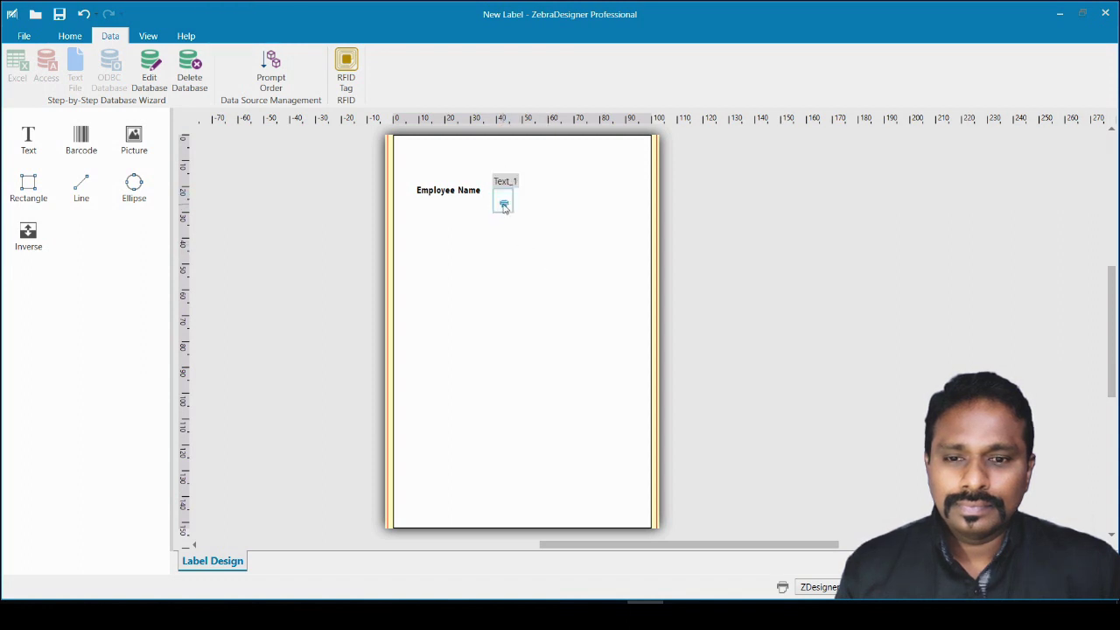
pyautogui.click(503, 204)
pyautogui.moveTo(503, 201); pyautogui.dragTo(487, 189)
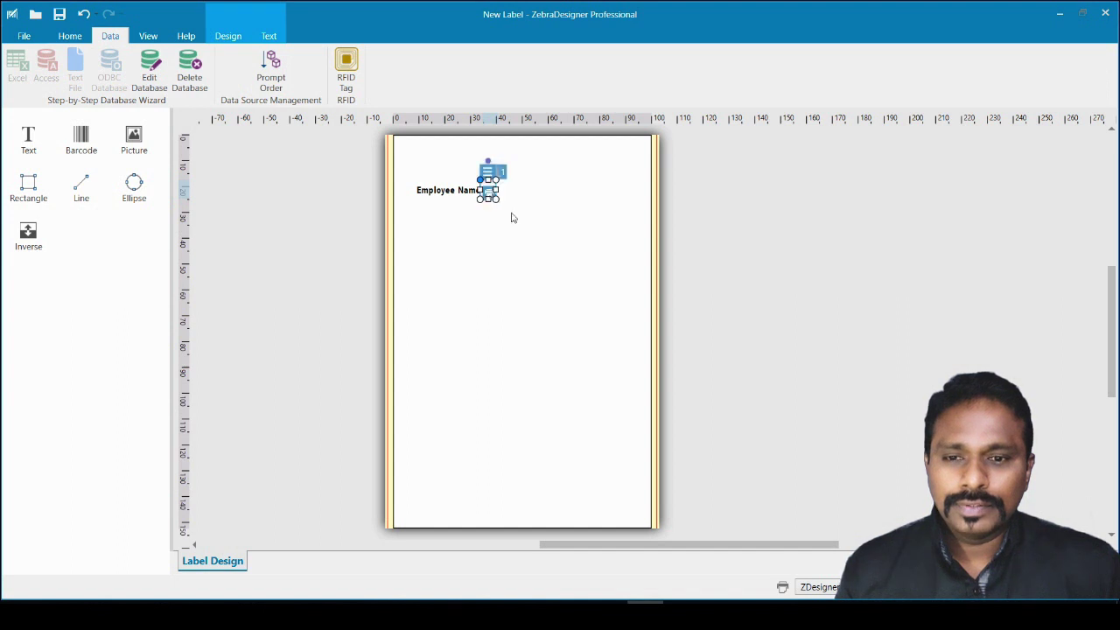
pyautogui.click(531, 229)
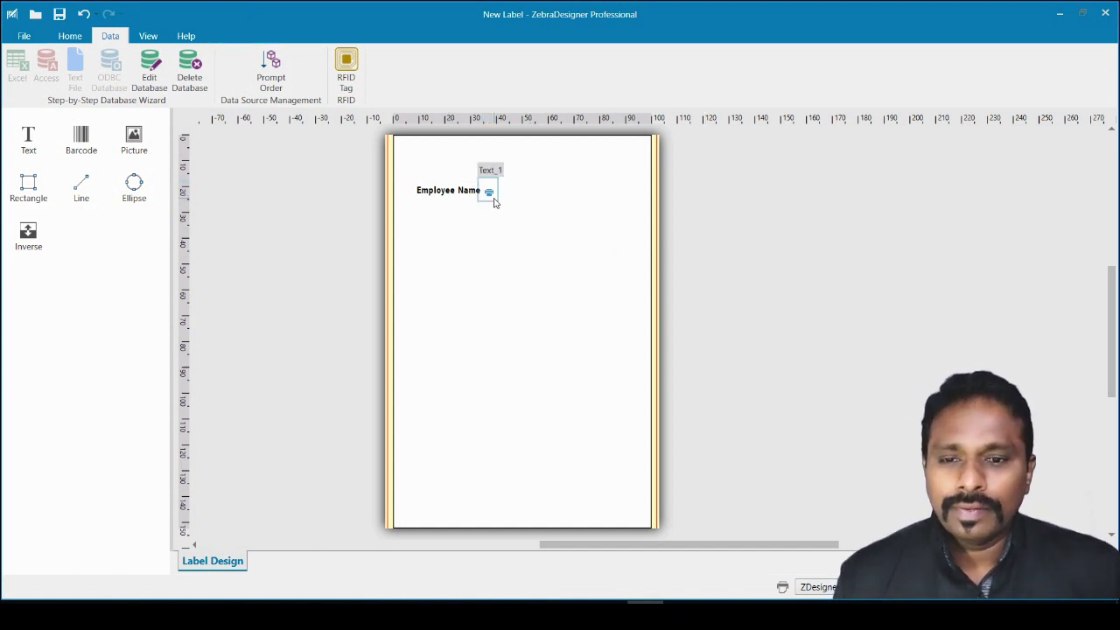
# Narrow the colon text object beside "Employee Name"
pyautogui.click(496, 201)
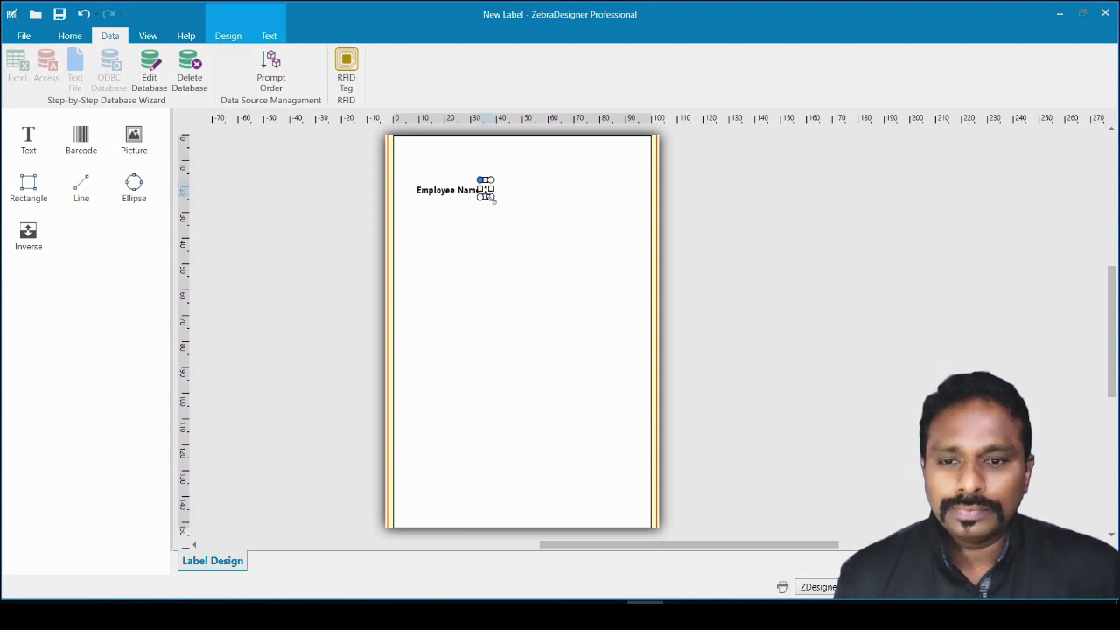
pyautogui.click(505, 215)
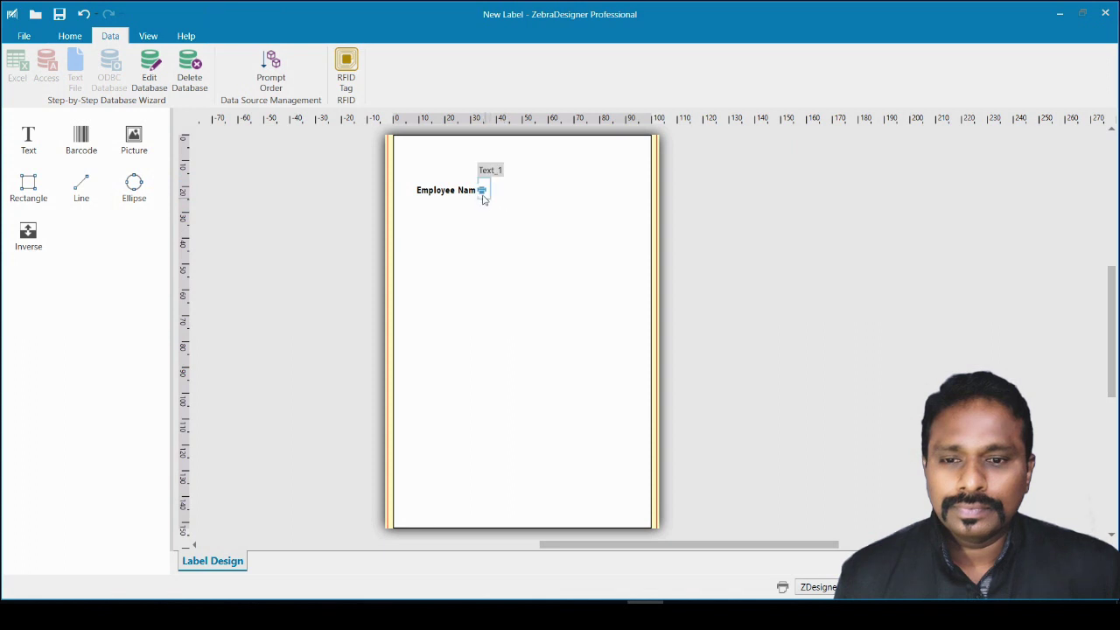
pyautogui.click(484, 188)
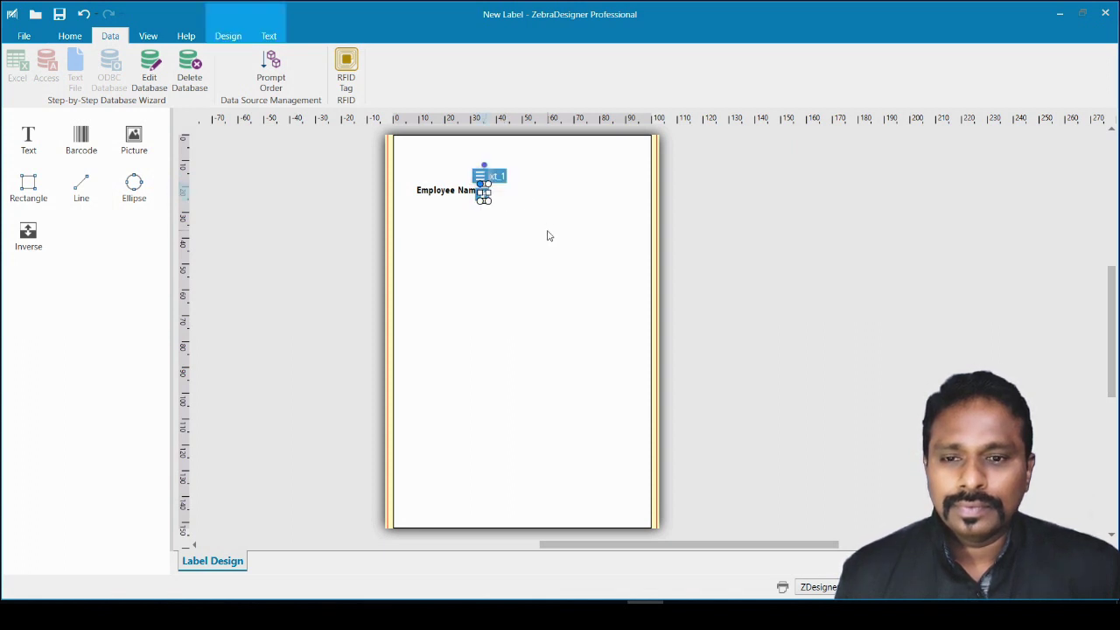
pyautogui.click(484, 213)
# Nudge the colon vertically in small increments to line it up with "Employee Name"
pyautogui.click(486, 197)
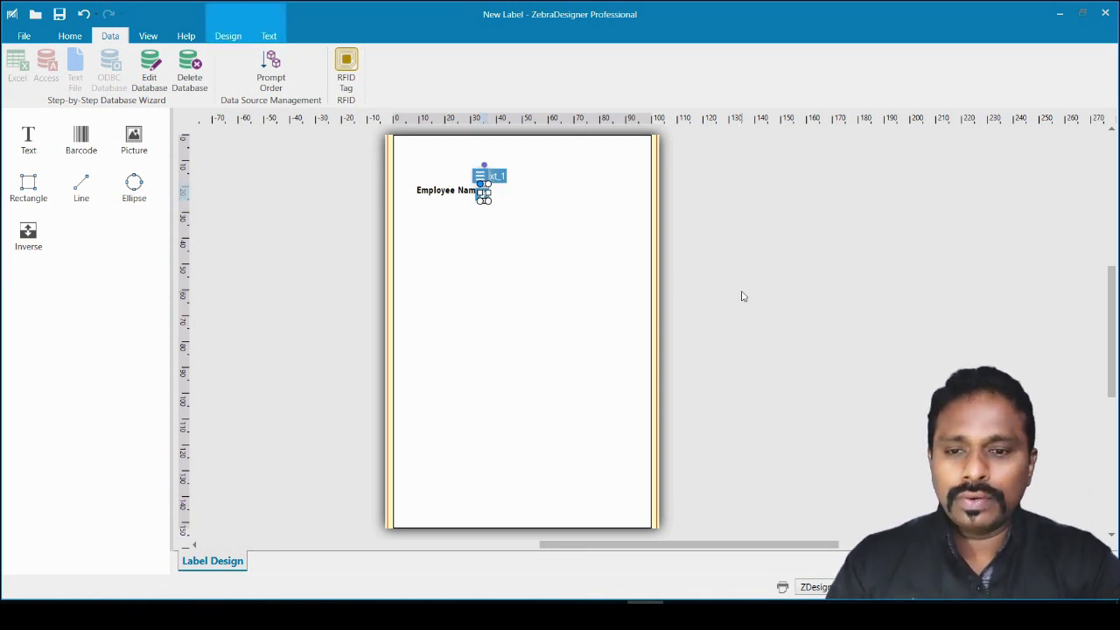
pyautogui.press('Up')
pyautogui.press('Up')
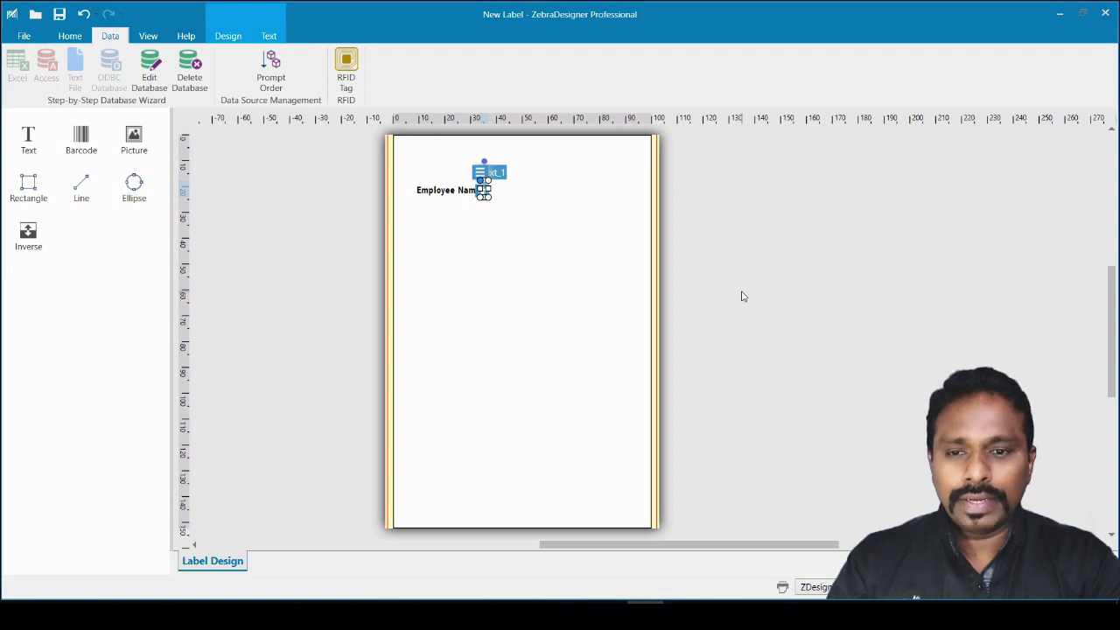
pyautogui.press('Down')
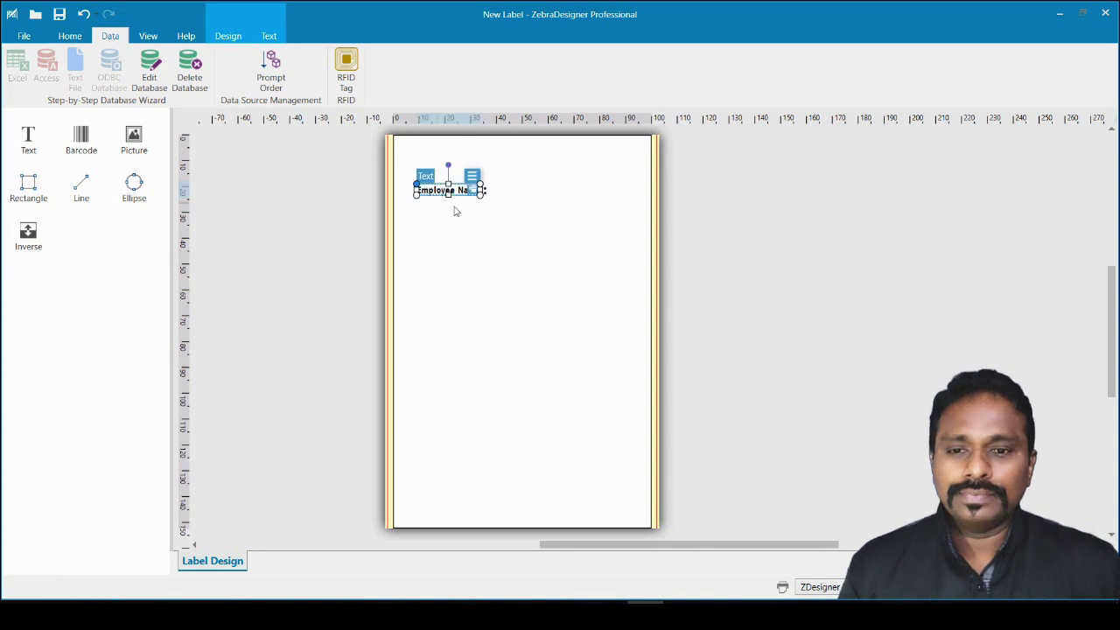
# Duplicate the "Employee Name" text together with its colon and align the copies directly below the originals
pyautogui.click(540, 254)
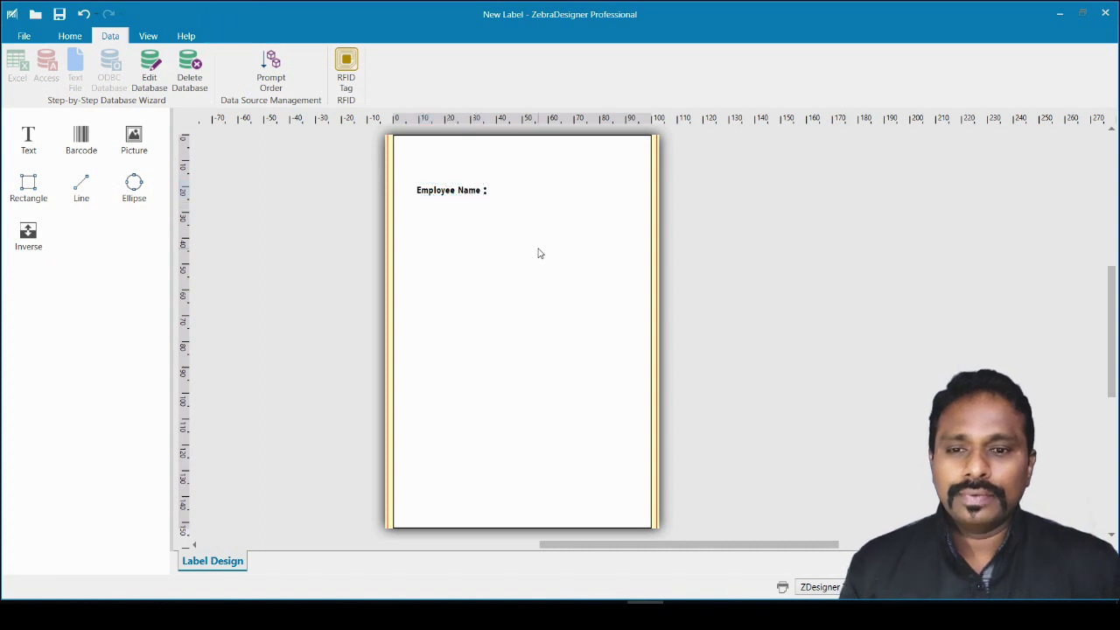
pyautogui.click(453, 194)
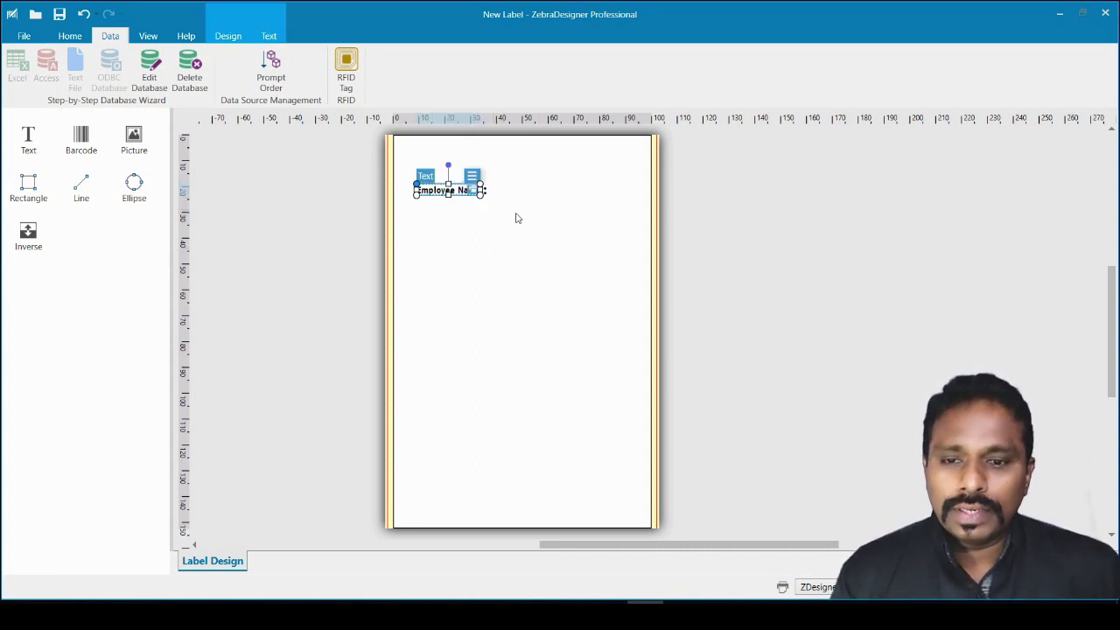
pyautogui.moveTo(503, 184); pyautogui.dragTo(411, 233)
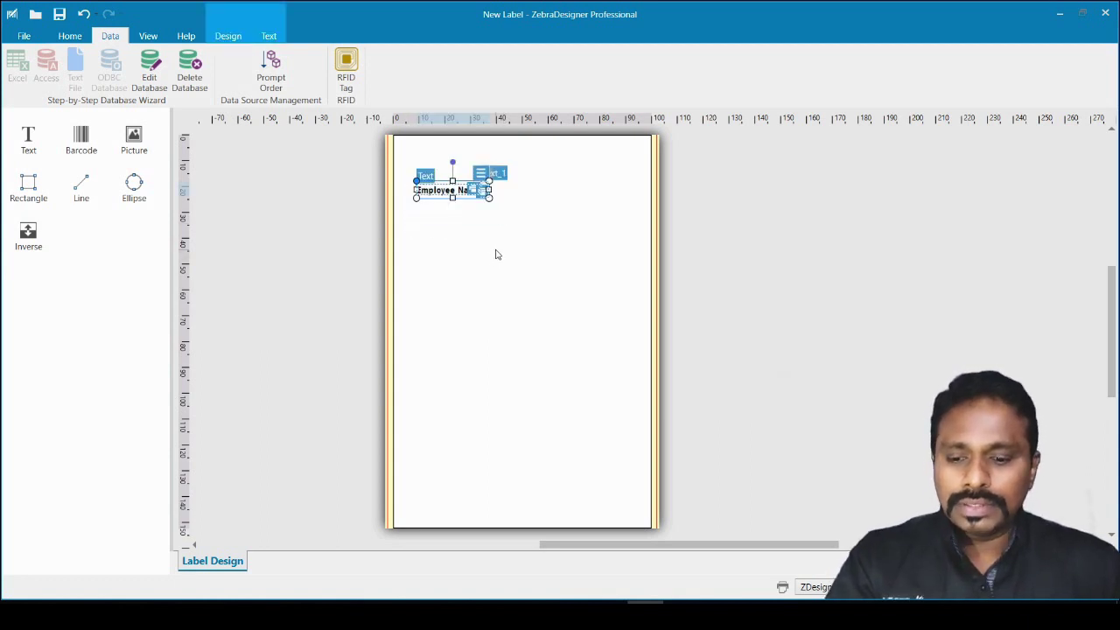
pyautogui.click(525, 219)
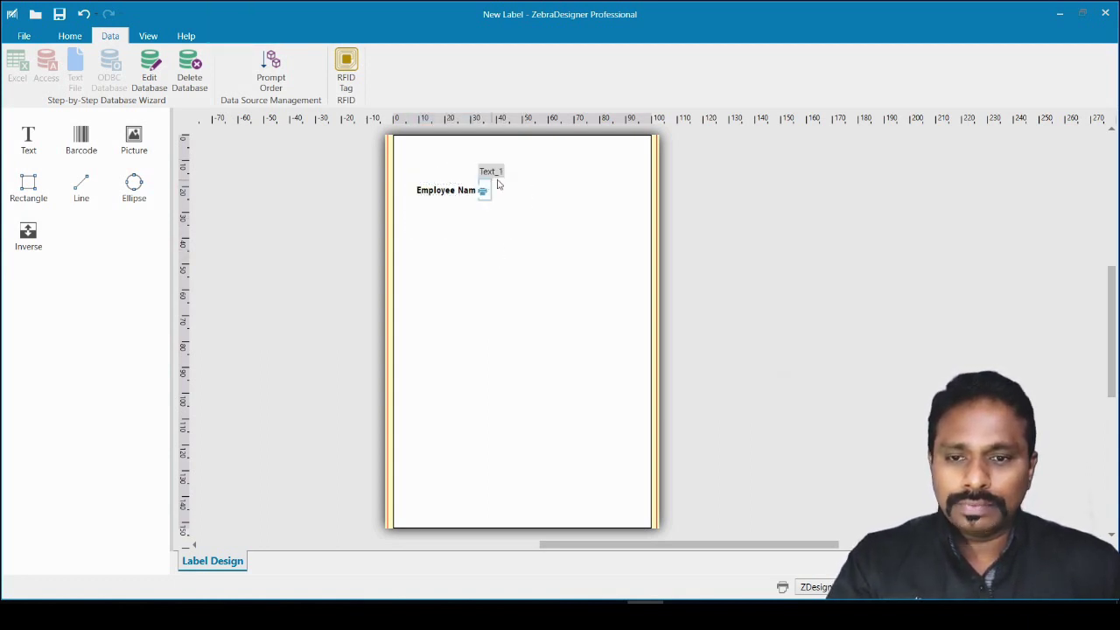
pyautogui.moveTo(513, 169); pyautogui.dragTo(406, 211)
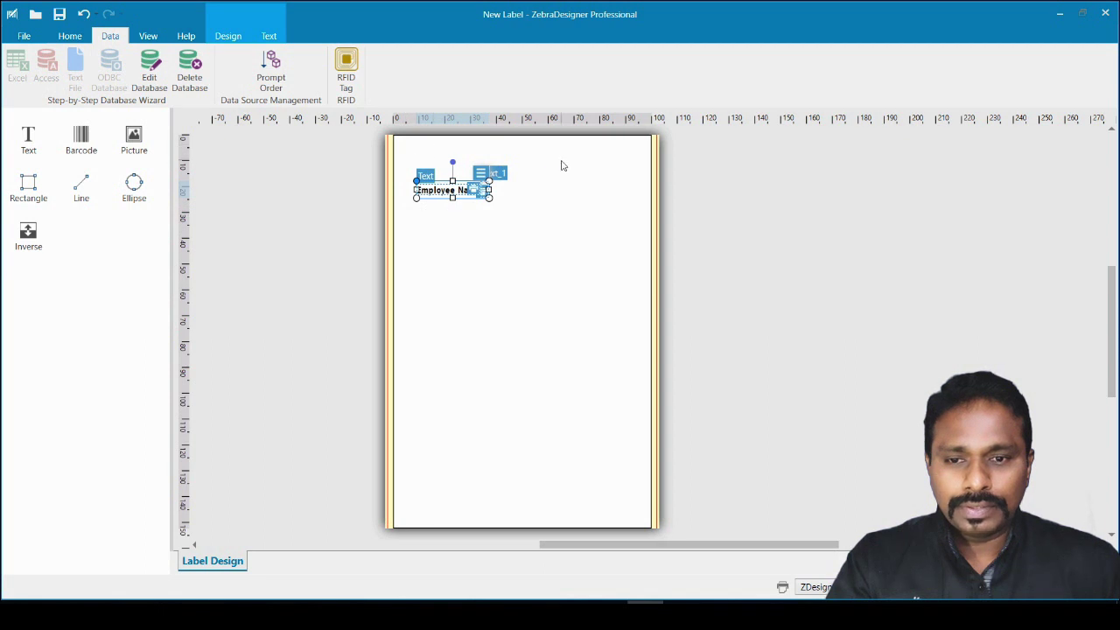
pyautogui.click(487, 276)
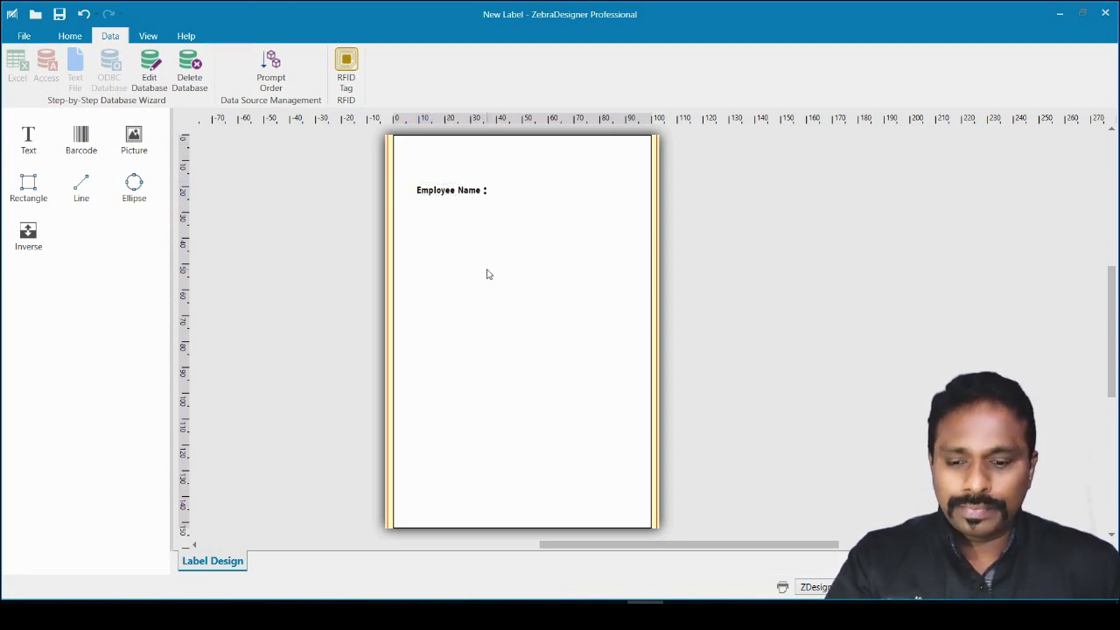
pyautogui.hotkey('ctrl', 'v')
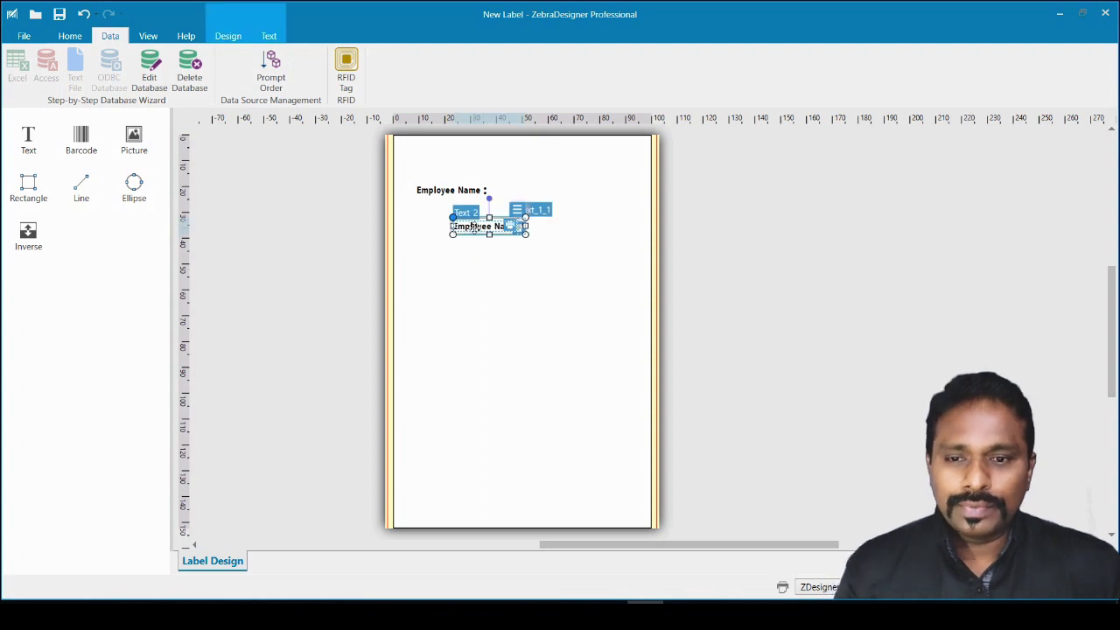
pyautogui.moveTo(455, 218)
pyautogui.mouseDown()
pyautogui.moveTo(429, 210)
pyautogui.moveTo(438, 223)
pyautogui.mouseUp()
pyautogui.click(446, 242)
# Change the fixed text of the duplicated "Employee Name" object in the second row to "Age"
pyautogui.click(446, 219)
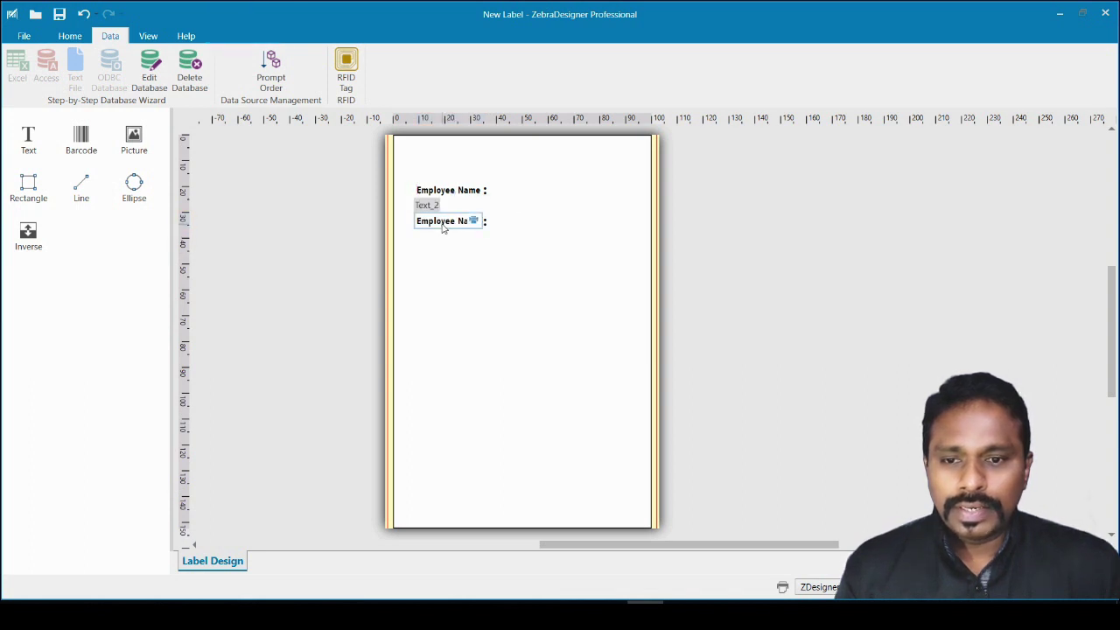
pyautogui.doubleClick(442, 221)
pyautogui.click(572, 340)
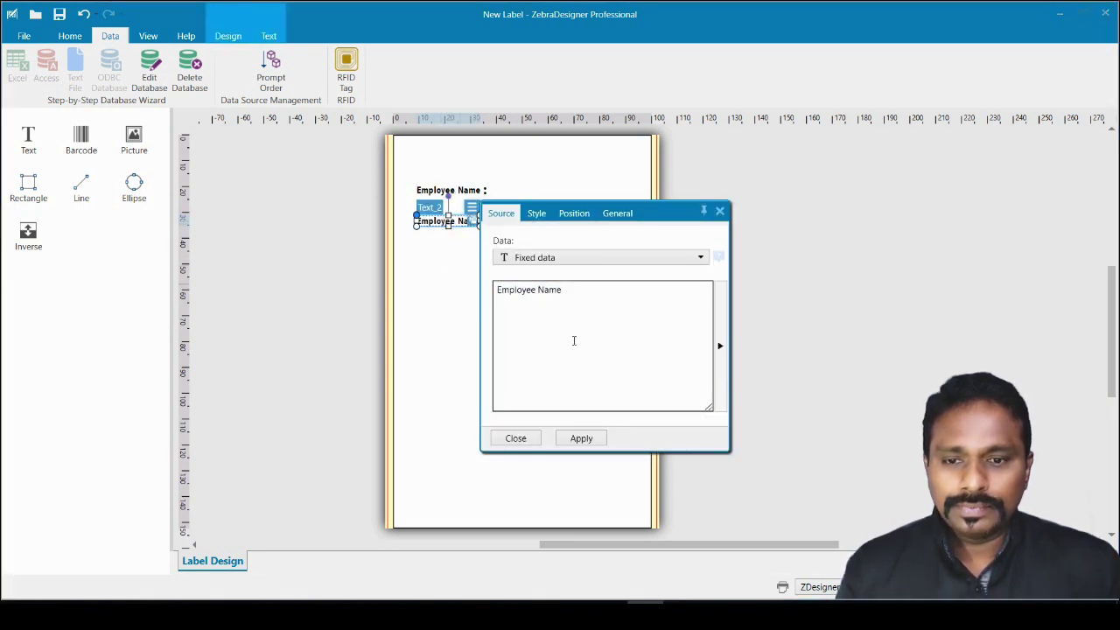
pyautogui.moveTo(561, 290); pyautogui.dragTo(480, 295)
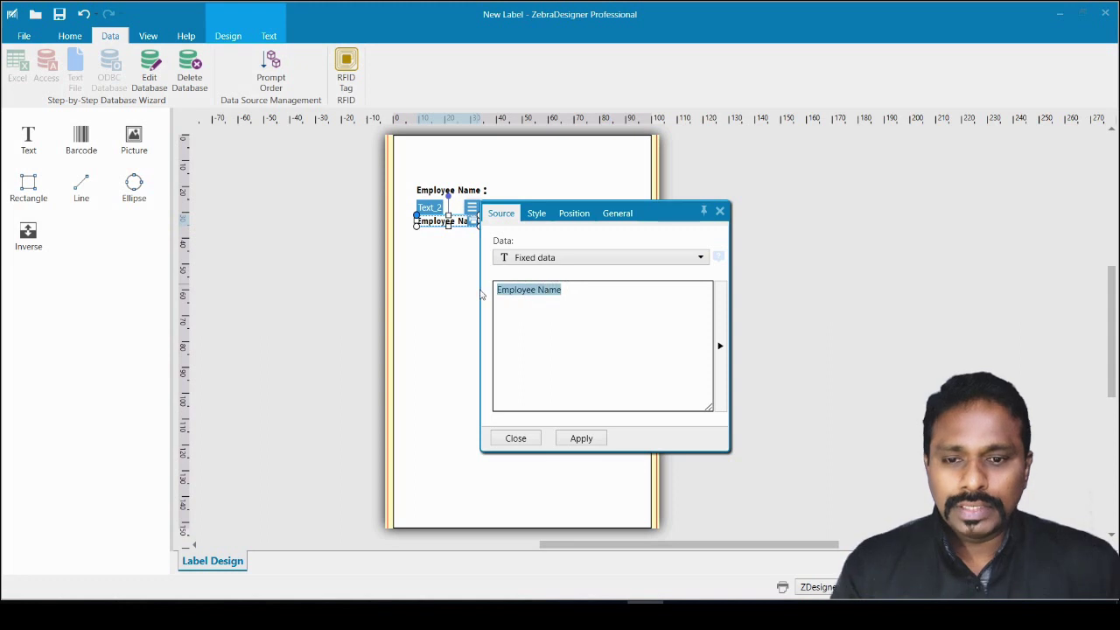
pyautogui.write('Age')
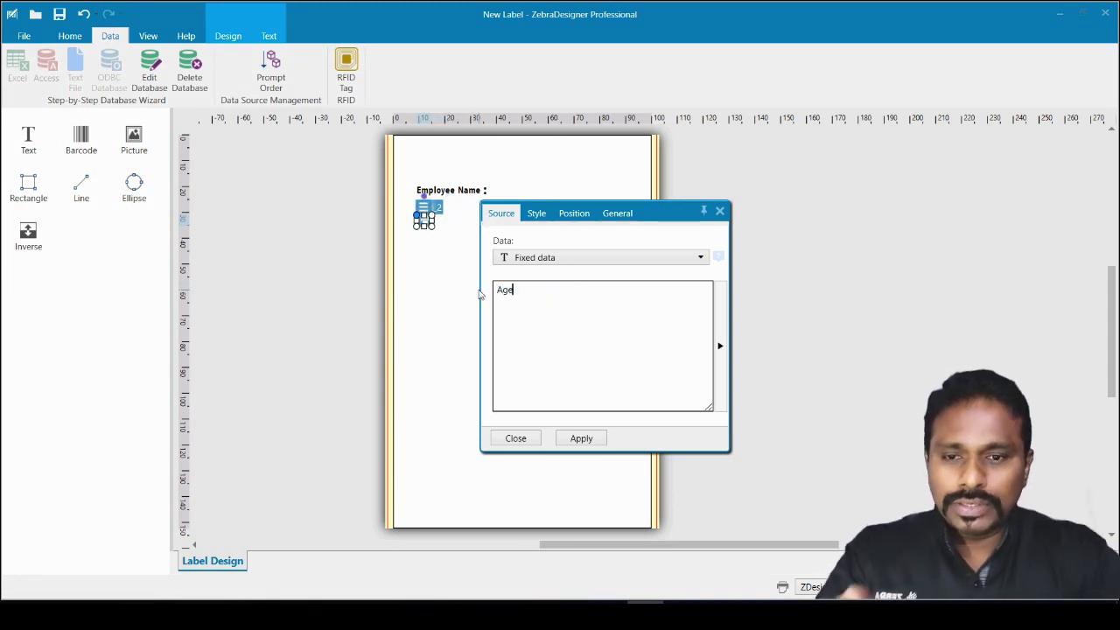
pyautogui.click(581, 439)
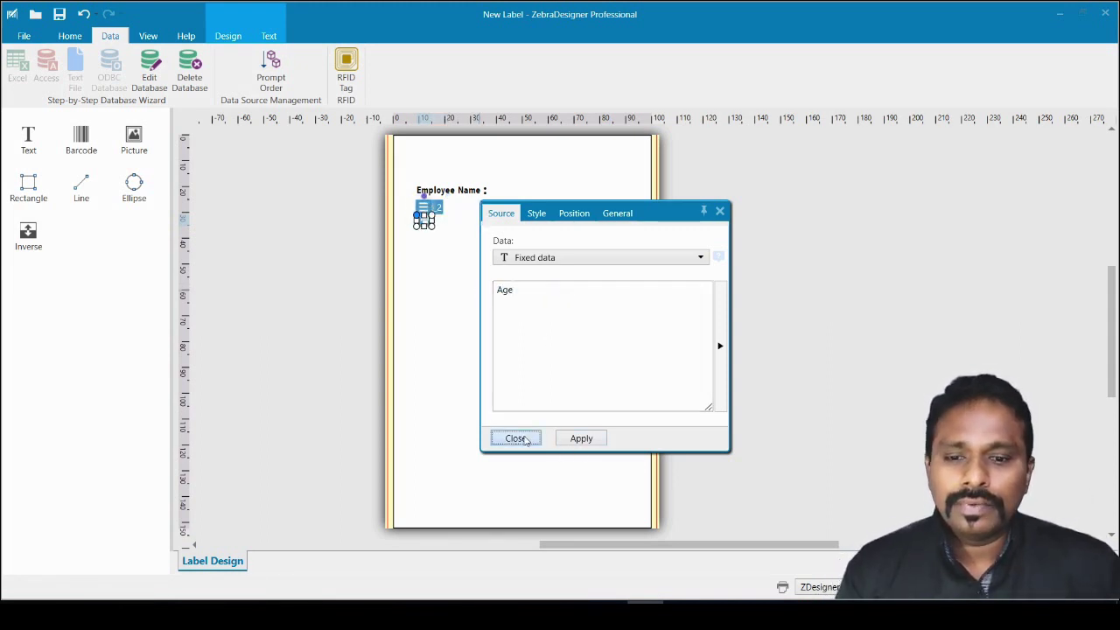
pyautogui.click(515, 438)
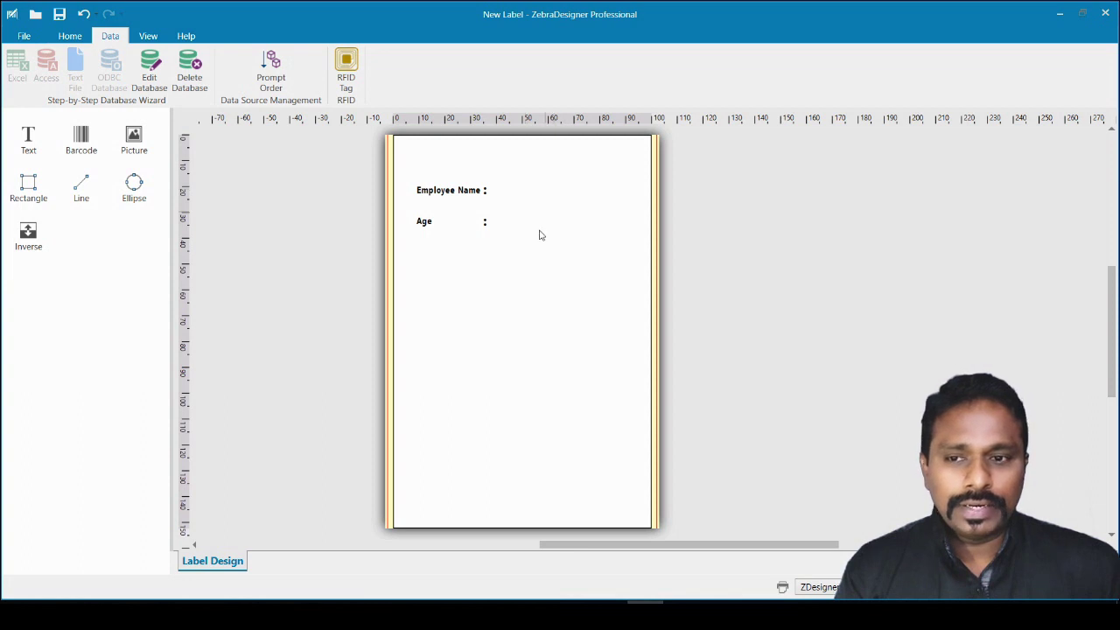
# Add a new text object just after the "Employee Name" colon and line it up with that row
pyautogui.click(28, 140)
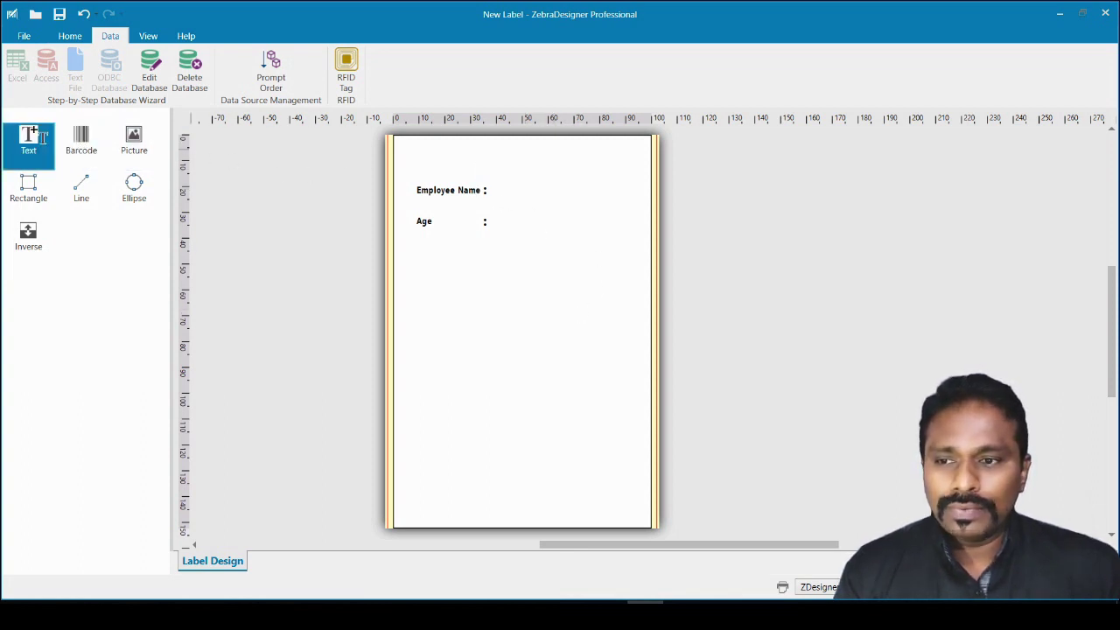
pyautogui.click(502, 187)
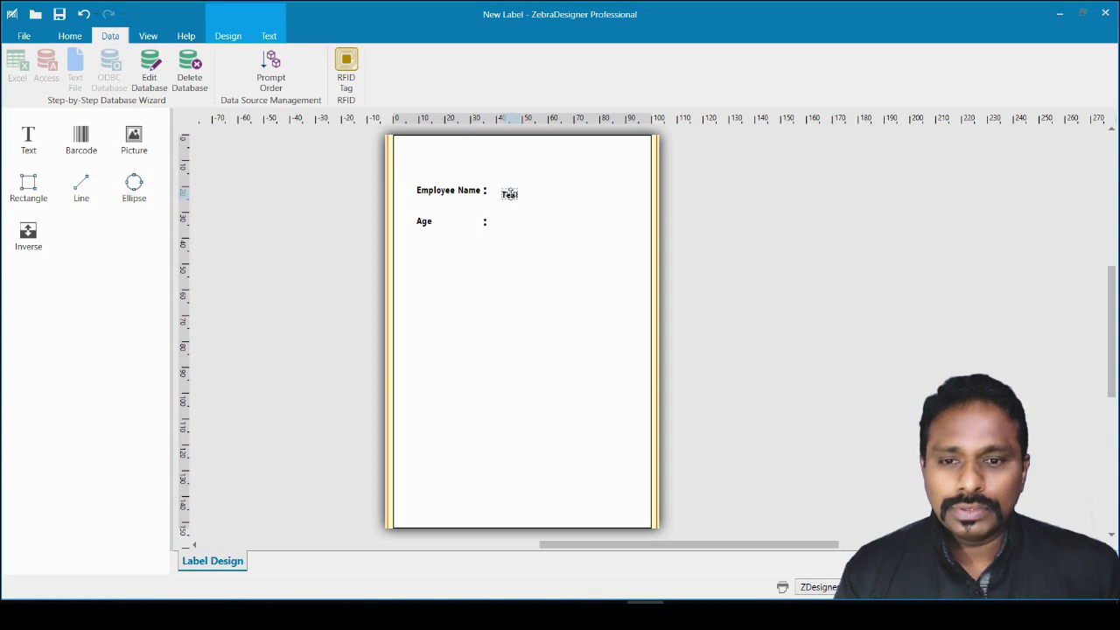
pyautogui.doubleClick(502, 193)
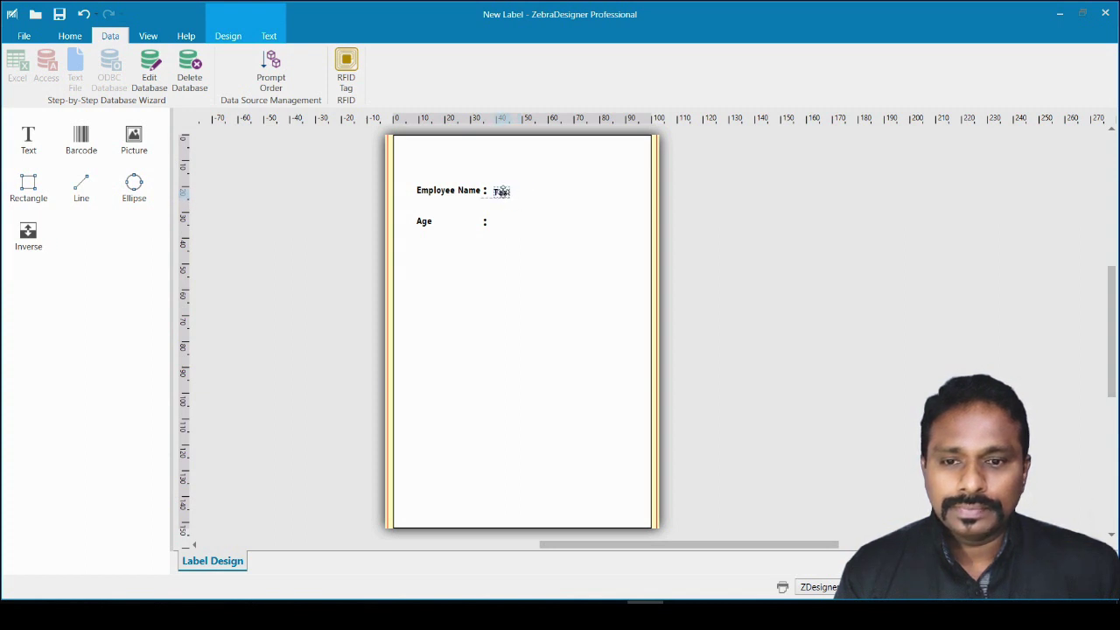
pyautogui.press('Escape')
pyautogui.click(519, 214)
pyautogui.click(502, 190)
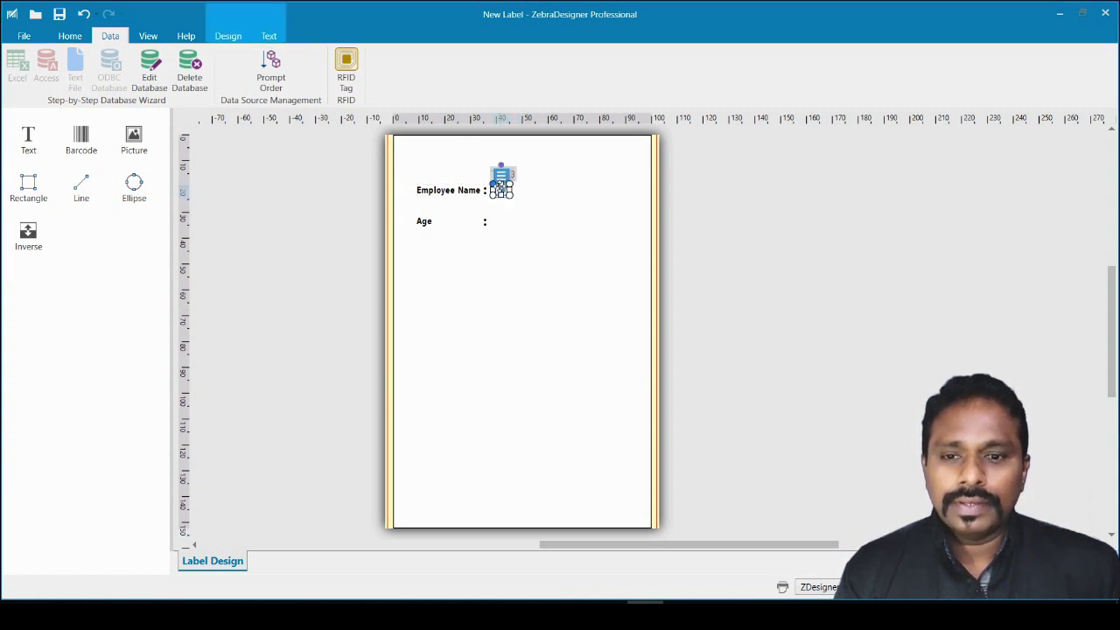
# Link the new text object beside "Employee Name" to the Sheet1$.Name field of Book1.xls
pyautogui.click(500, 175)
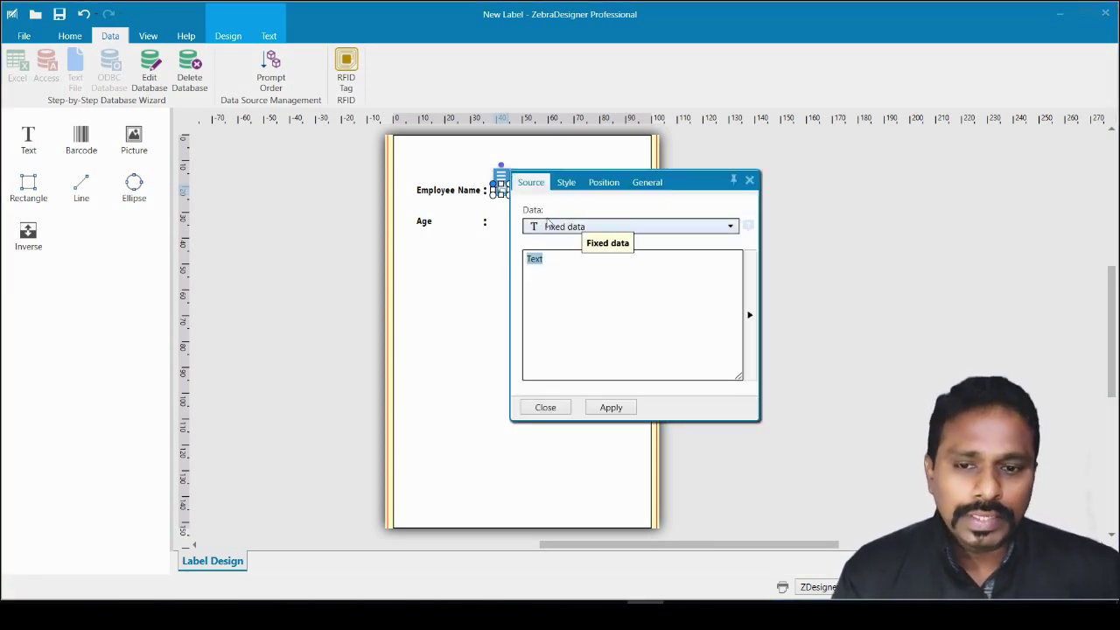
pyautogui.click(556, 260)
pyautogui.moveTo(556, 260); pyautogui.dragTo(526, 266)
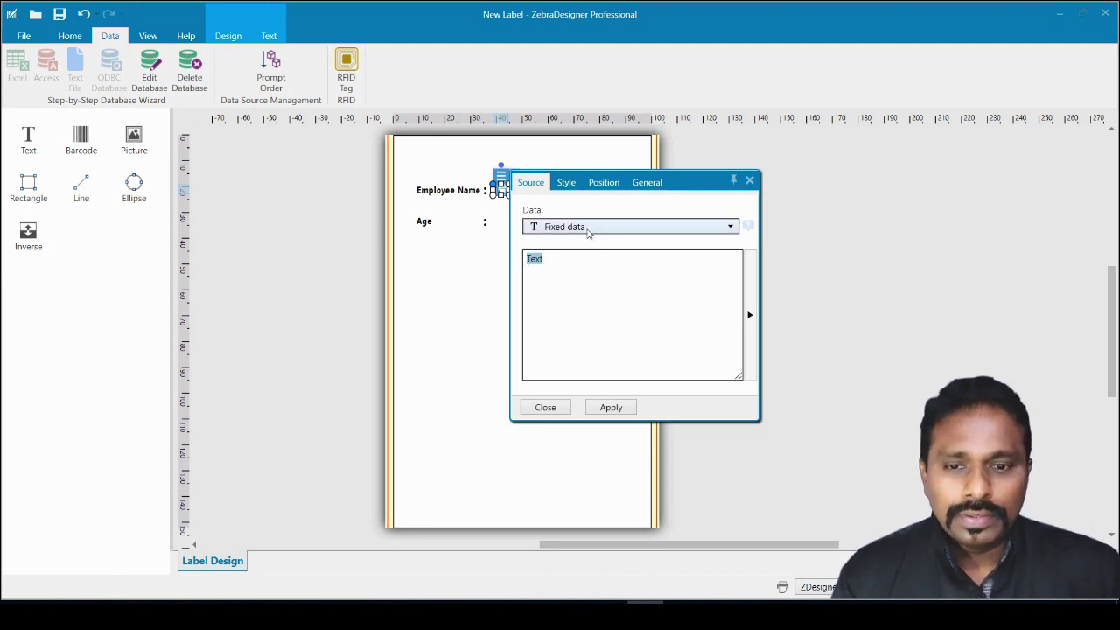
pyautogui.click(681, 229)
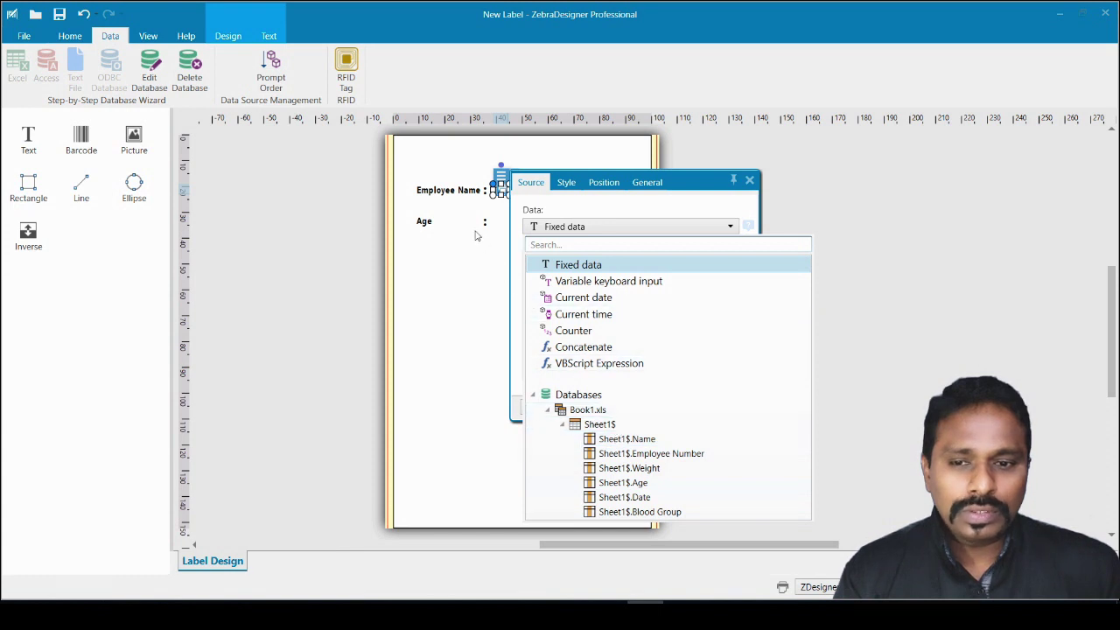
pyautogui.click(638, 441)
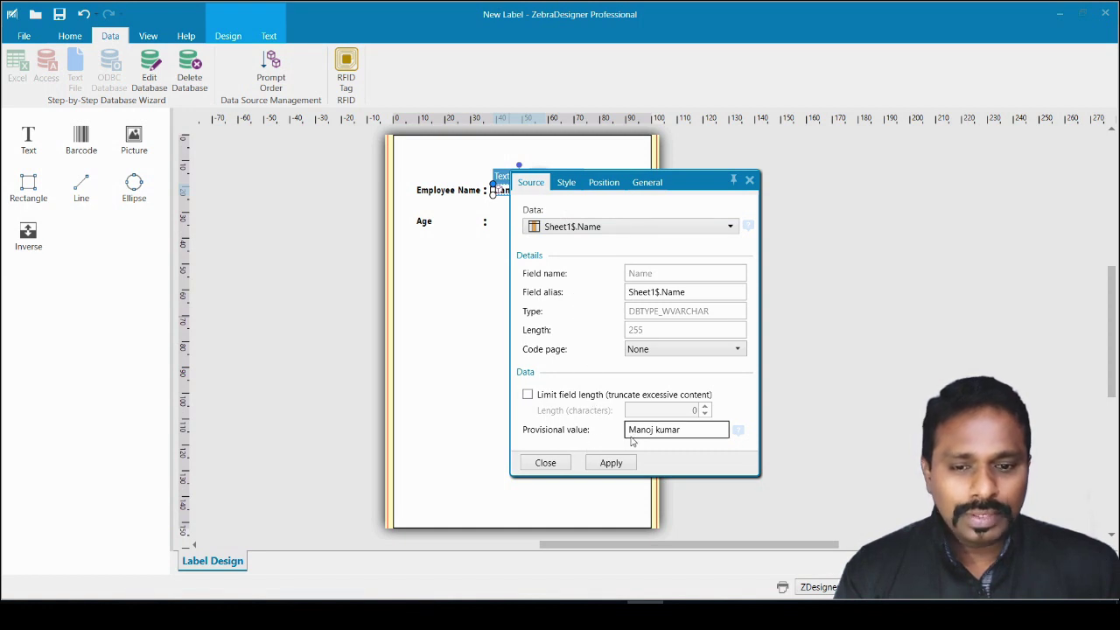
# Limit the linked Name field's length to 24 characters and apply the setting
pyautogui.moveTo(690, 430); pyautogui.dragTo(624, 435)
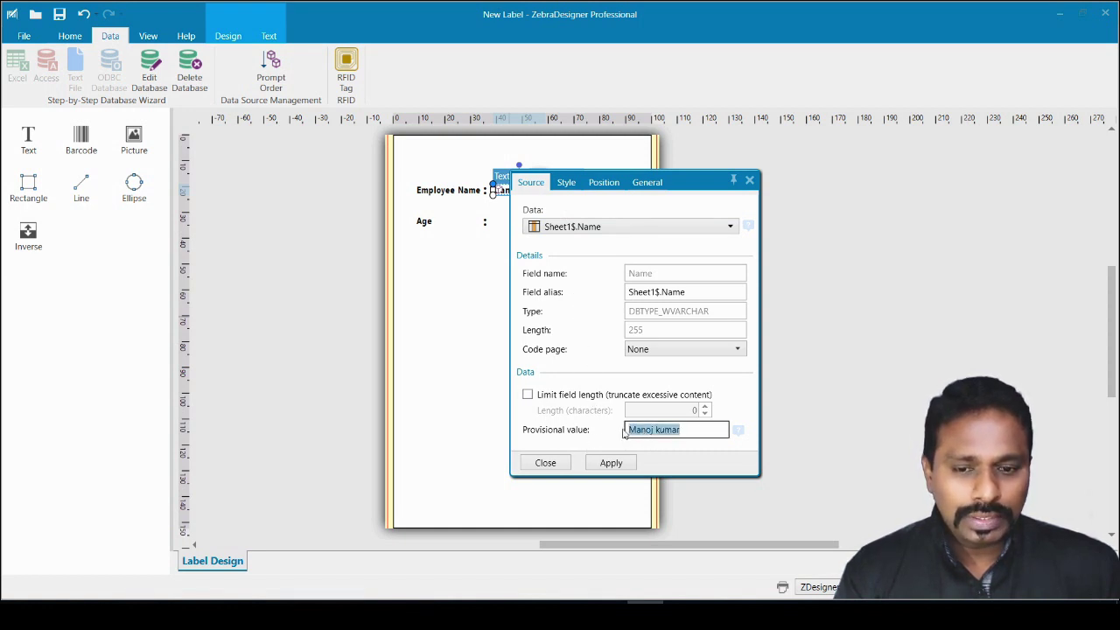
pyautogui.moveTo(694, 433); pyautogui.dragTo(600, 437)
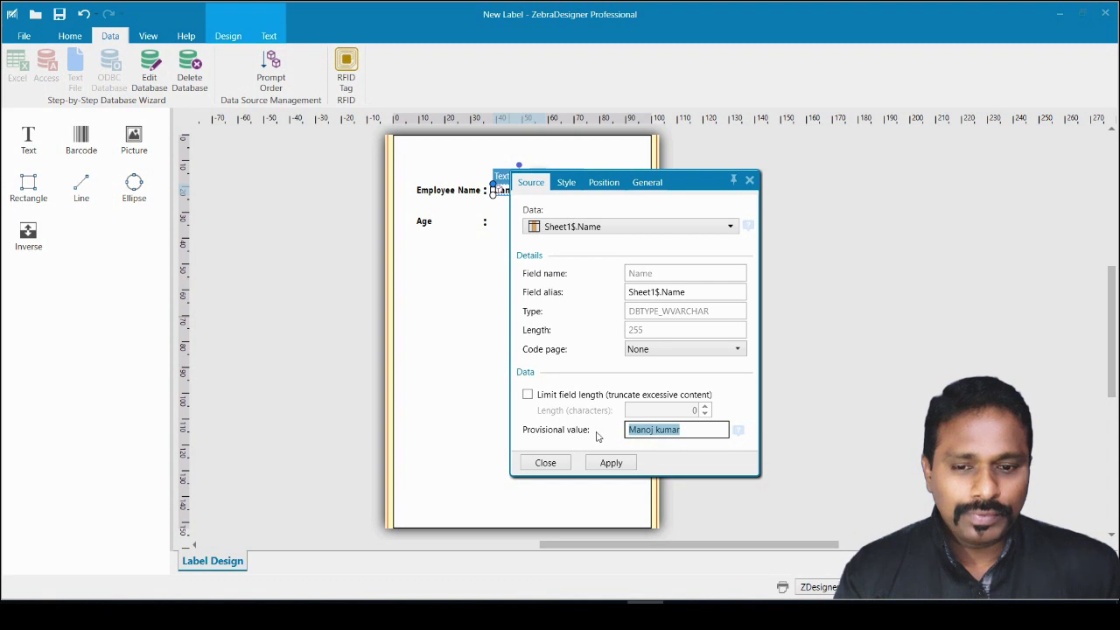
pyautogui.click(528, 394)
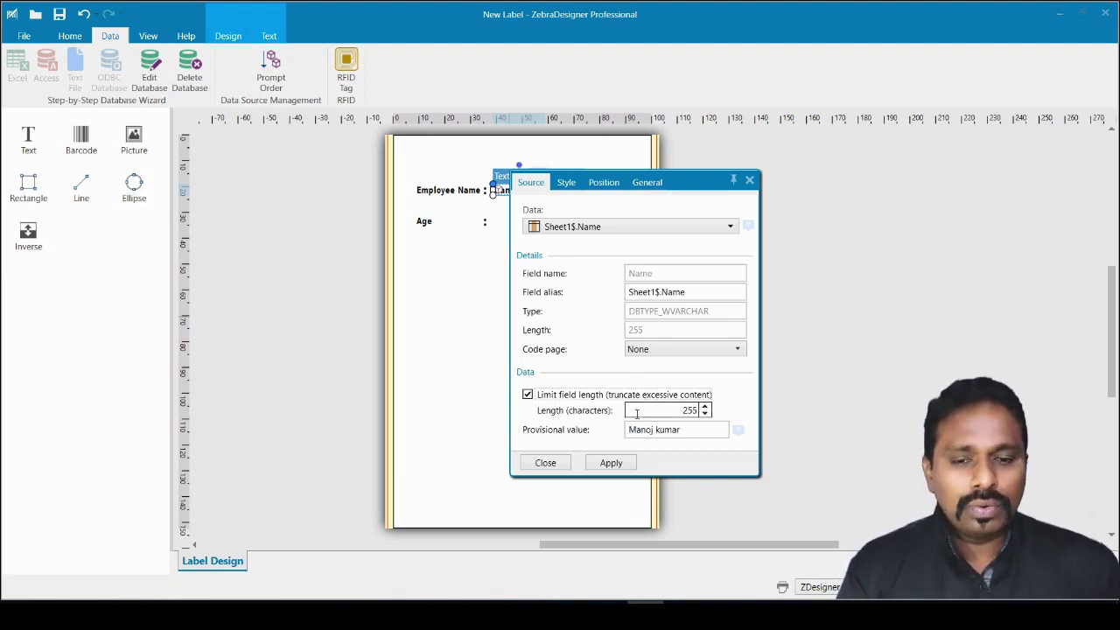
pyautogui.doubleClick(691, 410)
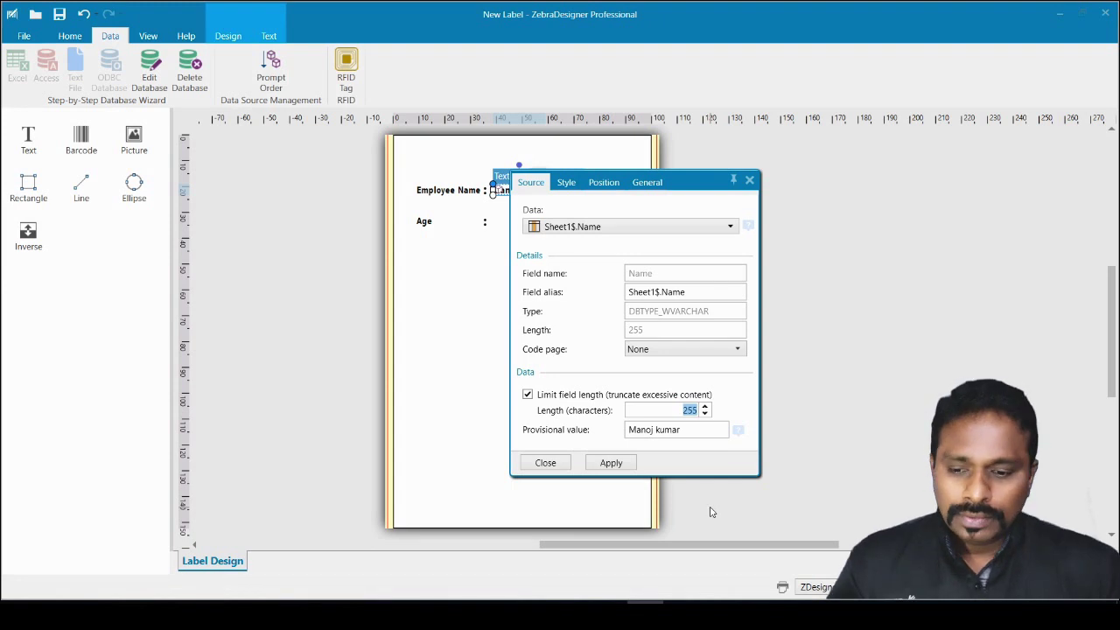
pyautogui.write('24')
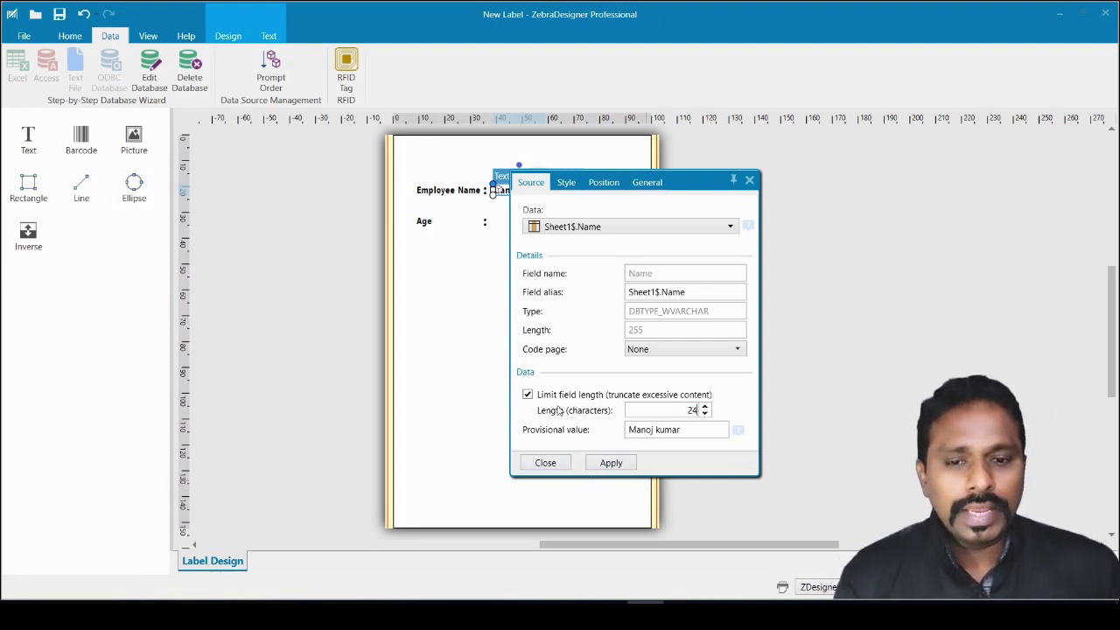
pyautogui.click(652, 430)
pyautogui.moveTo(684, 431); pyautogui.dragTo(615, 434)
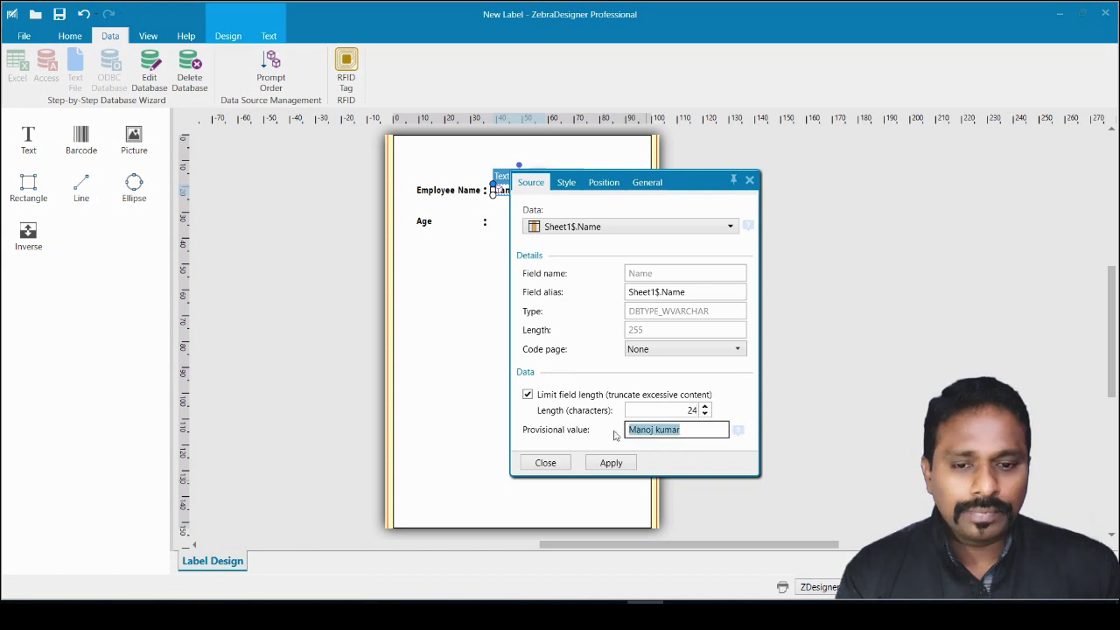
pyautogui.doubleClick(690, 410)
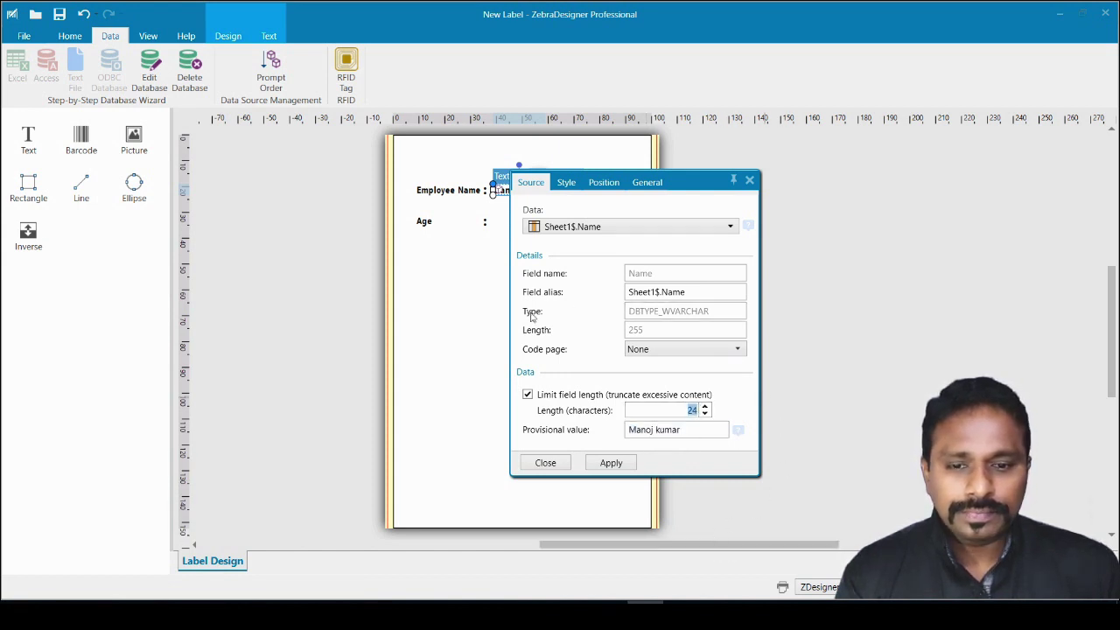
pyautogui.click(609, 463)
pyautogui.click(543, 463)
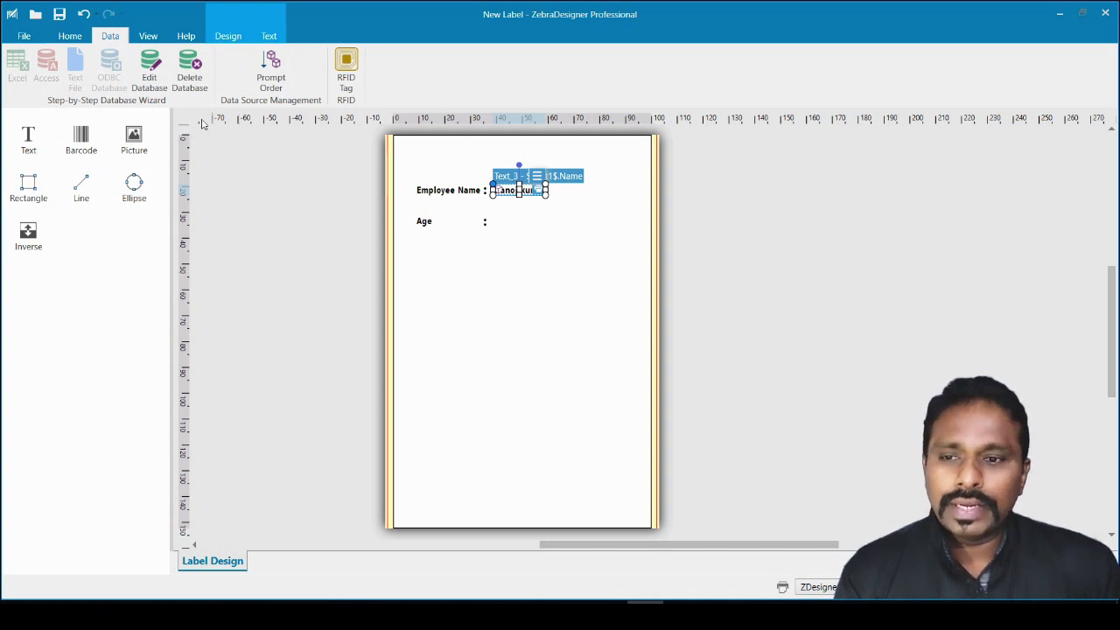
# Add a text object after the "Age" colon and align it beneath the linked name text
pyautogui.click(38, 140)
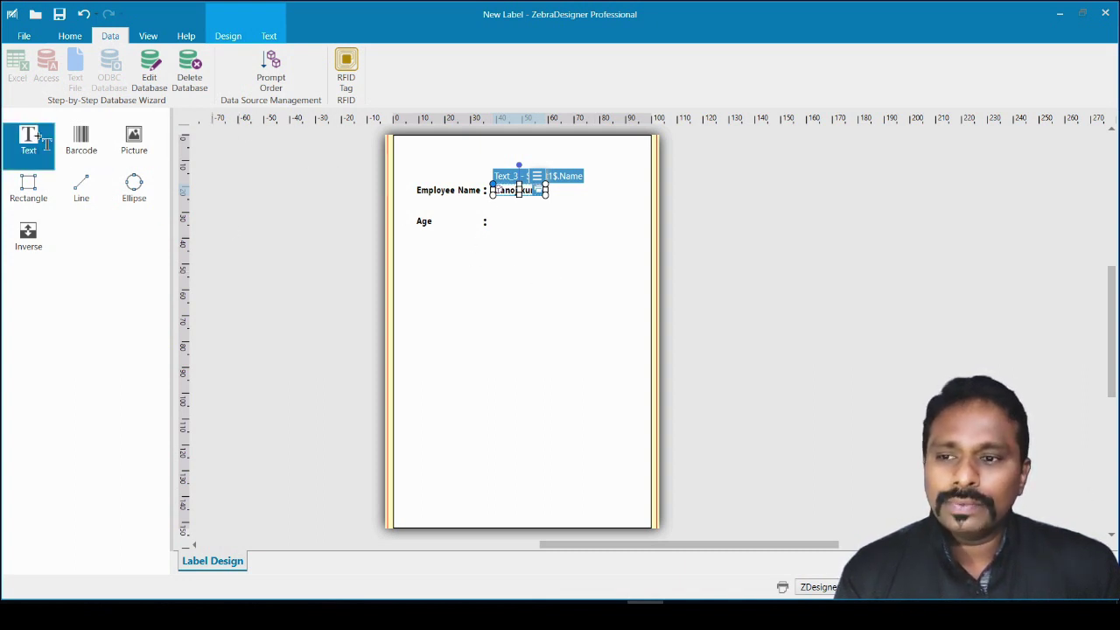
pyautogui.click(498, 219)
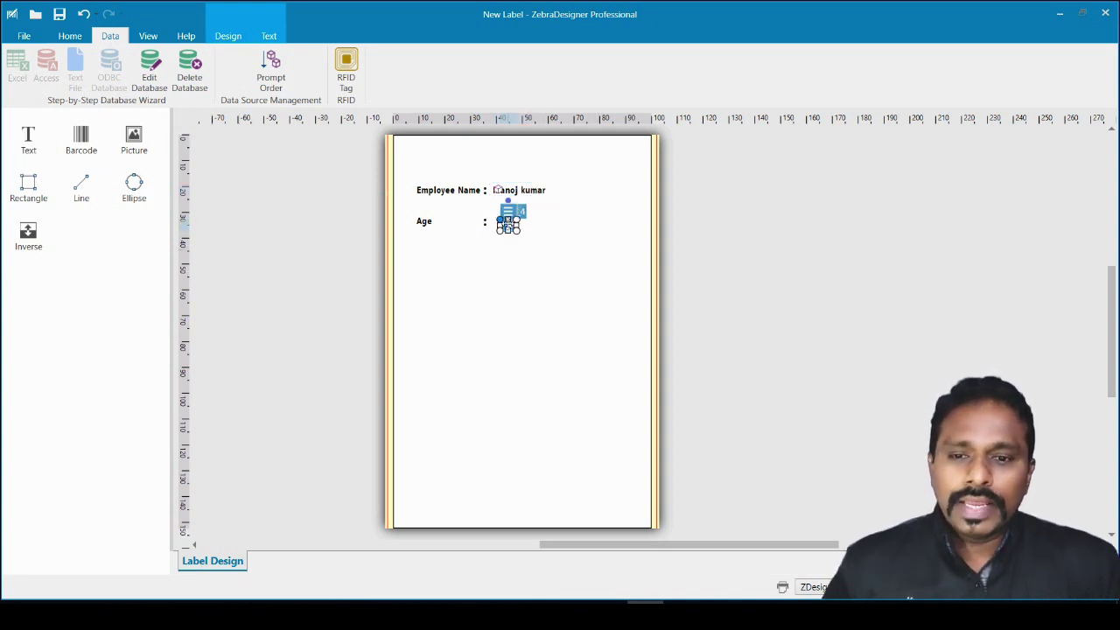
pyautogui.moveTo(509, 227); pyautogui.dragTo(503, 223)
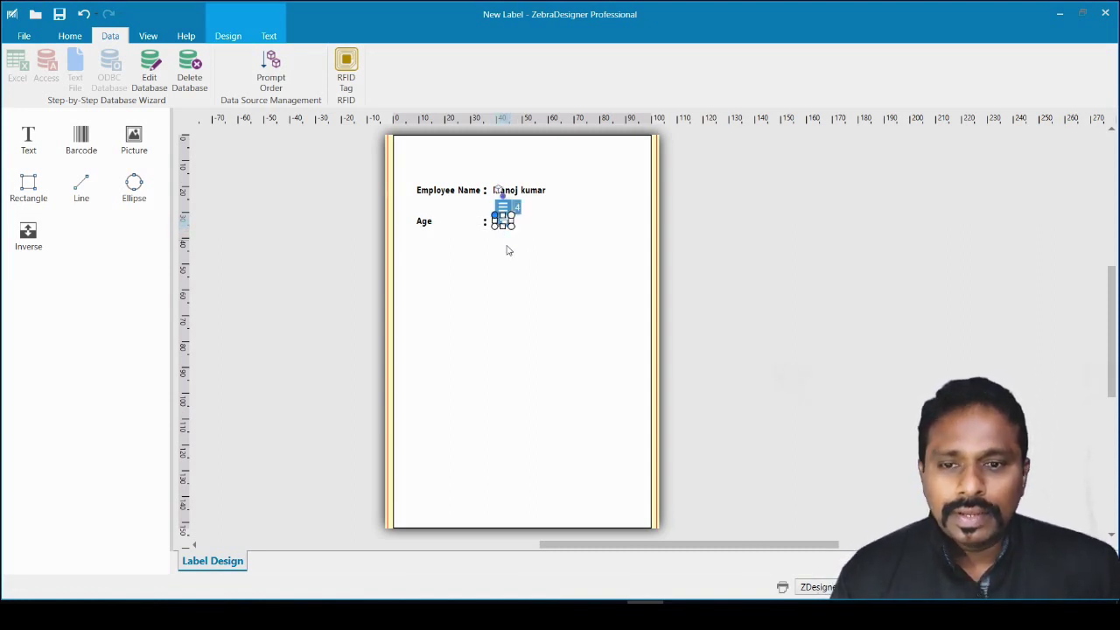
# Link the text object beside "Age" to the Sheet1$.Age field of Book1.xls
pyautogui.doubleClick(501, 219)
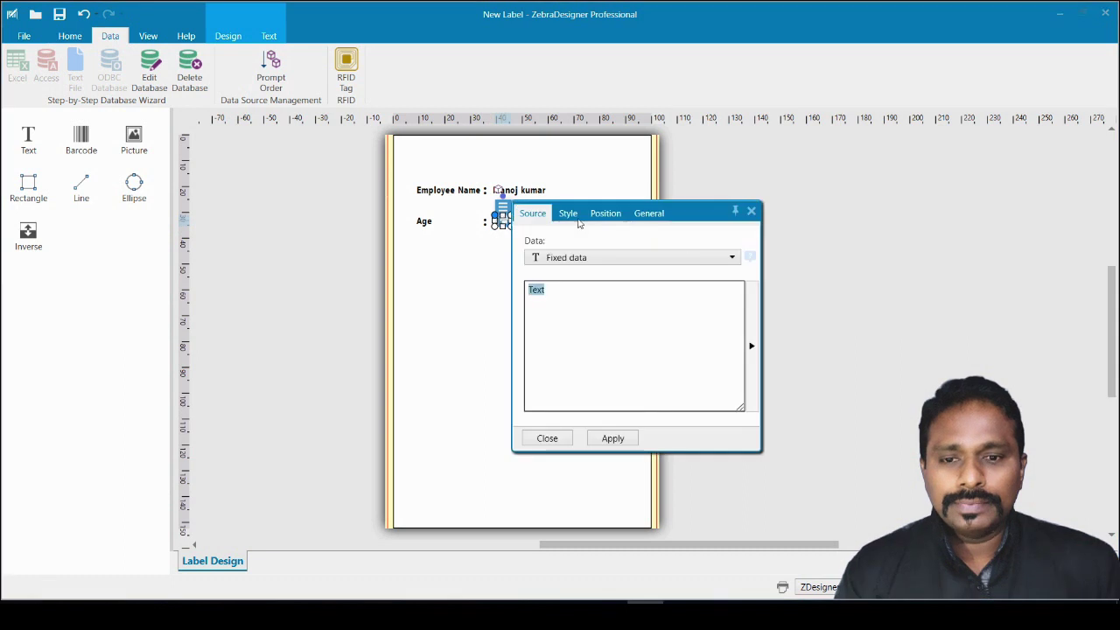
pyautogui.click(604, 259)
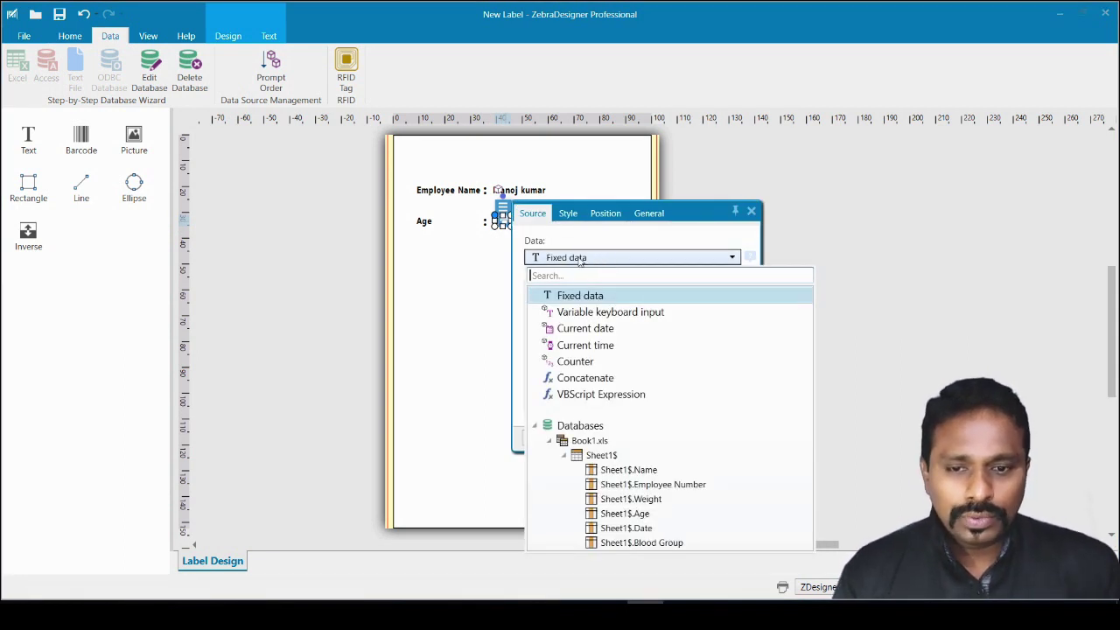
pyautogui.click(626, 514)
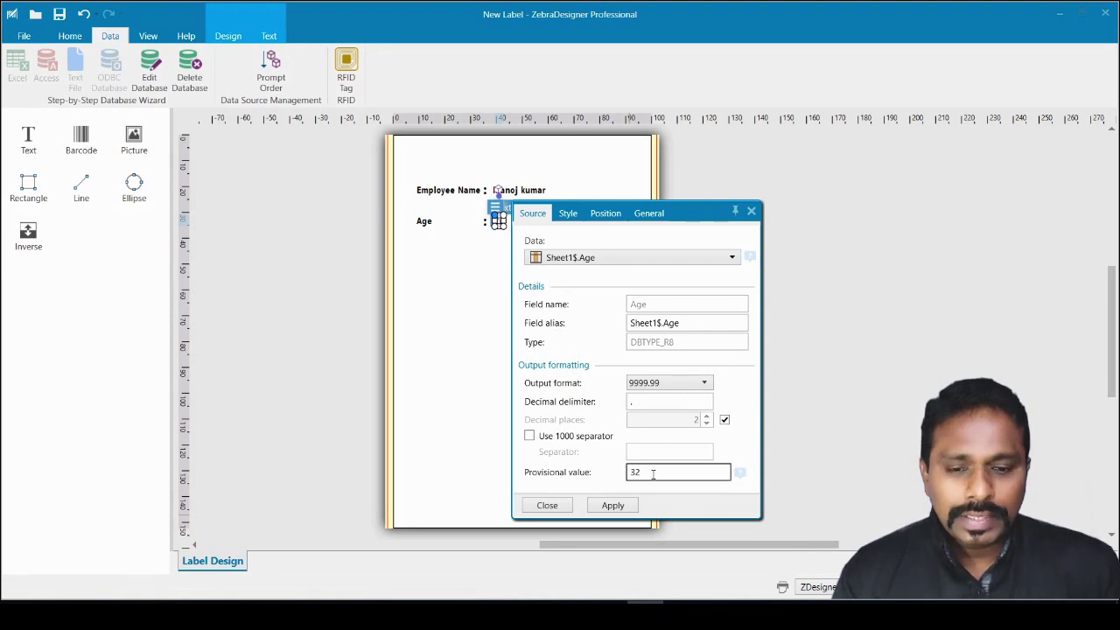
# Set the linked Age field's provisional value to 3 and close its properties
pyautogui.doubleClick(626, 472)
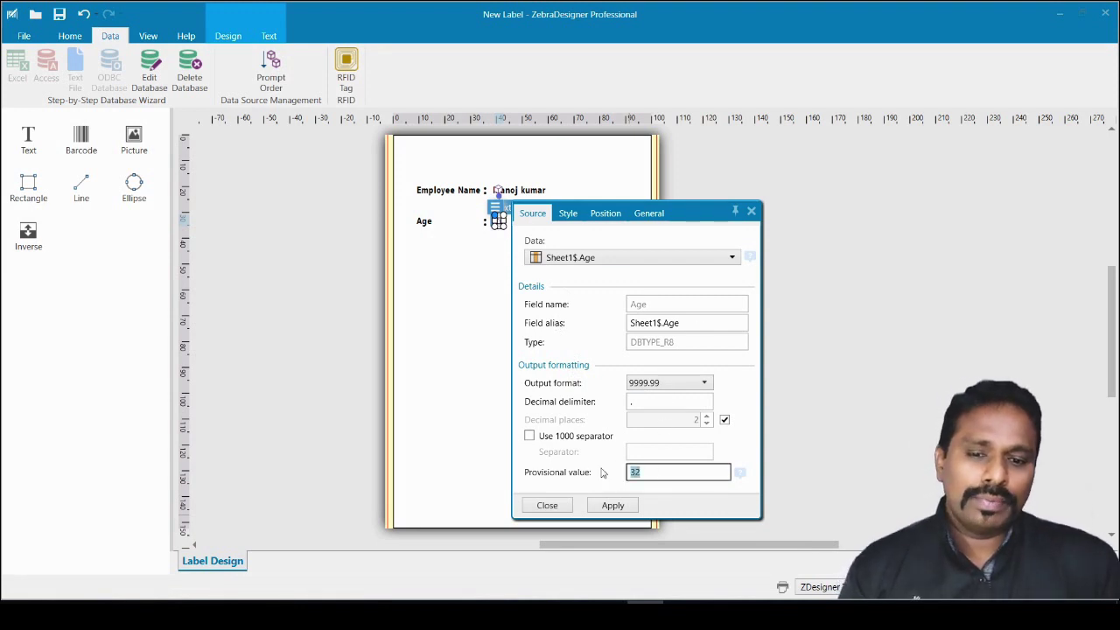
pyautogui.write('2')
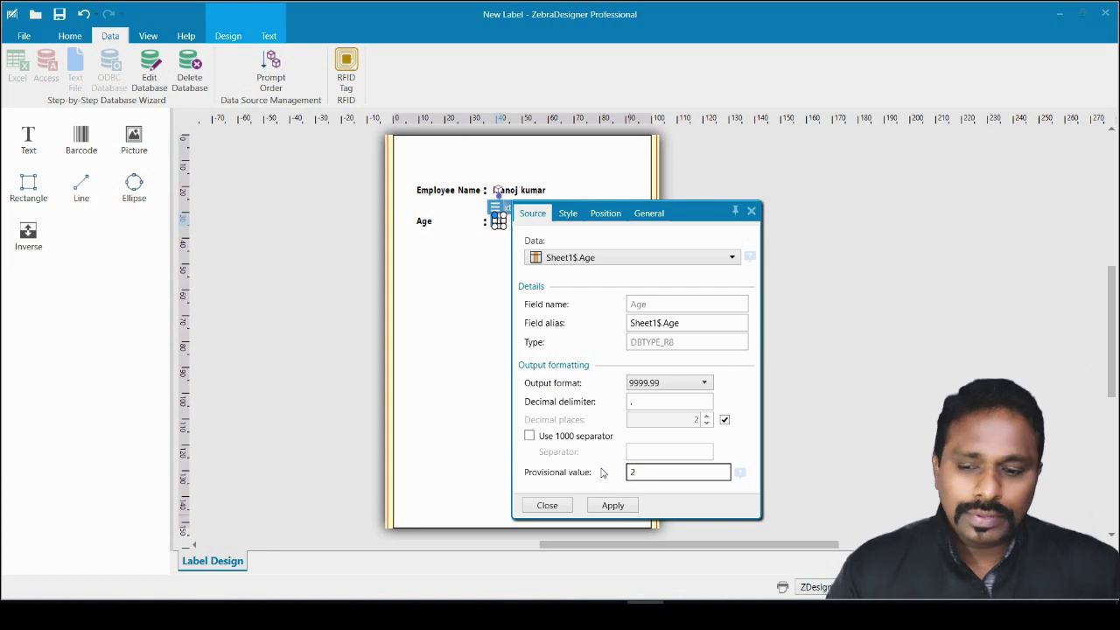
pyautogui.press('BackSpace')
pyautogui.write('3')
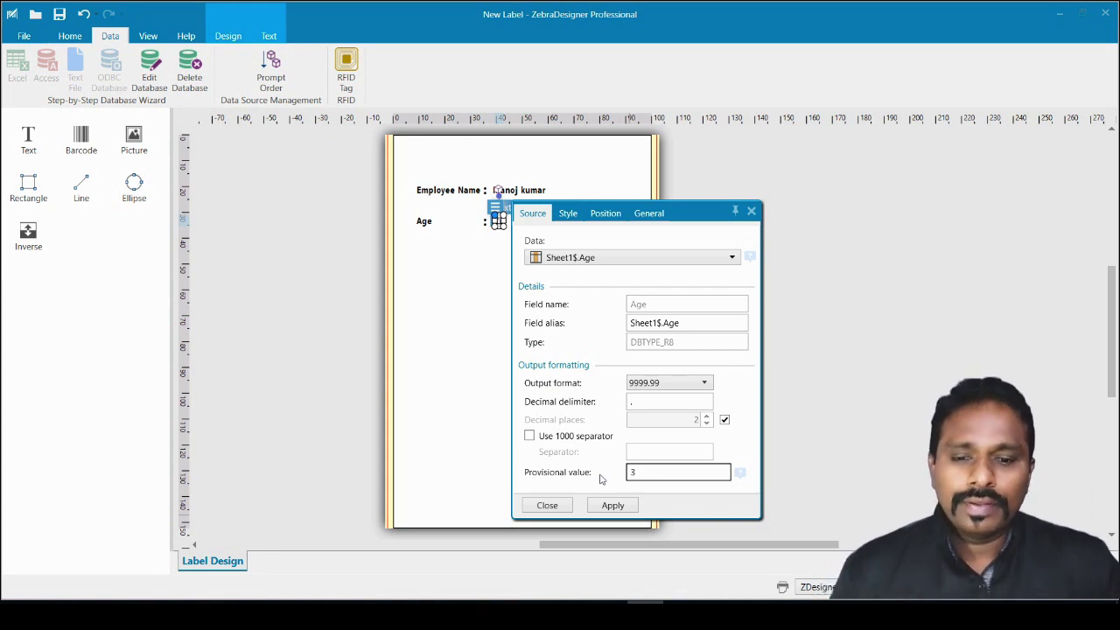
pyautogui.click(547, 506)
pyautogui.click(536, 267)
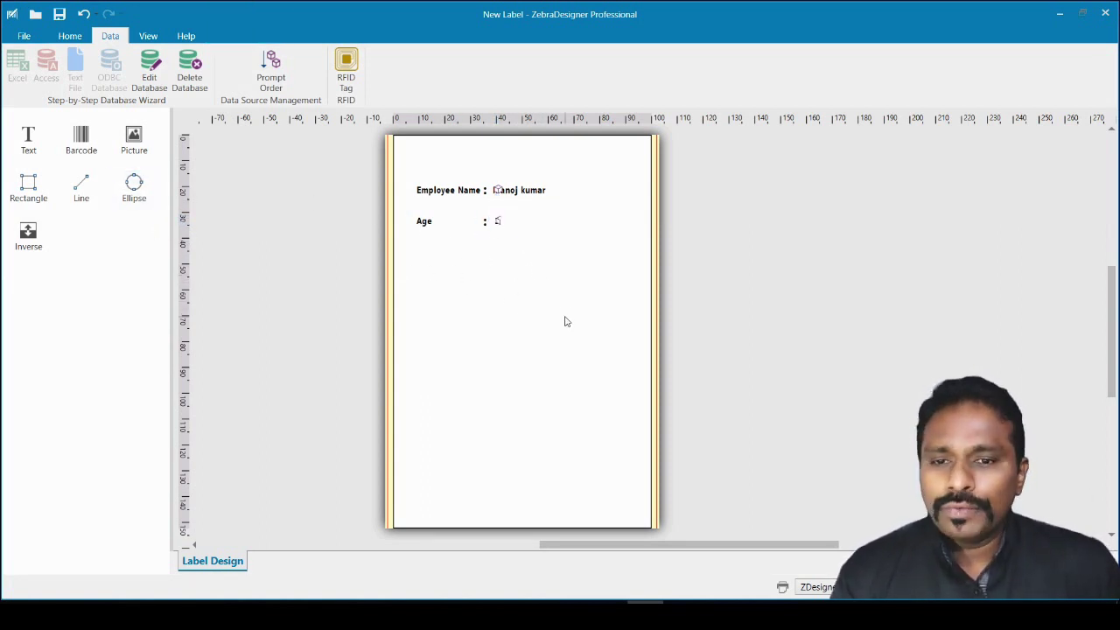
# Add a barcode object to the label and move it up beneath the "Age" row
pyautogui.click(81, 142)
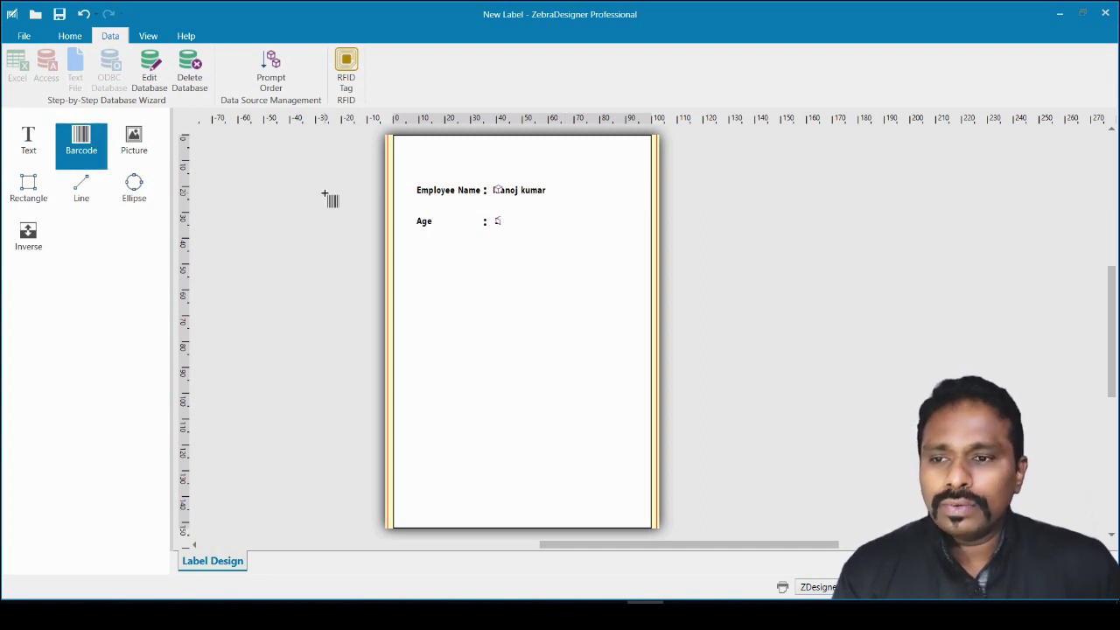
pyautogui.click(492, 288)
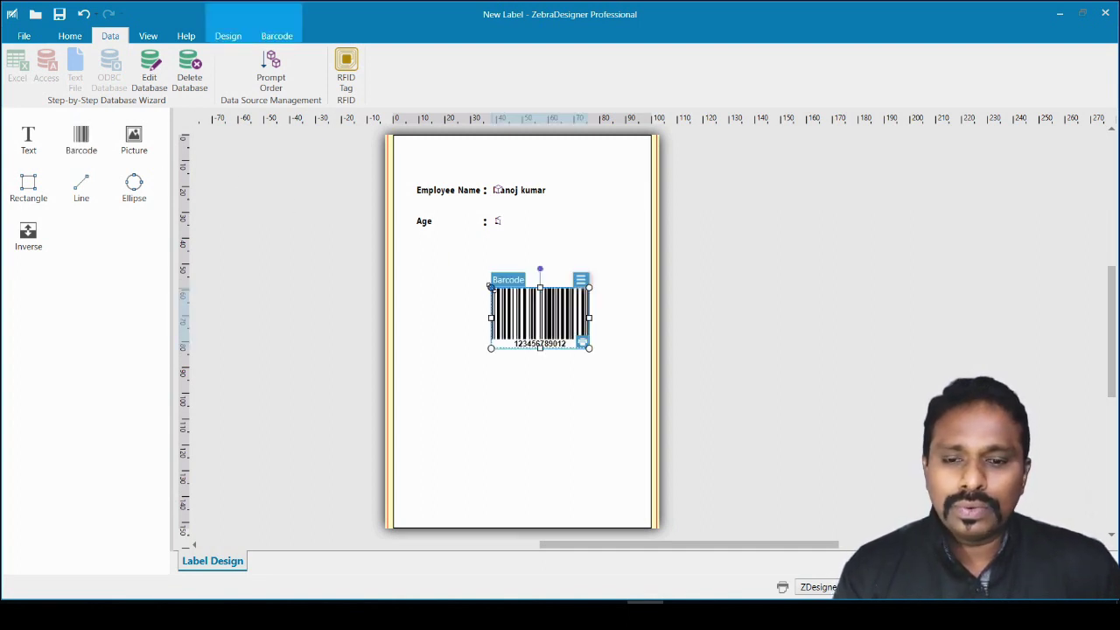
pyautogui.moveTo(545, 310); pyautogui.dragTo(515, 275)
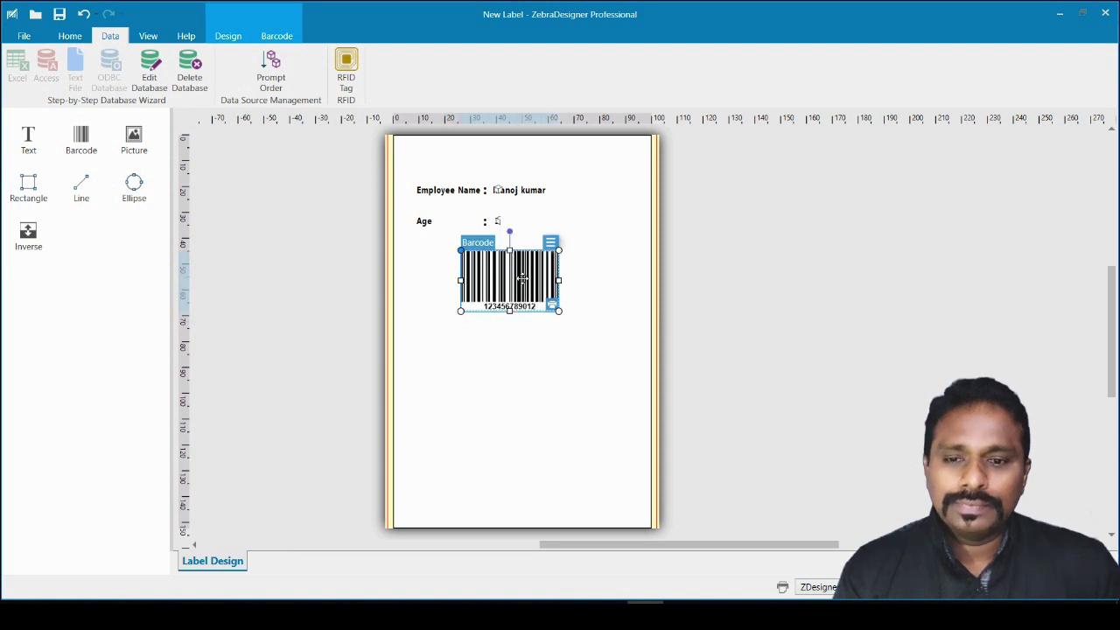
pyautogui.doubleClick(514, 280)
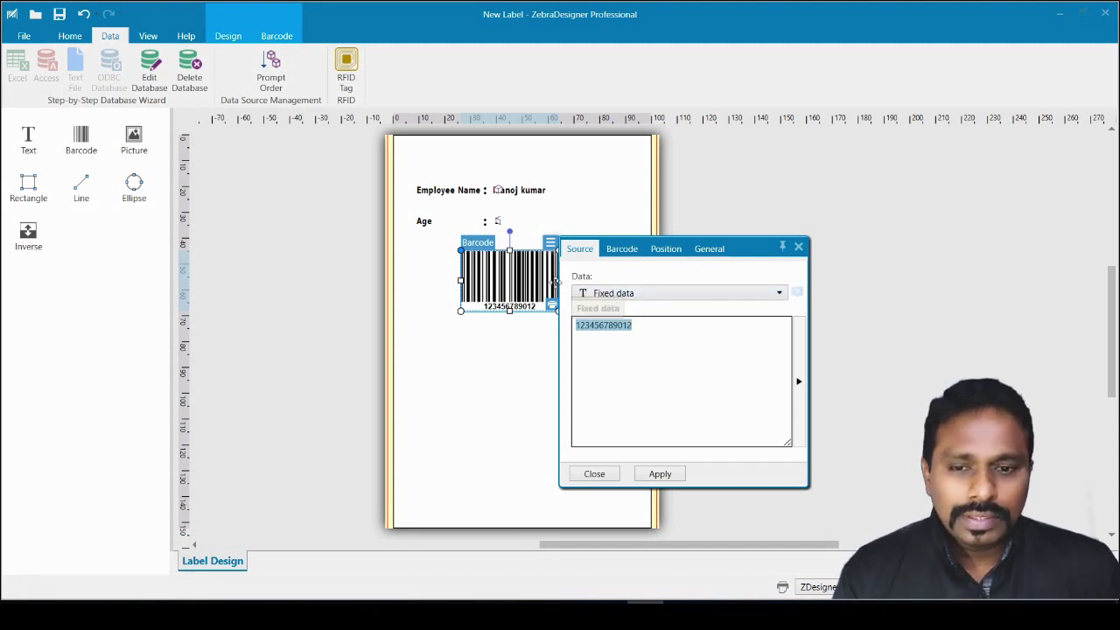
pyautogui.click(594, 473)
pyautogui.click(487, 381)
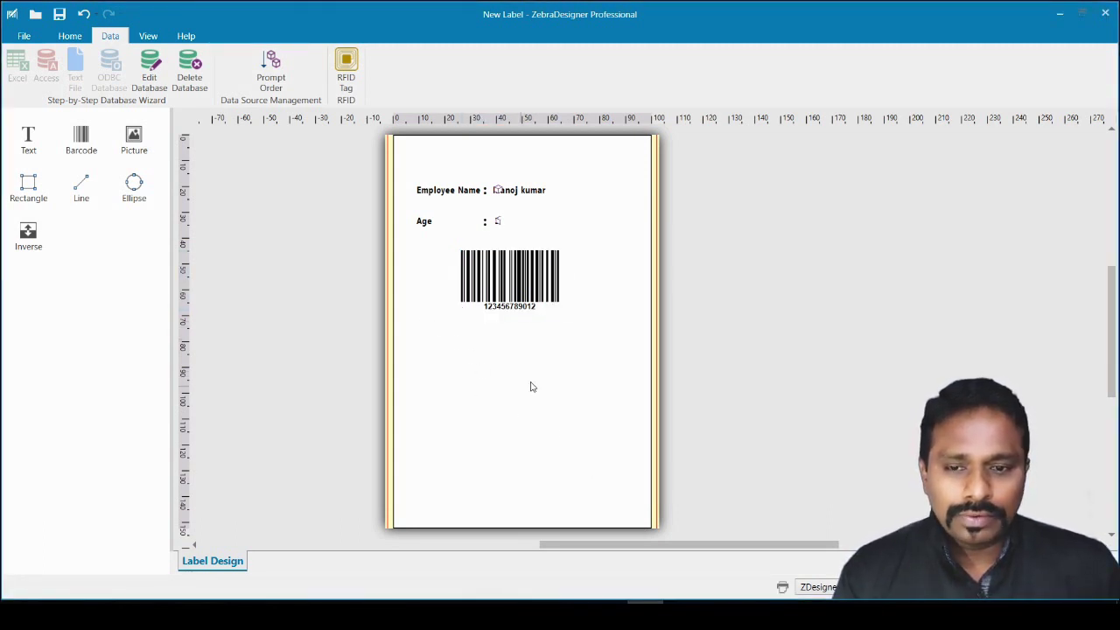
# Link the barcode's data to the Sheet1$.Date field of Book1.xls
pyautogui.click(513, 283)
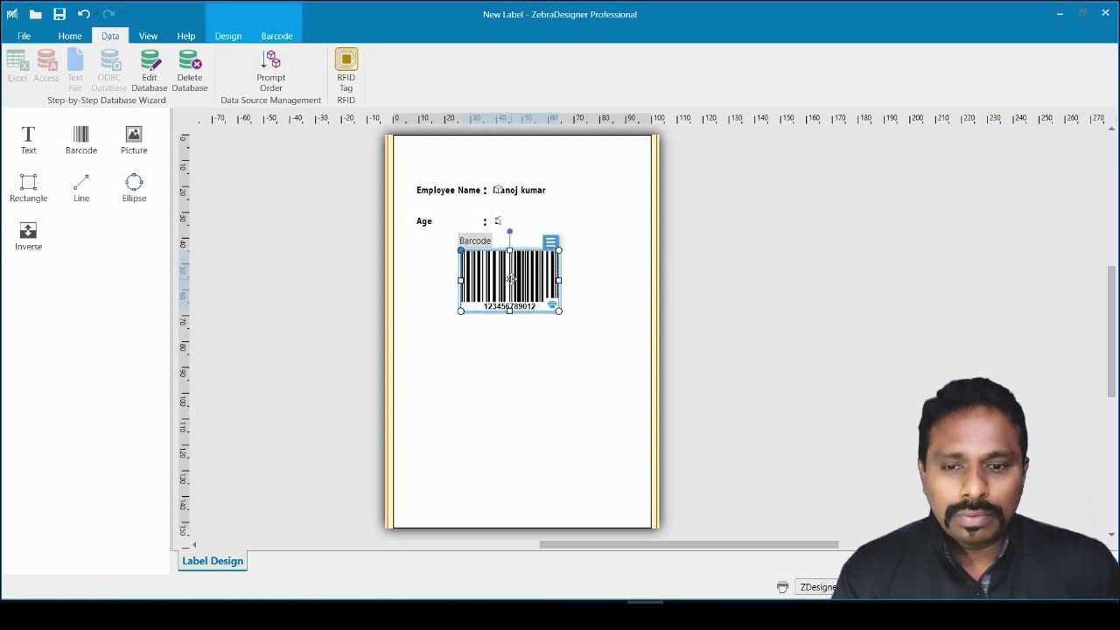
pyautogui.doubleClick(512, 278)
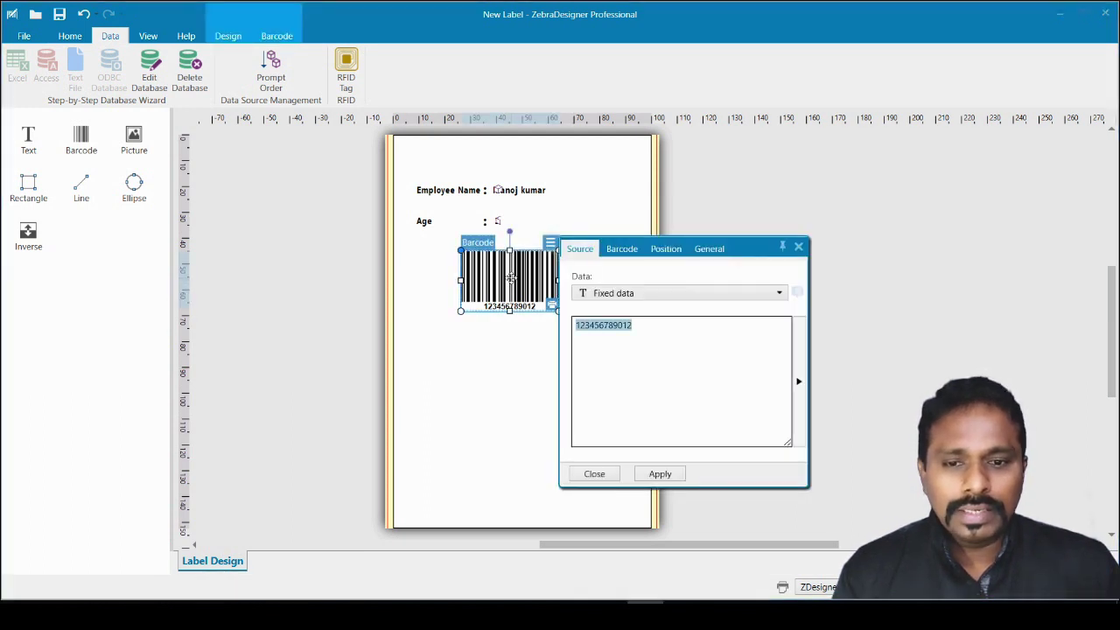
pyautogui.click(619, 294)
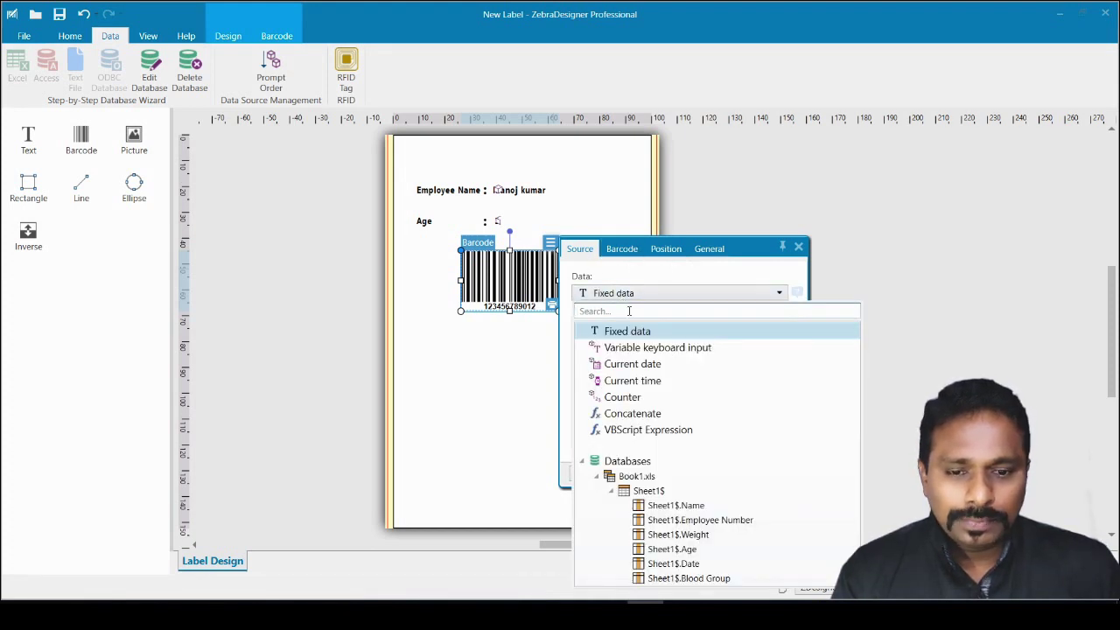
pyautogui.click(689, 565)
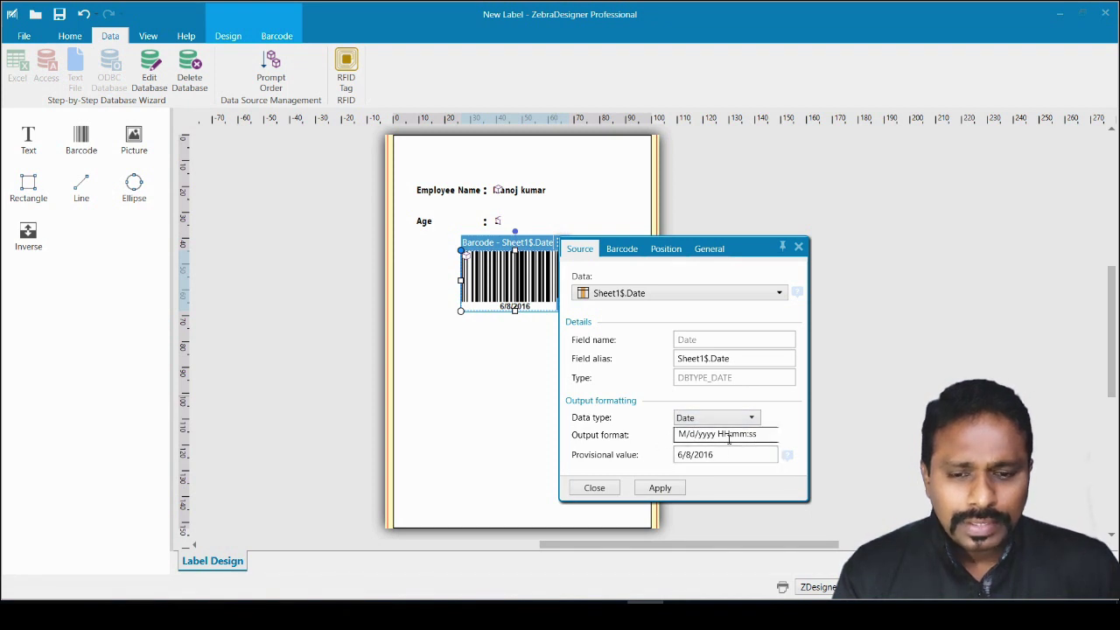
# Remove the time part from the barcode date's output format, leaving M/d/yyyy, and apply the setting
pyautogui.tripleClick(765, 436)
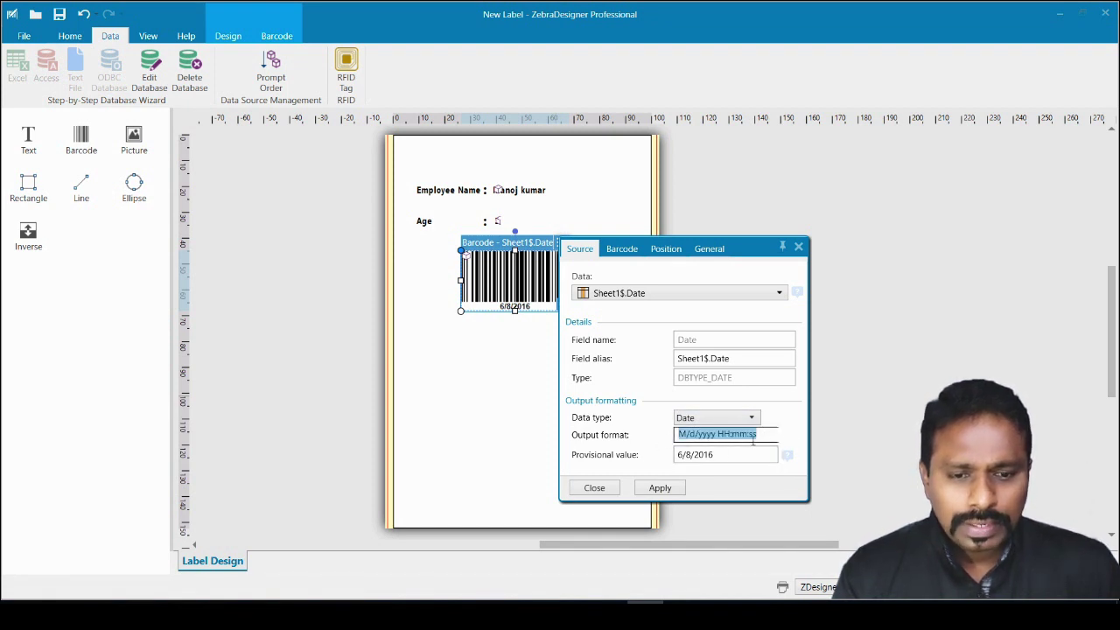
pyautogui.click(766, 434)
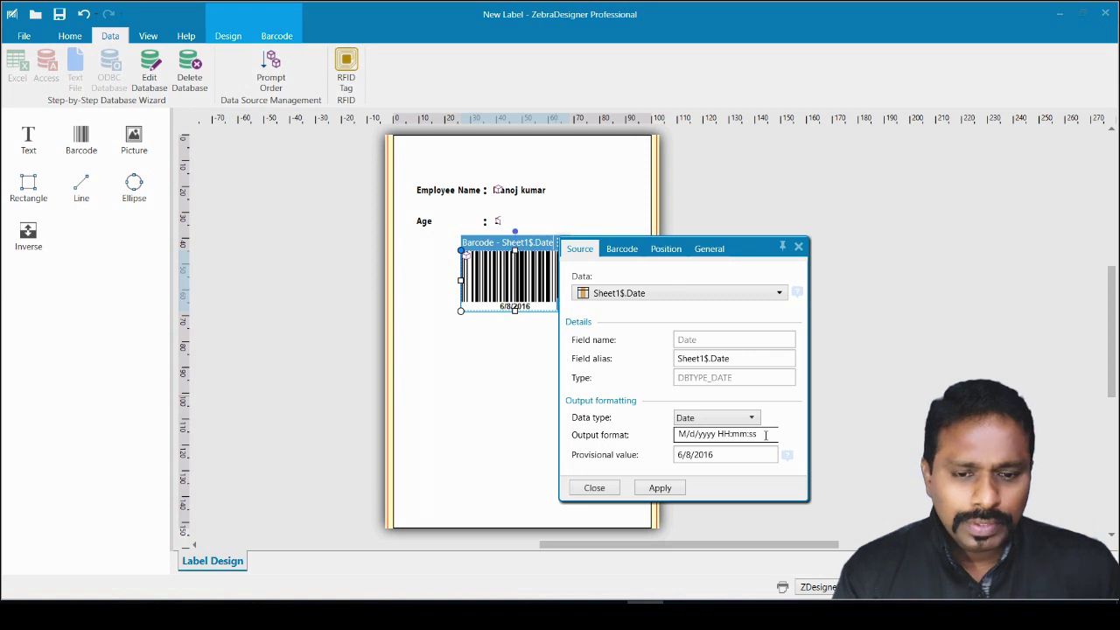
pyautogui.moveTo(763, 435); pyautogui.dragTo(717, 433)
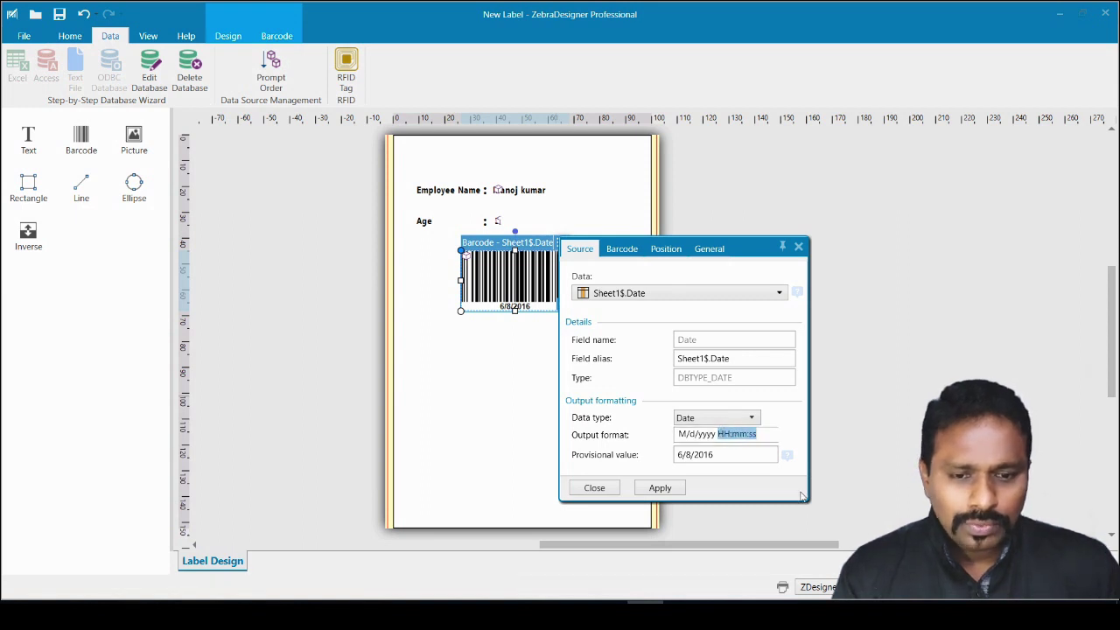
pyautogui.press('BackSpace')
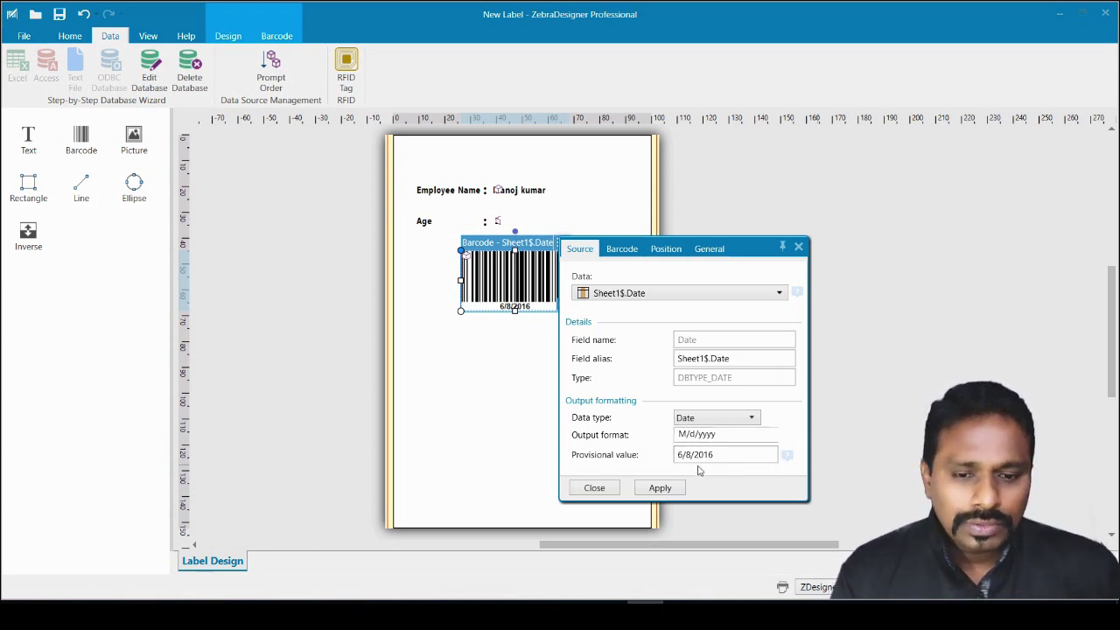
pyautogui.click(658, 490)
pyautogui.click(608, 490)
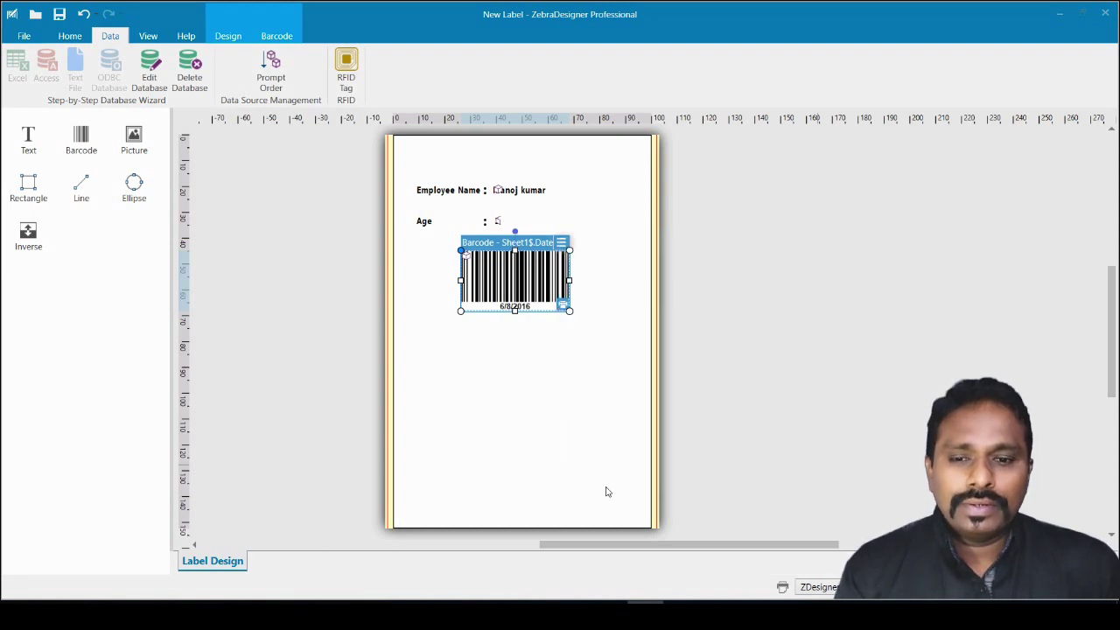
pyautogui.click(534, 385)
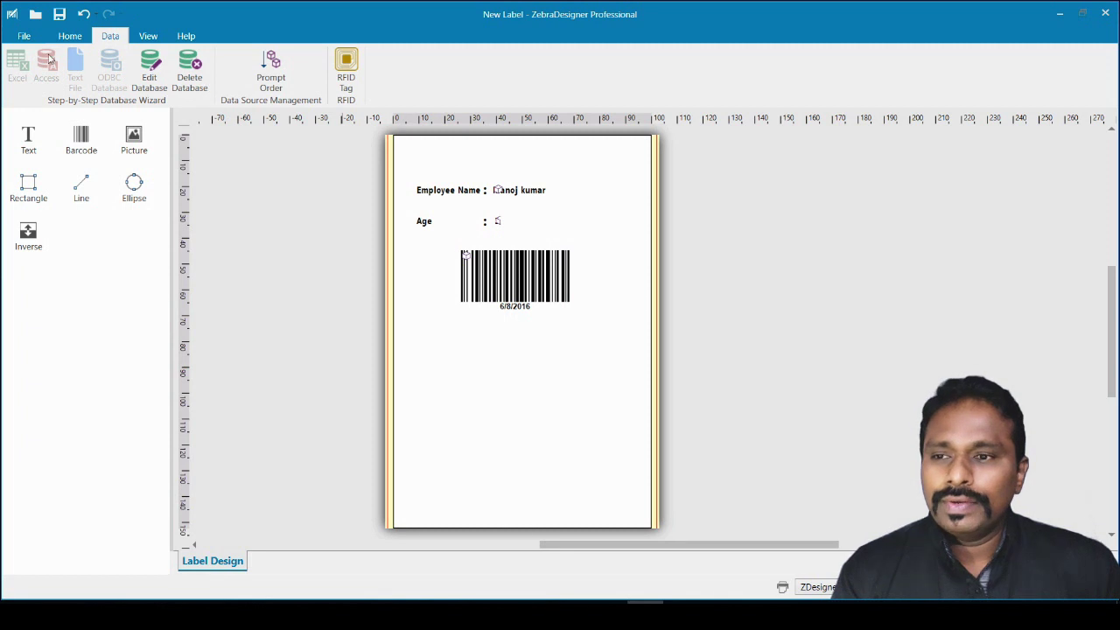
# In the print settings, restrict the Sheet1$ selection to record 5 for preview, and switch it to record 8 alone
pyautogui.click(28, 38)
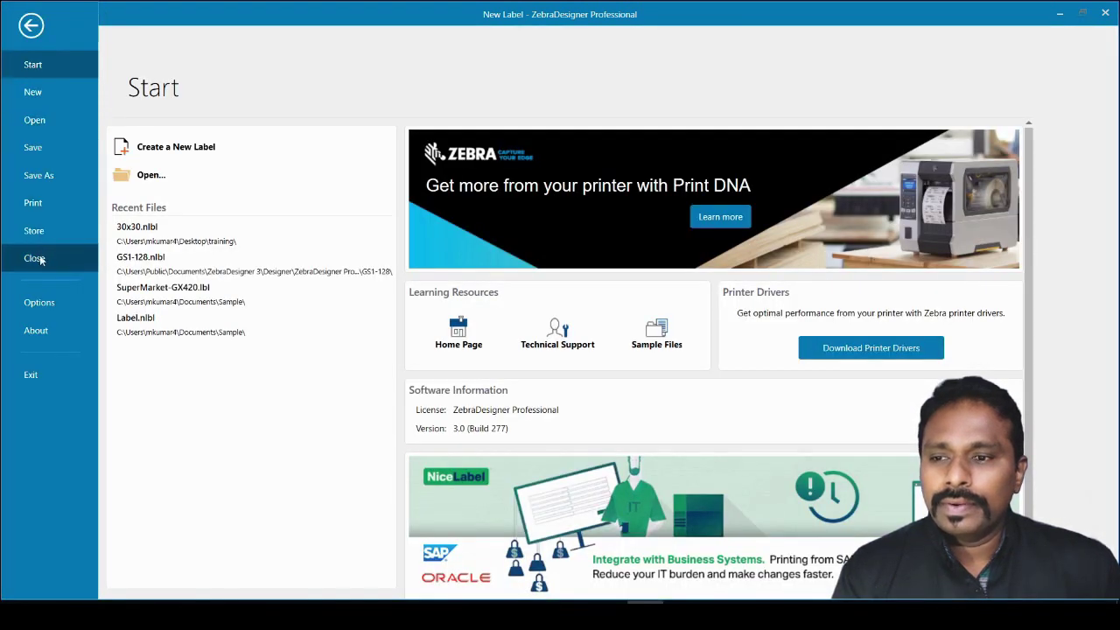
pyautogui.click(42, 206)
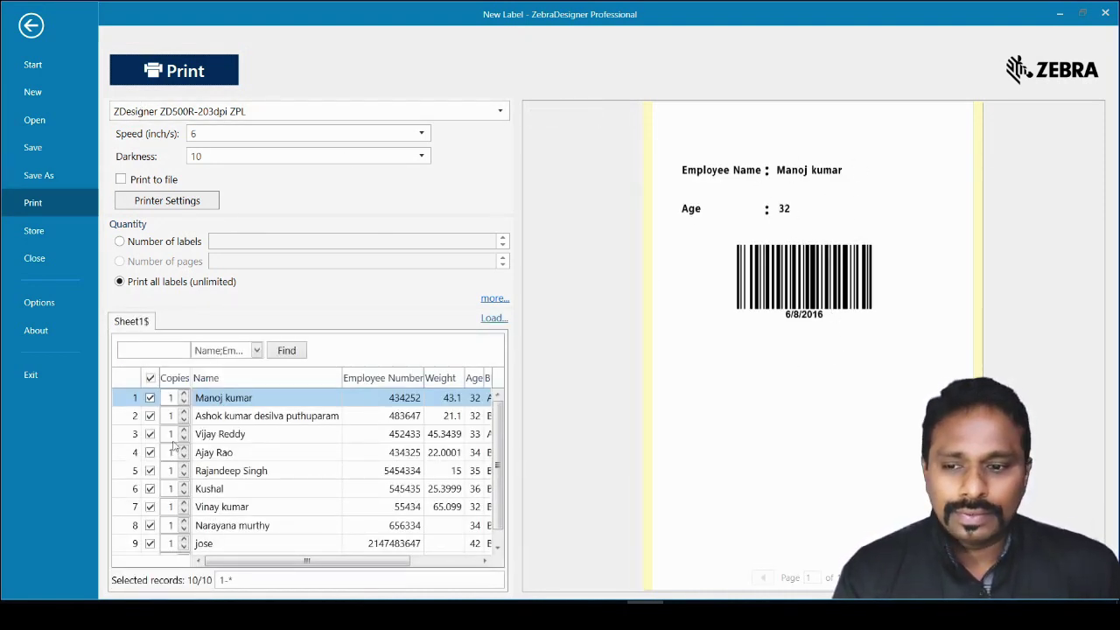
pyautogui.click(151, 379)
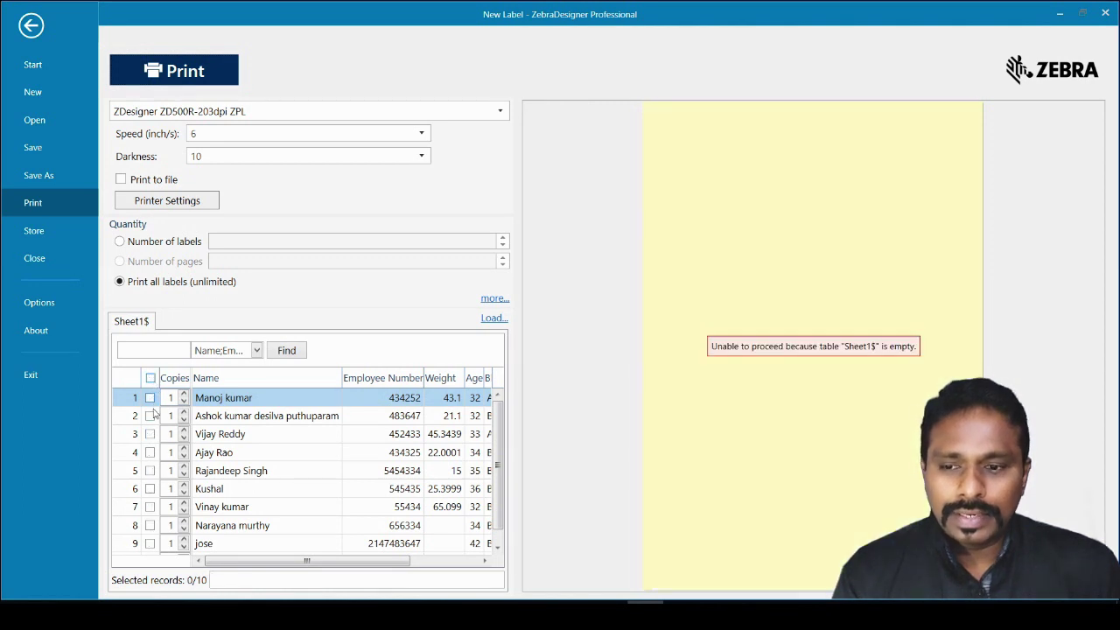
pyautogui.click(151, 471)
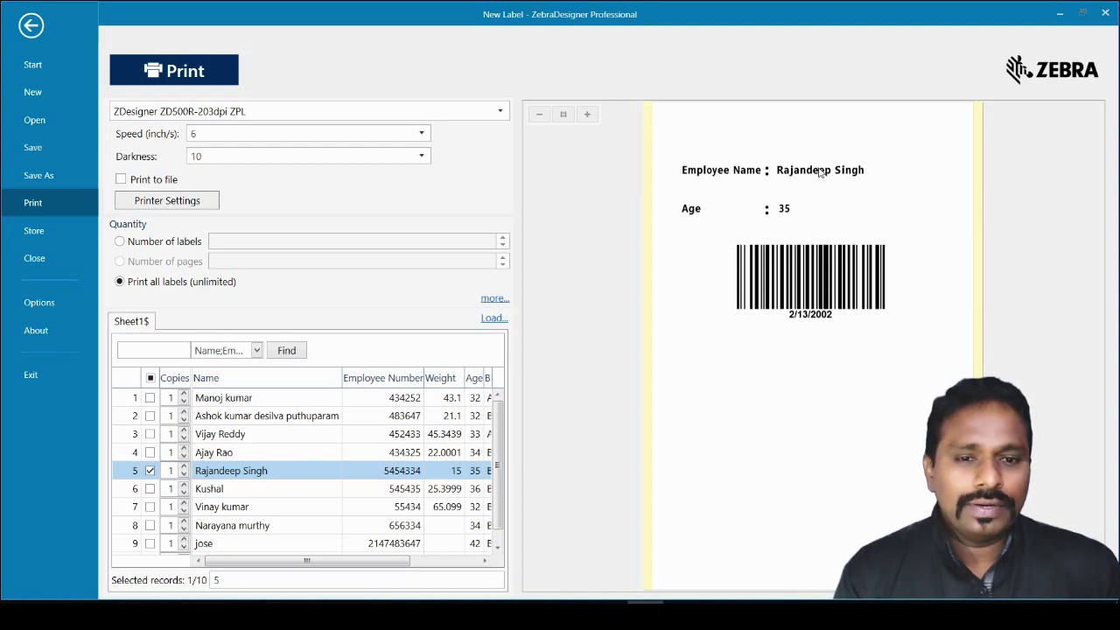
pyautogui.click(150, 525)
pyautogui.click(150, 471)
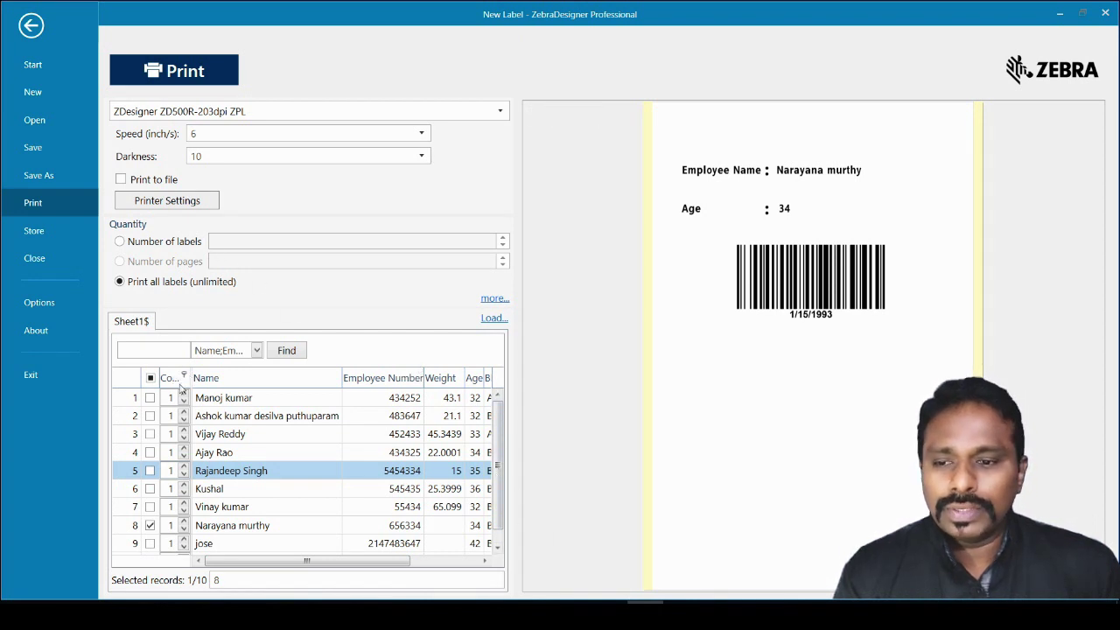
# Add records 1 to 5 to the print selection alongside record 8
pyautogui.click(150, 398)
pyautogui.click(149, 417)
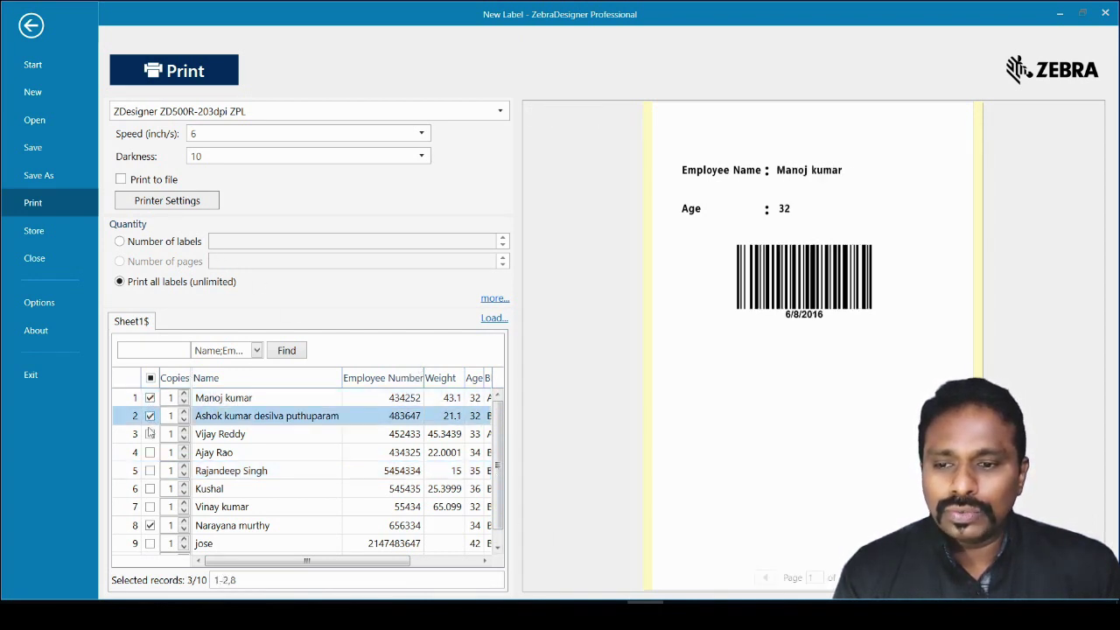
pyautogui.click(150, 434)
pyautogui.click(149, 453)
pyautogui.click(149, 471)
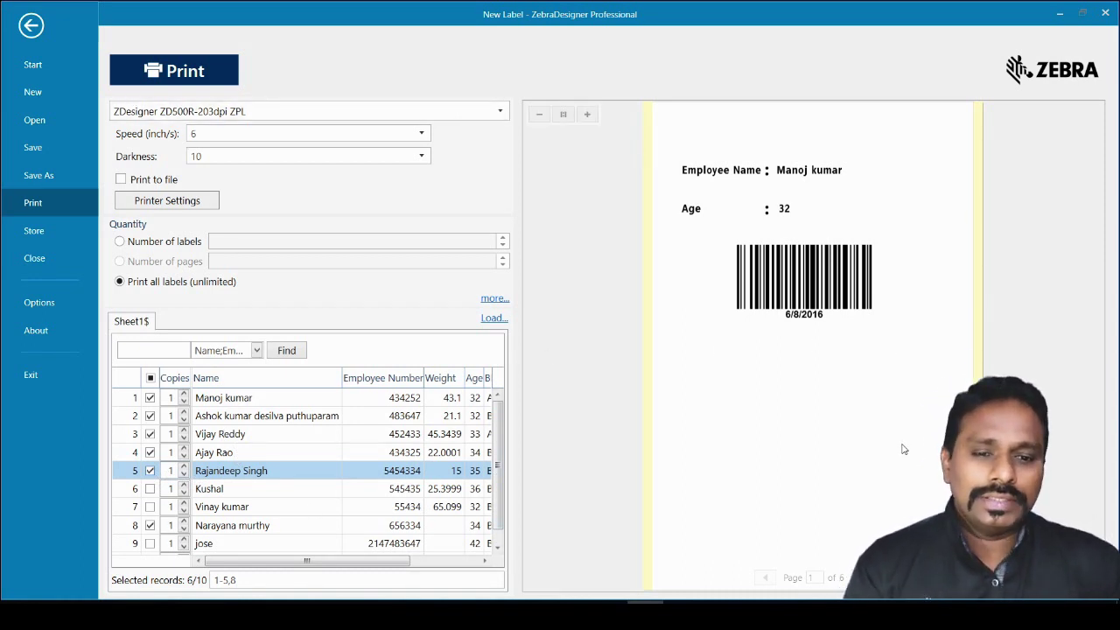
# Page through the print preview to check the labels of the selected records up to page 6
pyautogui.click(862, 577)
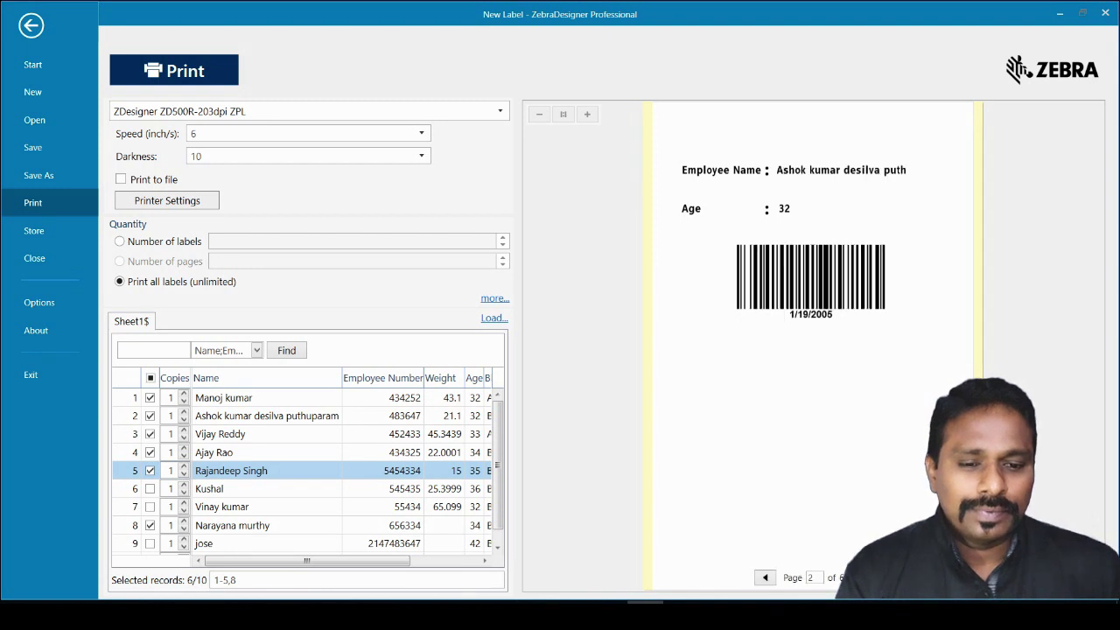
pyautogui.click(862, 578)
pyautogui.click(862, 577)
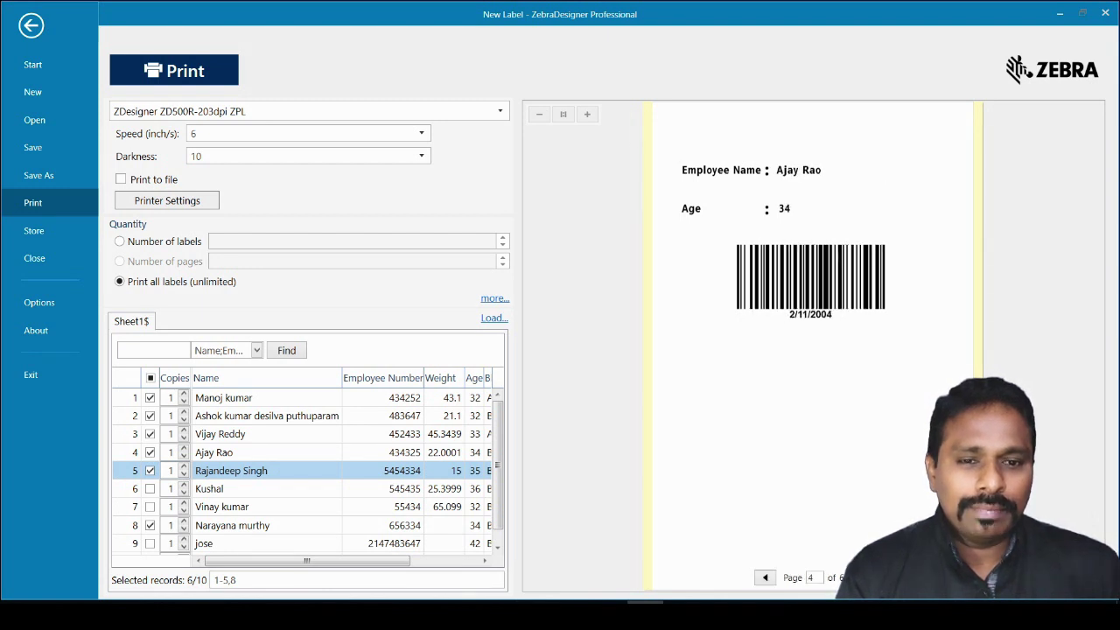
pyautogui.click(862, 578)
pyautogui.click(862, 578)
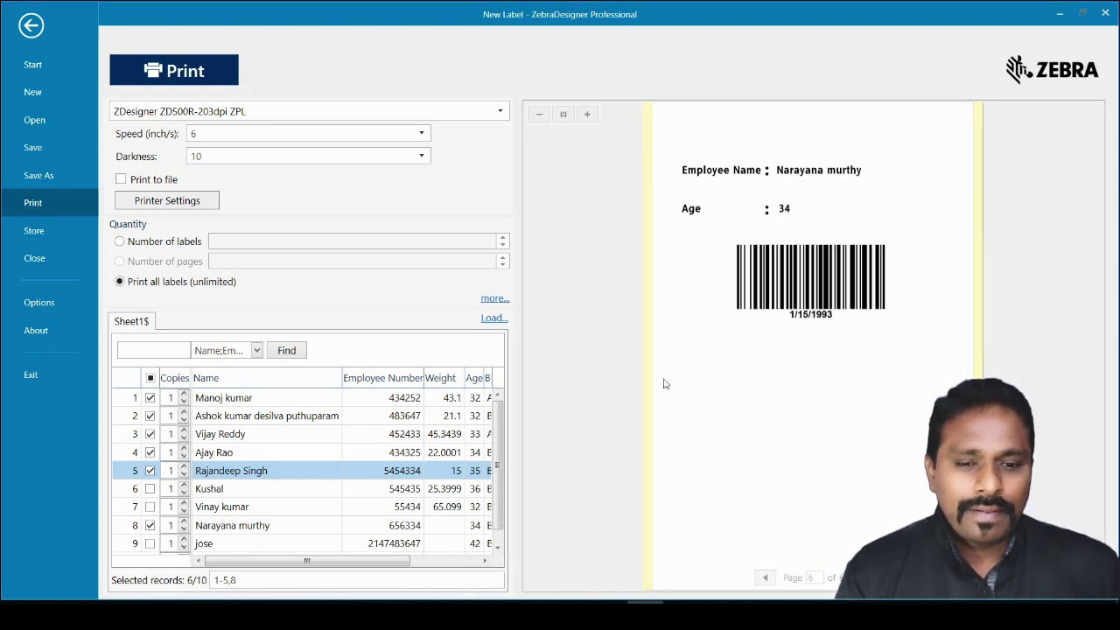